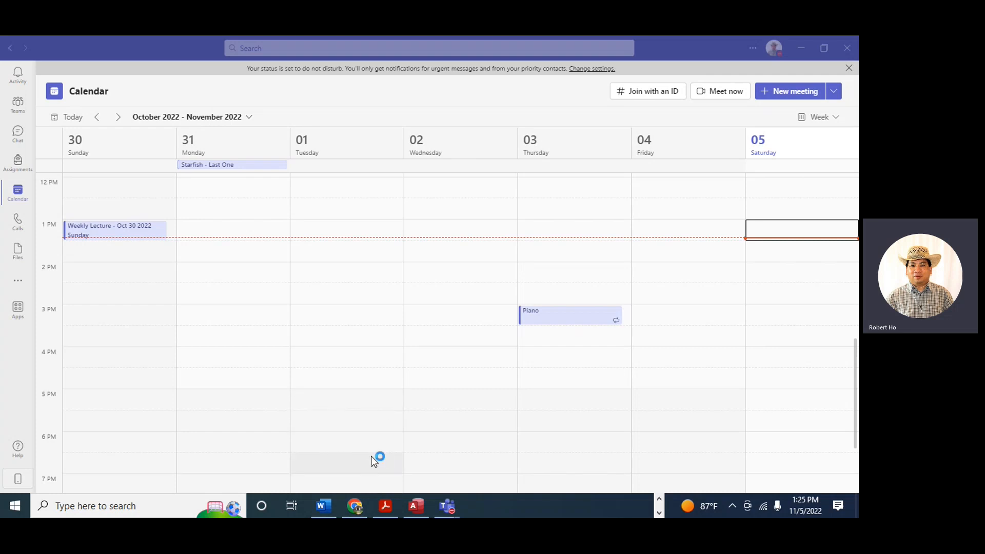
Step: Switch to the Access database and open the tblBook table in Datasheet View
{"action": "left_click", "coordinate": [414, 506]}
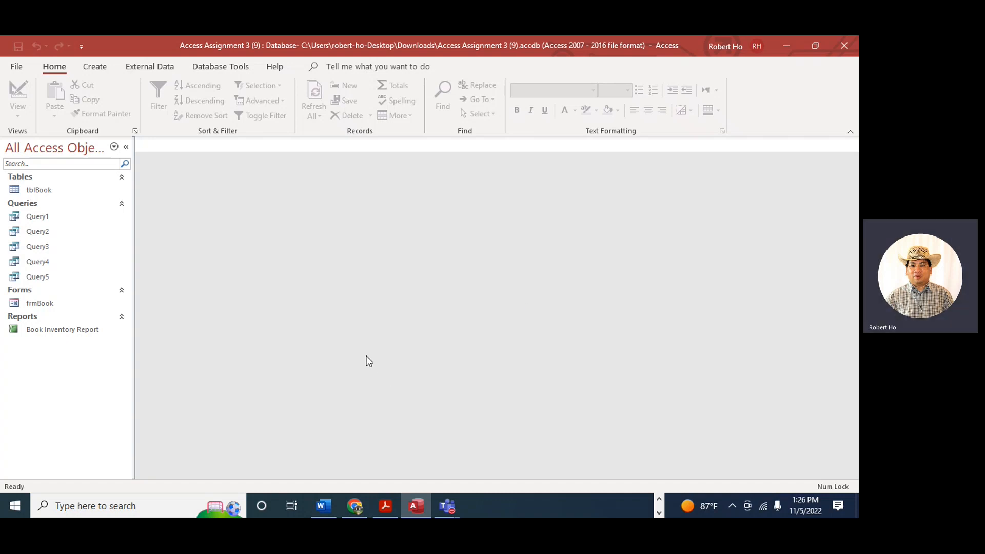
{"action": "left_click", "coordinate": [38, 190]}
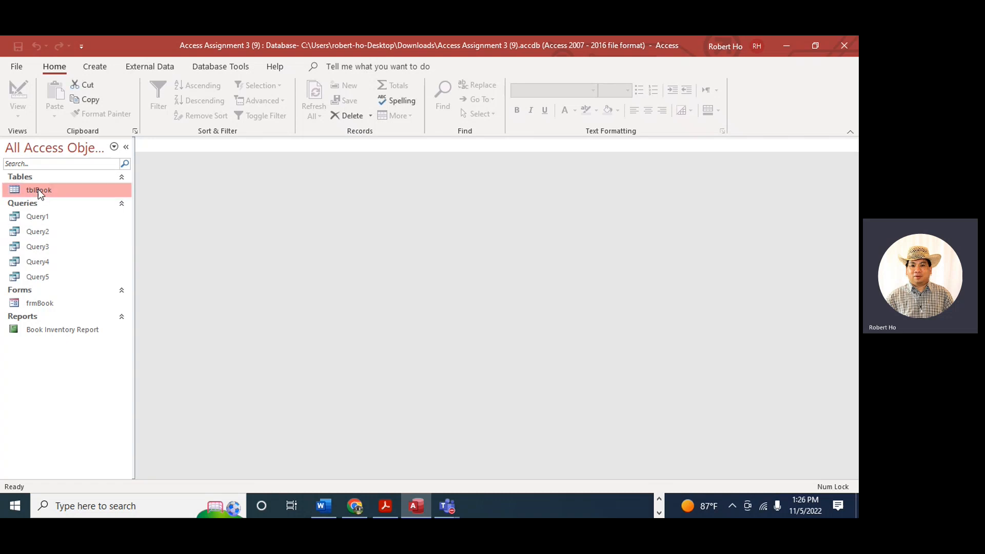
{"action": "double_click", "coordinate": [38, 190]}
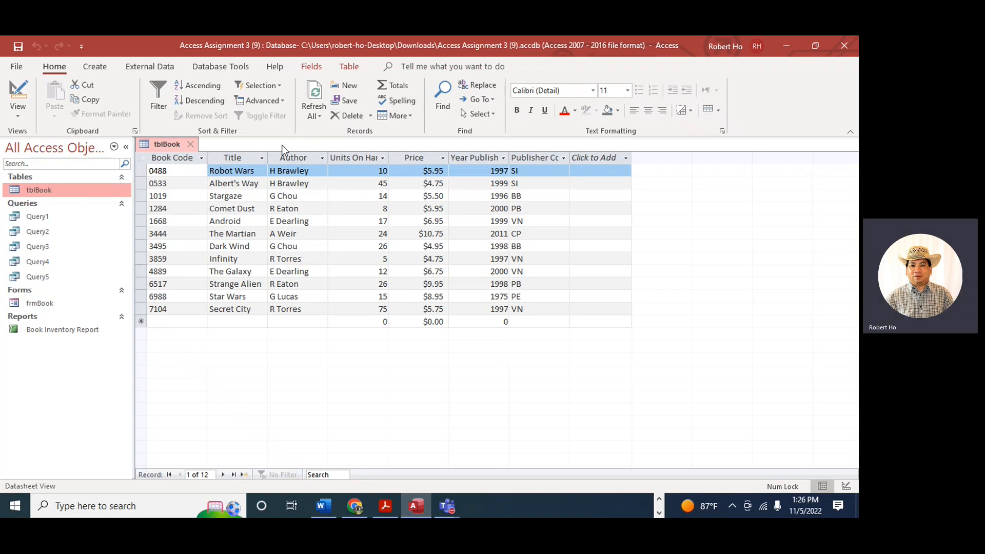
Step: Widen the Title, Author and Publisher Code columns of the tblBook datasheet
{"action": "left_click_drag", "start_coordinate": [268, 158], "coordinate": [286, 159]}
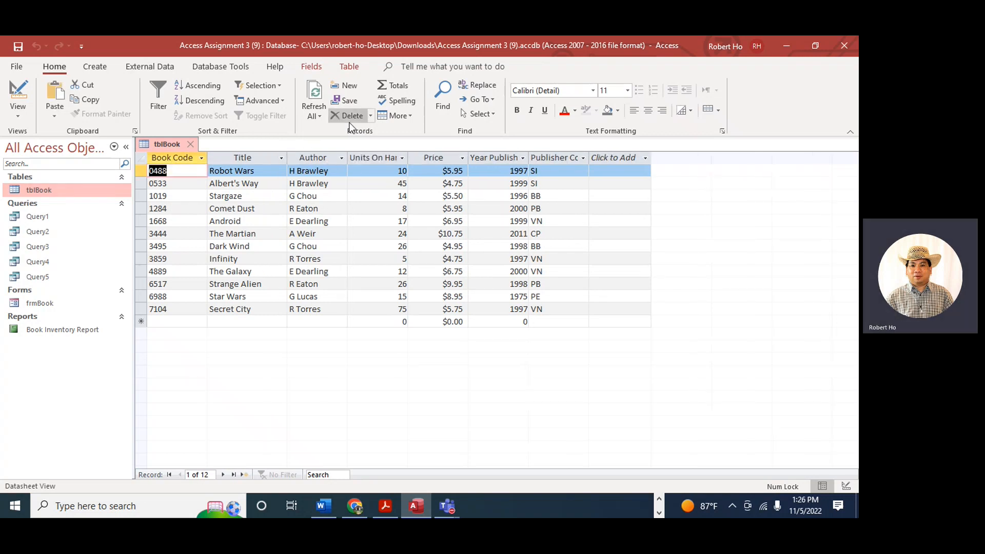
{"action": "left_click_drag", "start_coordinate": [350, 157], "coordinate": [364, 157]}
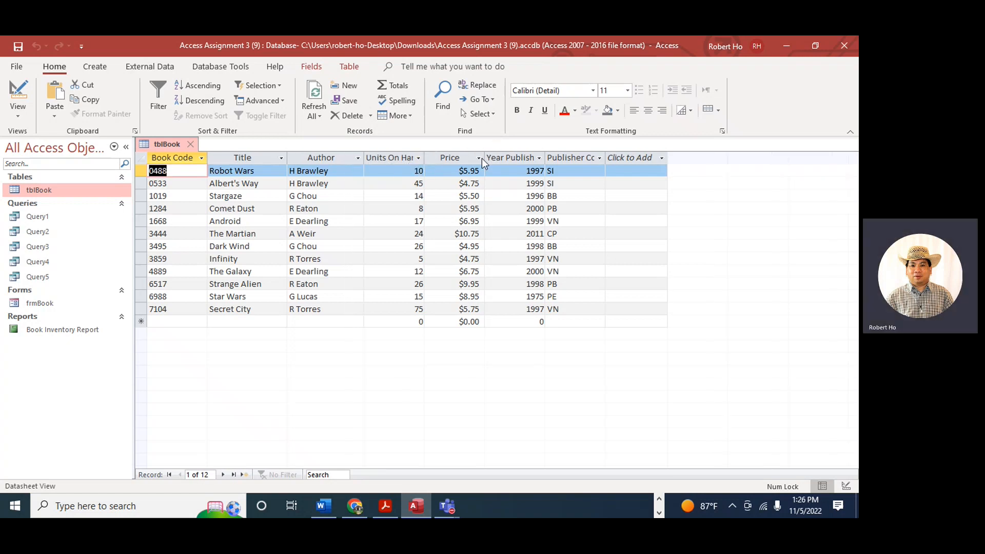
{"action": "left_click_drag", "start_coordinate": [608, 158], "coordinate": [638, 159]}
{"action": "left_click", "coordinate": [661, 158]}
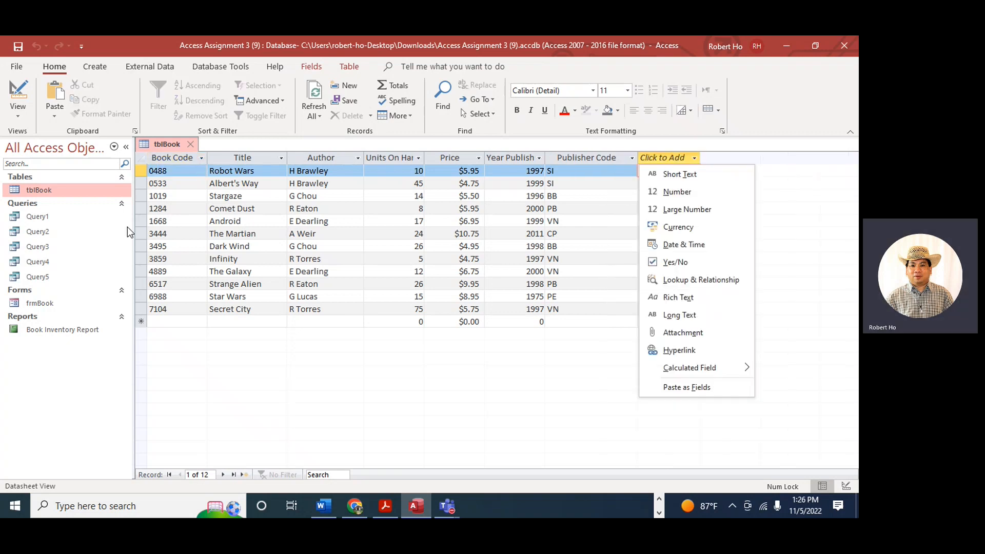
{"action": "left_click", "coordinate": [230, 395]}
Step: Show tblBook in Design View and enter "Book code identification" as the Book Code field's description
{"action": "left_click", "coordinate": [28, 118]}
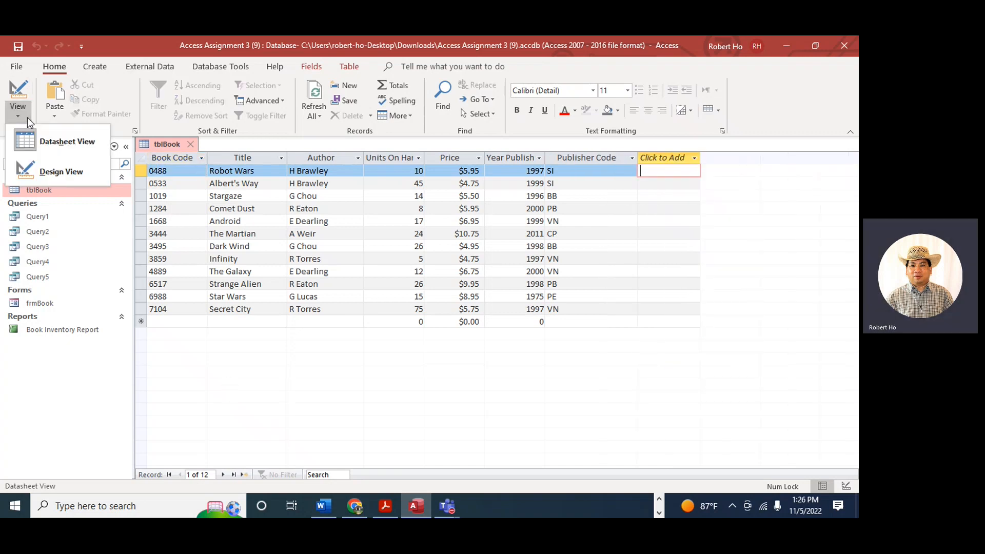
{"action": "left_click", "coordinate": [69, 174]}
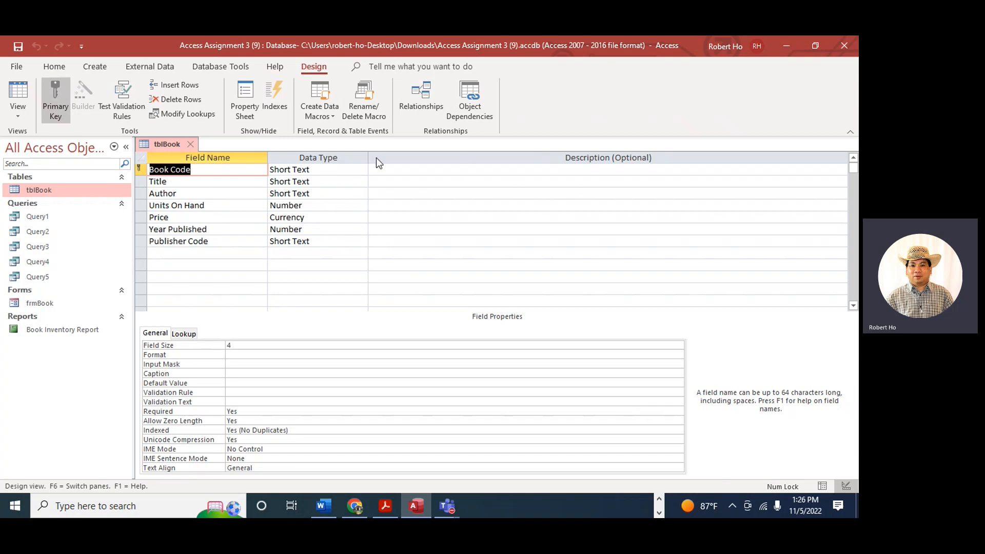
{"action": "left_click", "coordinate": [419, 175]}
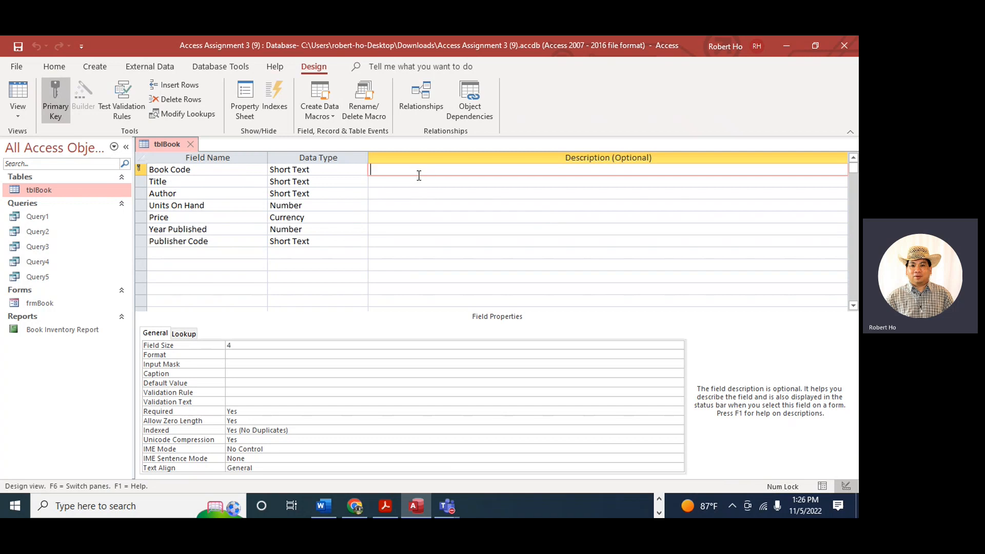
{"action": "type", "text": "Bo"}
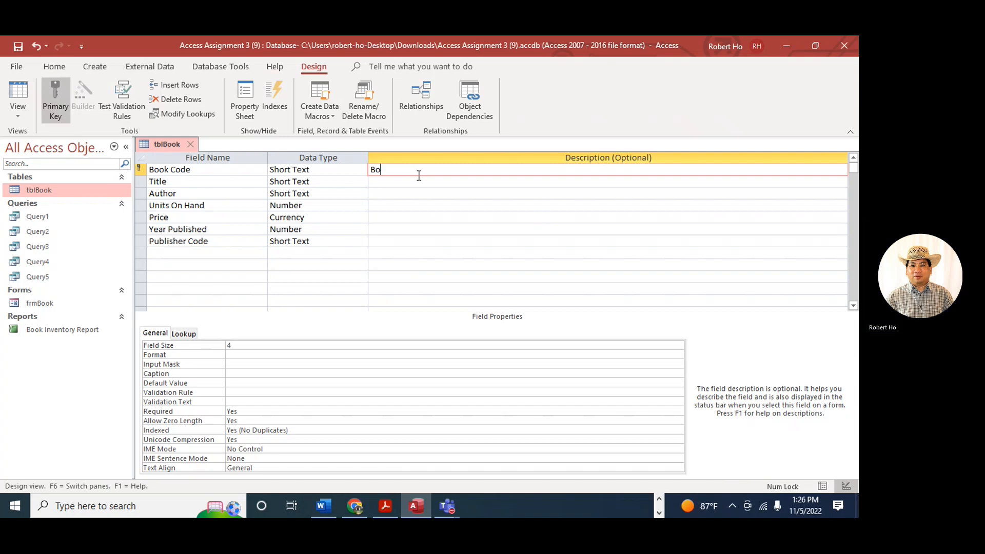
{"action": "type", "text": "ok code"}
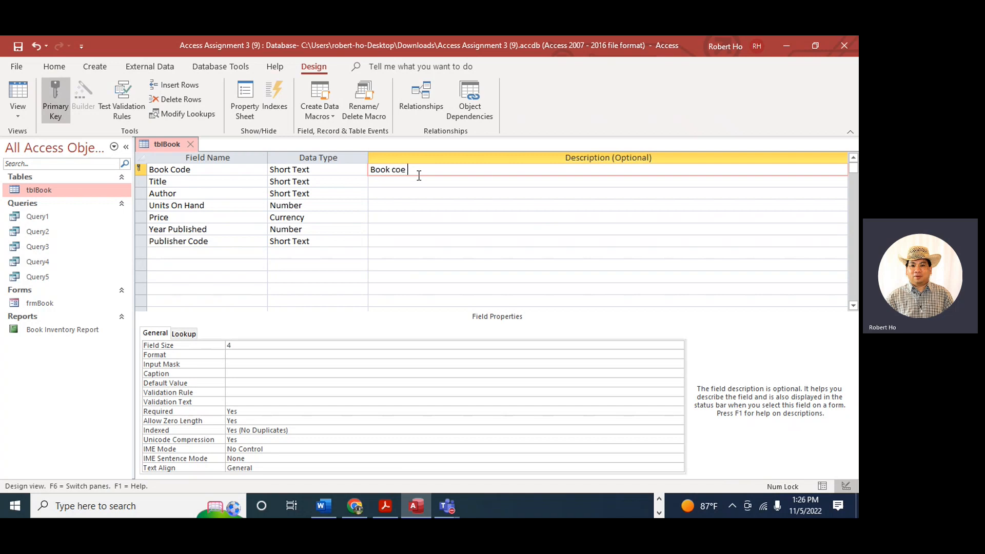
{"action": "type", "text": " identifa"}
{"action": "key", "text": "BackSpace"}
{"action": "key", "text": "BackSpace"}
{"action": "type", "text": "fication"}
Step: Describe the Title field as "Book title" and the Author field as "The author of the book"
{"action": "left_click", "coordinate": [463, 182]}
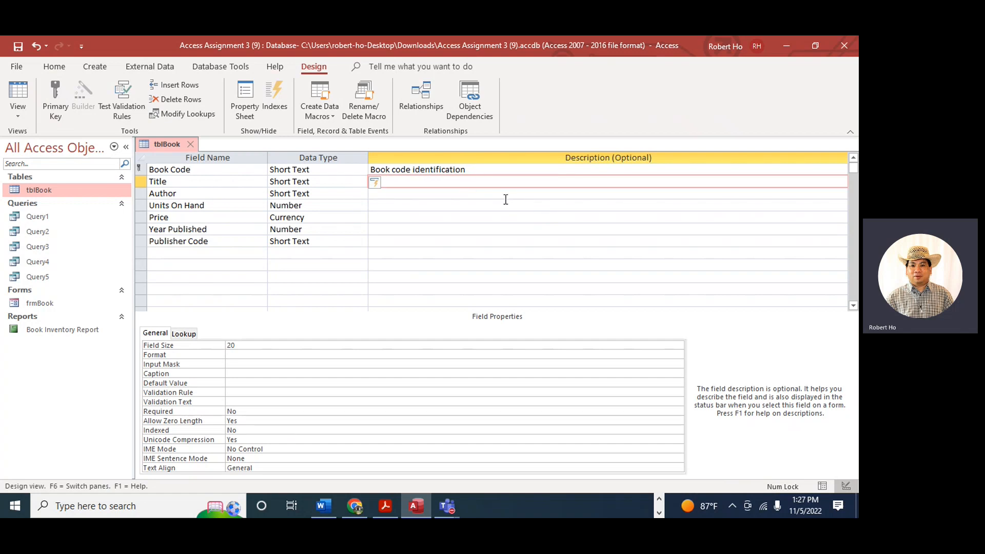
{"action": "type", "text": "Book title"}
{"action": "left_click", "coordinate": [442, 197]}
{"action": "type", "text": "The author of the book"}
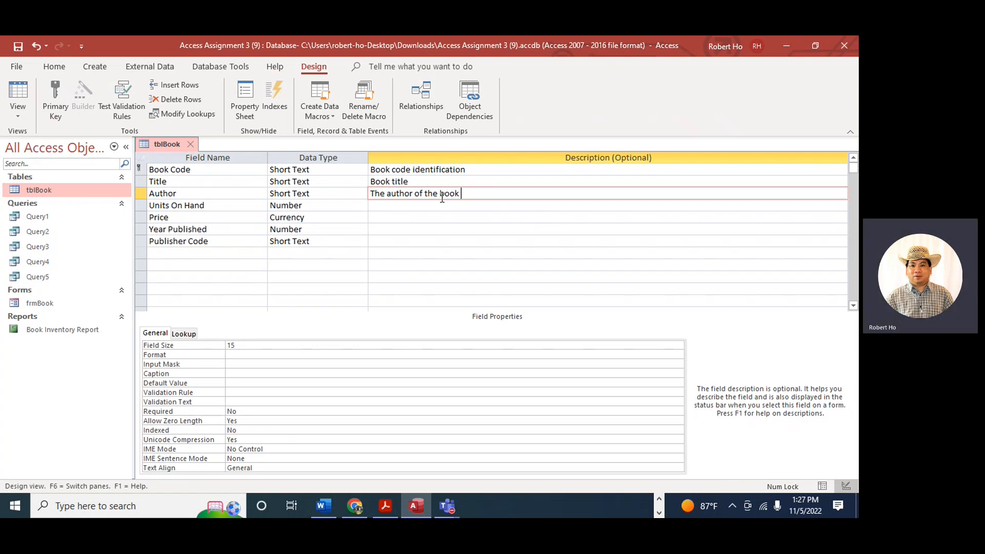
Step: Describe the Units On Hand field as "Quantity on hand" and the Price field as "Listing Price"
{"action": "left_click", "coordinate": [434, 205]}
{"action": "type", "text": "Quanity"}
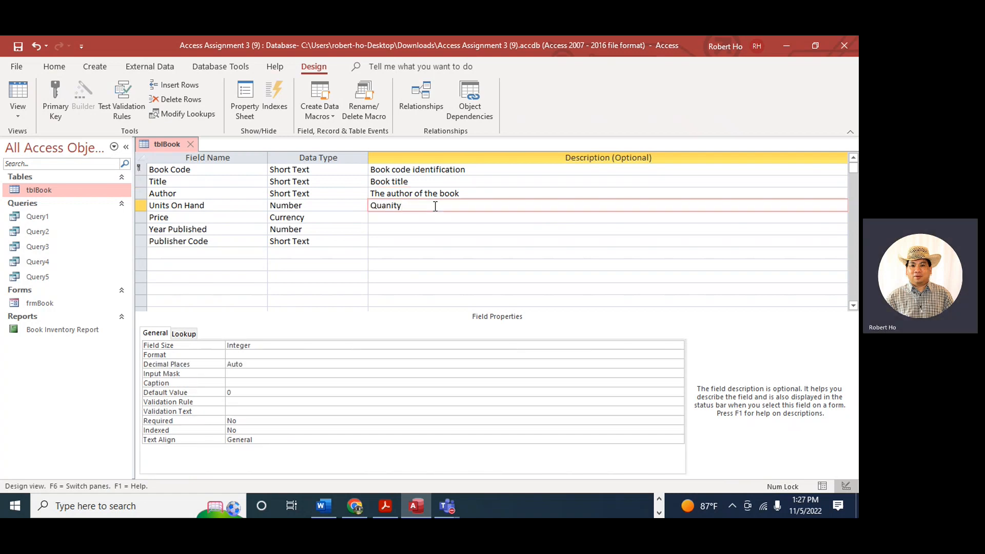
{"action": "key", "text": "BackSpace"}
{"action": "key", "text": "BackSpace"}
{"action": "key", "text": "BackSpace"}
{"action": "key", "text": "BackSpace"}
{"action": "type", "text": "tity on hand"}
{"action": "left_click", "coordinate": [409, 220]}
{"action": "type", "text": "Listi"}
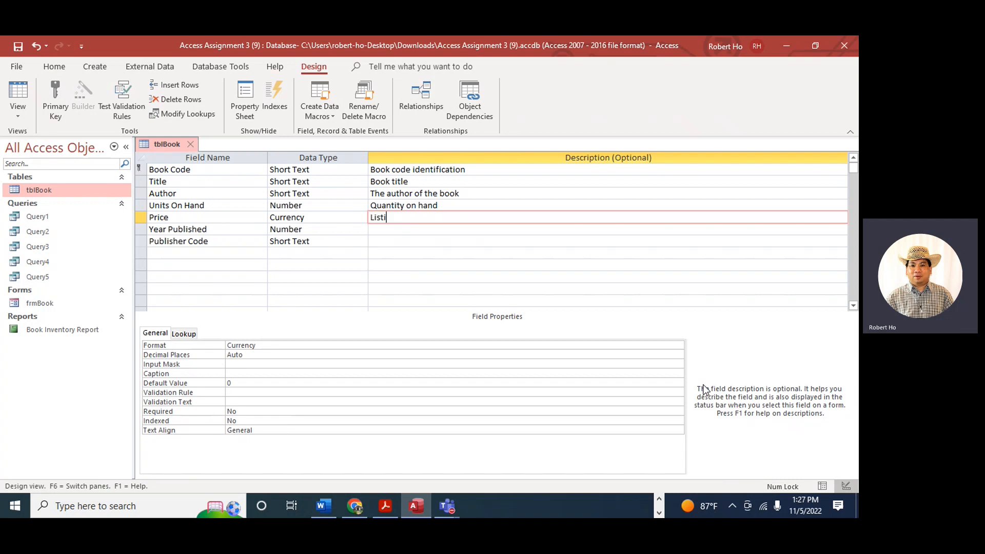
{"action": "type", "text": "ng Price"}
Step: Describe Year Published as "The year of the book was published" and Publisher Code as "The publisher code identification"
{"action": "left_click", "coordinate": [512, 231]}
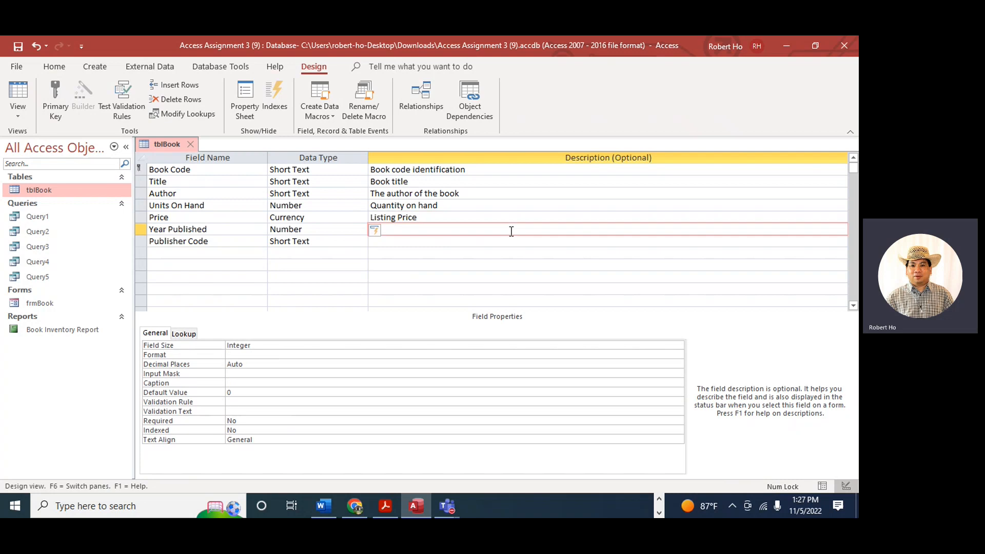
{"action": "type", "text": "The year of the book"}
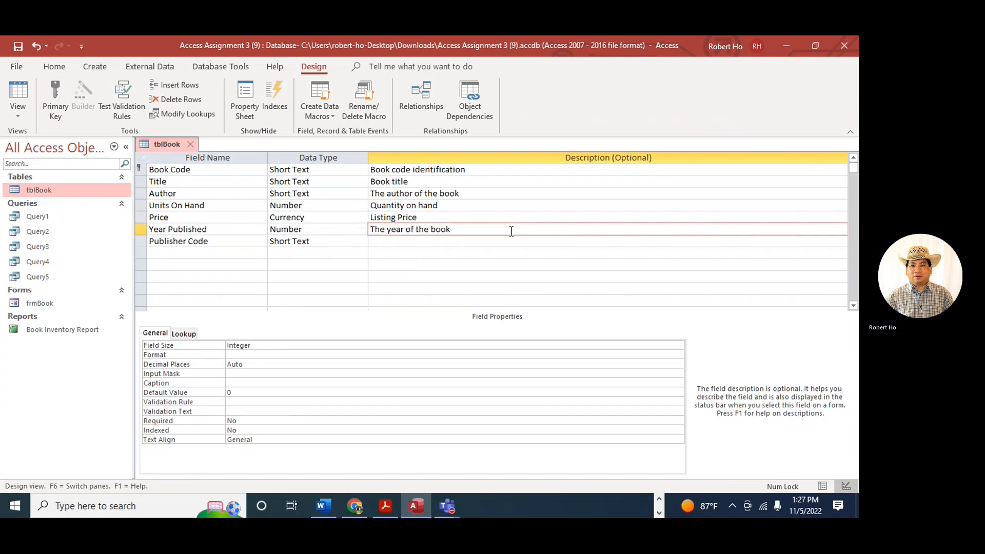
{"action": "type", "text": " was "}
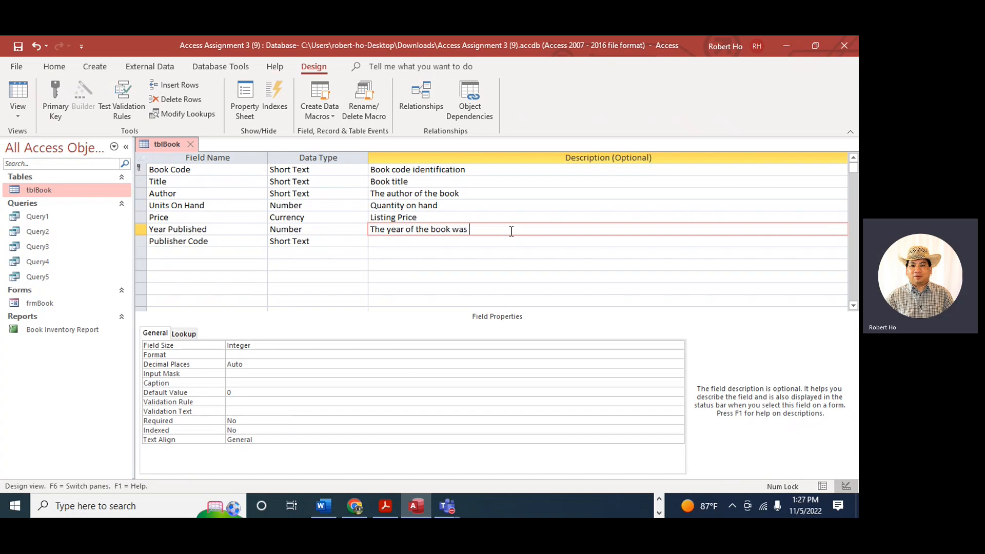
{"action": "type", "text": "published"}
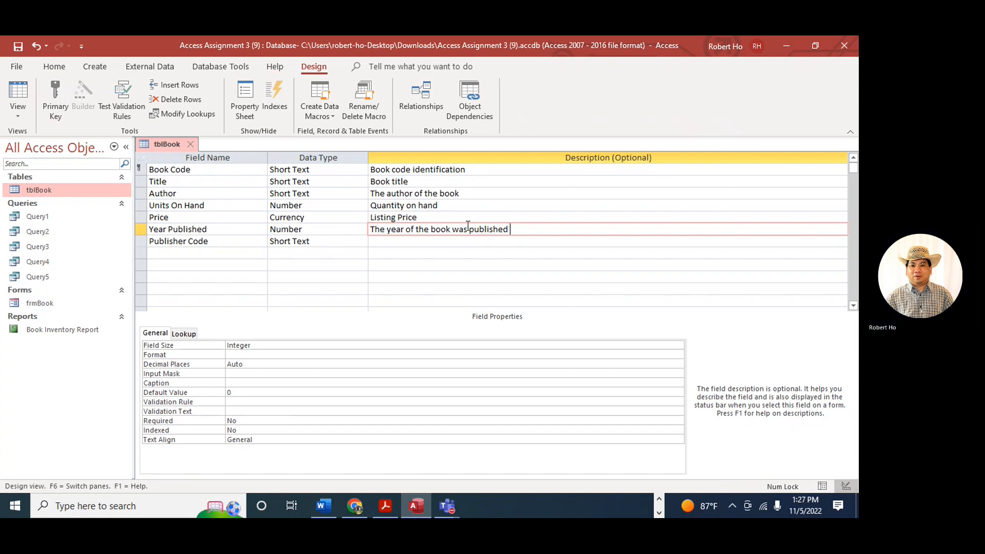
{"action": "left_click", "coordinate": [416, 244]}
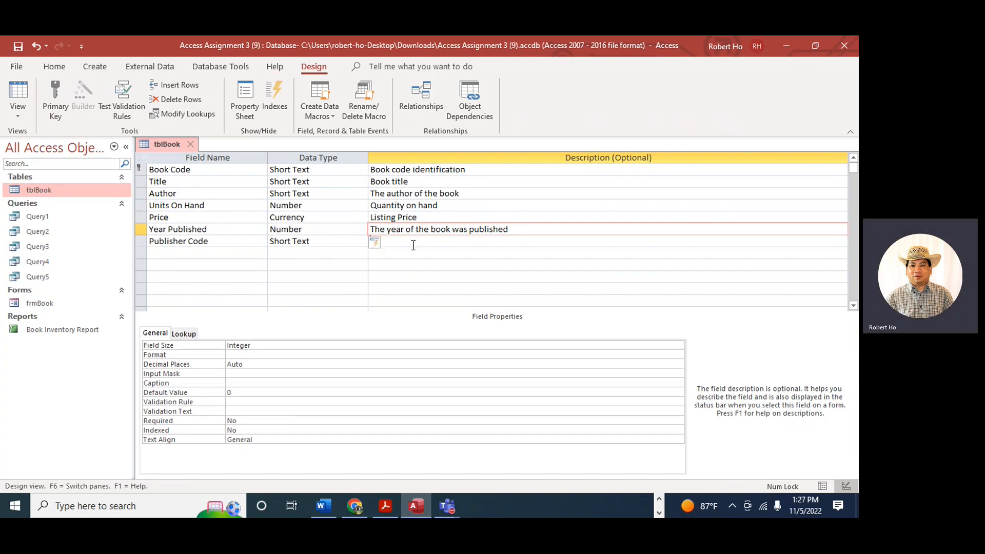
{"action": "type", "text": "The "}
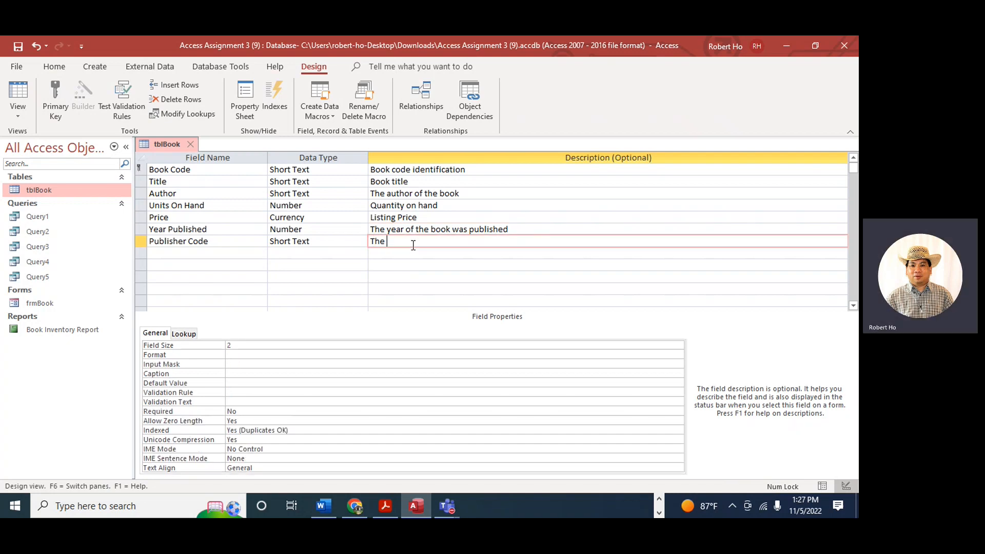
{"action": "type", "text": "publisher code identification"}
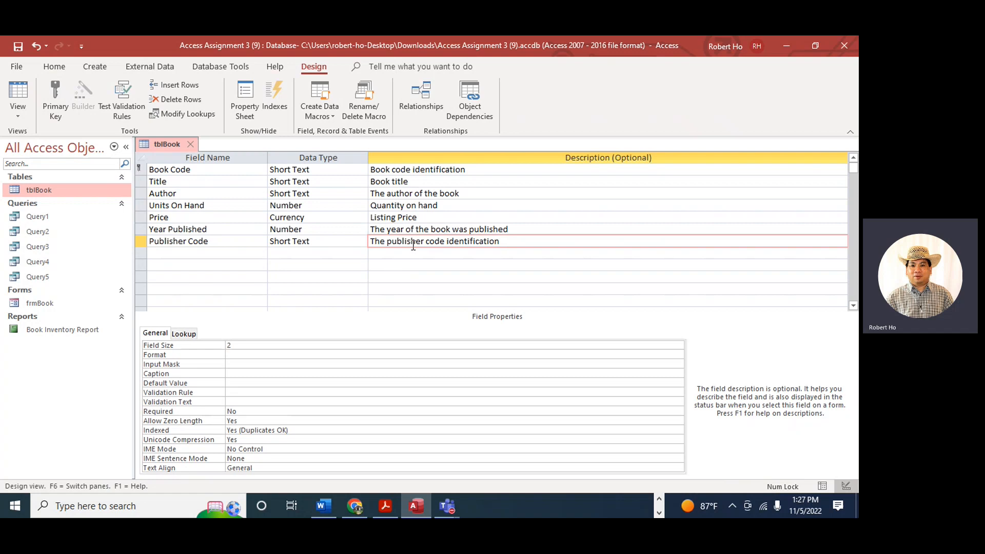
Step: Check the Title field's size against the table structure in the ACCESS Assignment #3 PDF in Acrobat Reader, zoomed to 80%
{"action": "left_click", "coordinate": [216, 181]}
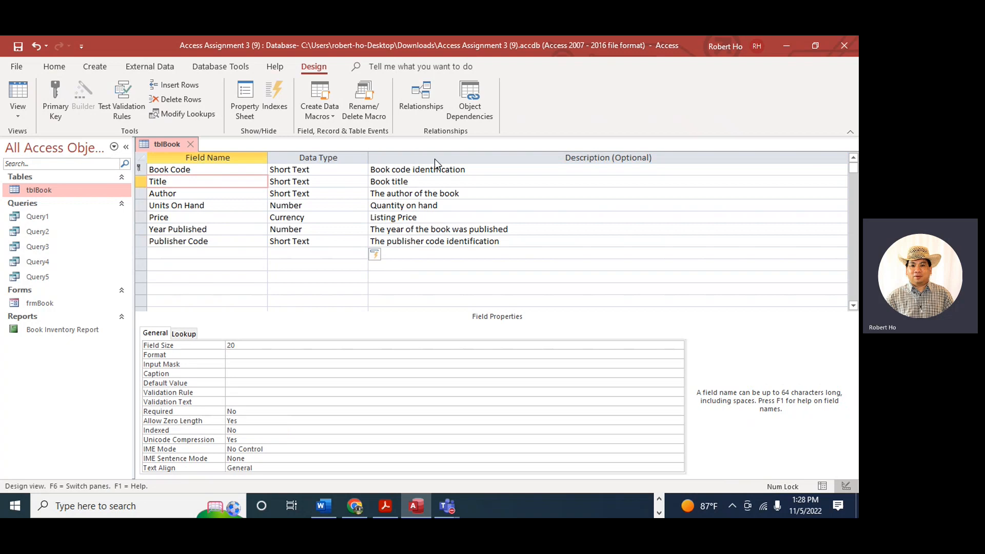
{"action": "left_click", "coordinate": [259, 347]}
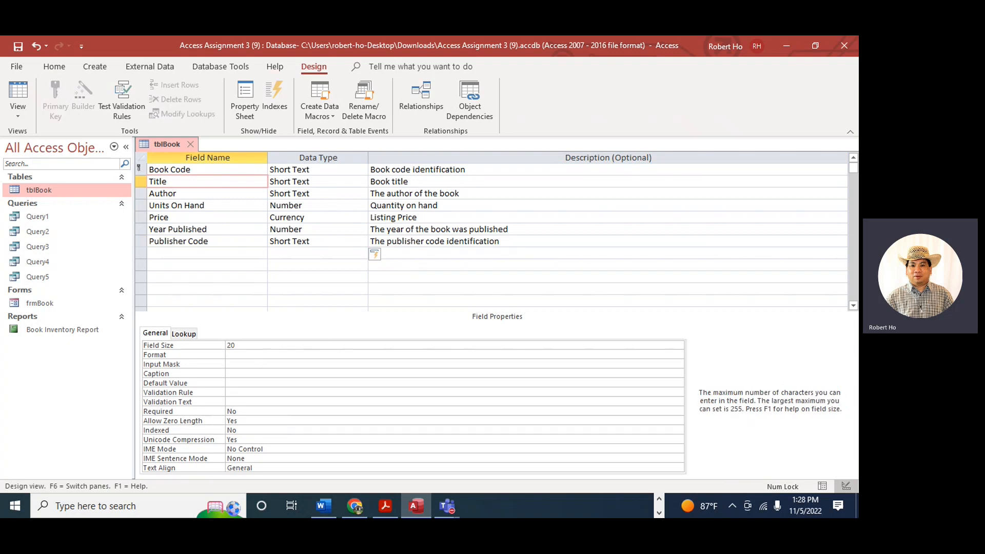
{"action": "left_click_drag", "start_coordinate": [858, 160], "coordinate": [567, 114]}
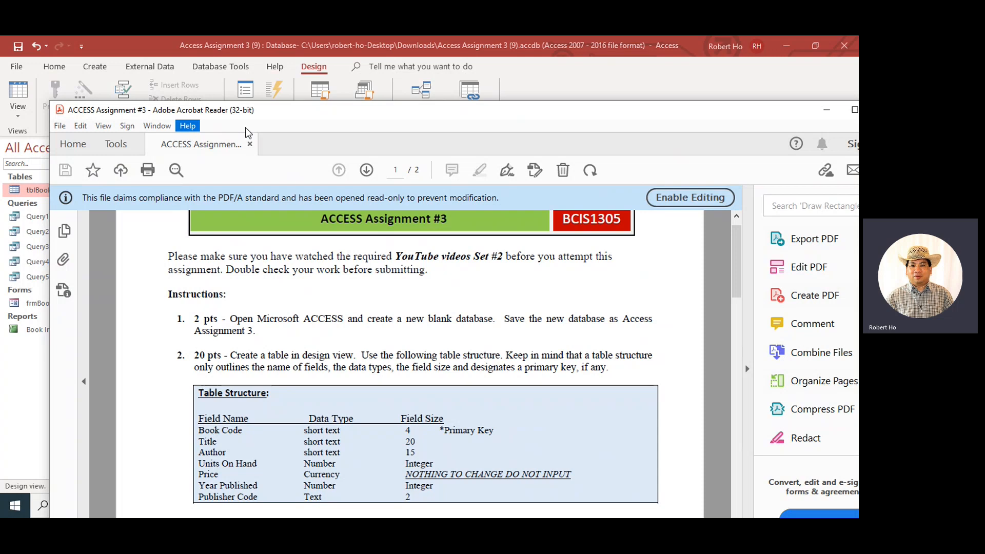
{"action": "left_click", "coordinate": [102, 125]}
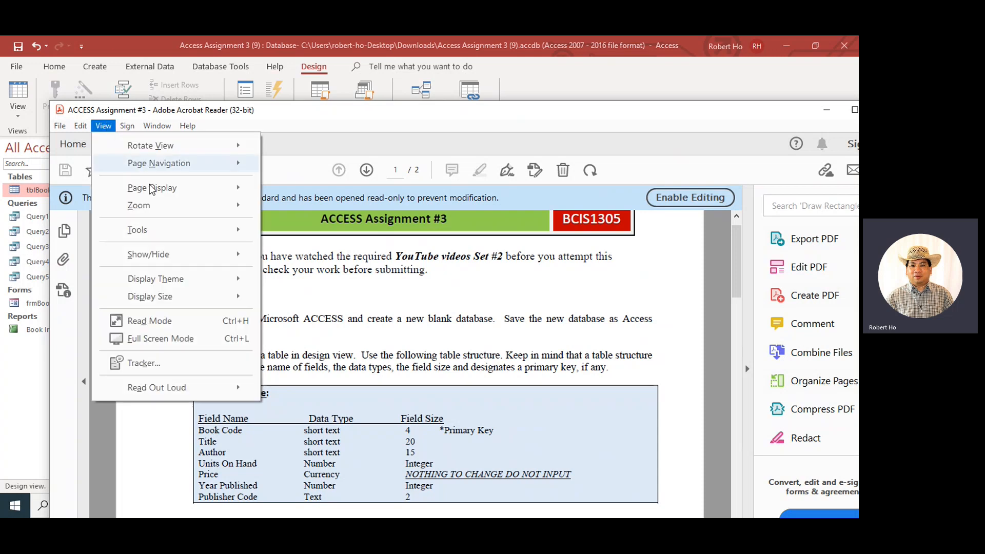
{"action": "mouse_move", "coordinate": [226, 205]}
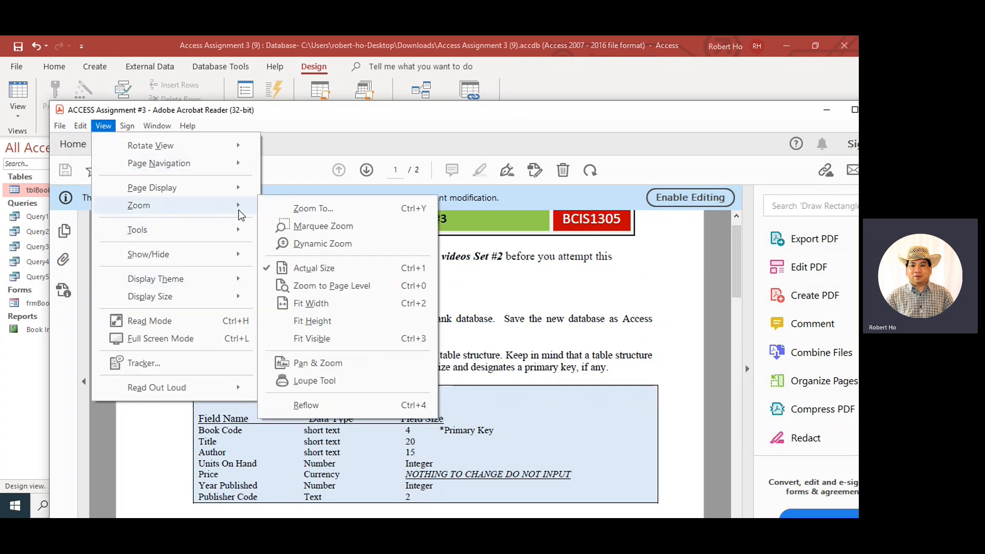
{"action": "left_click", "coordinate": [298, 206]}
{"action": "type", "text": "80"}
{"action": "key", "text": "Return"}
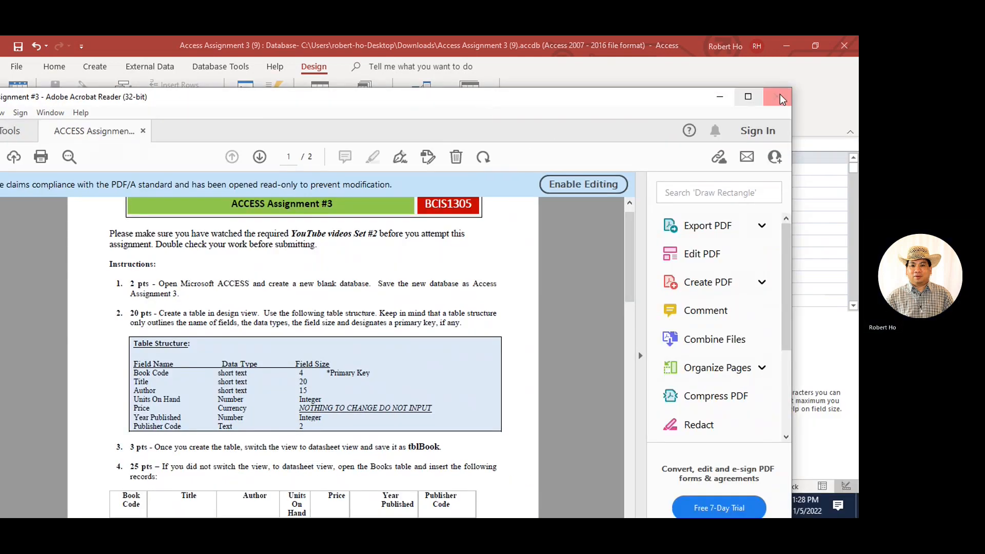
{"action": "left_click", "coordinate": [748, 96]}
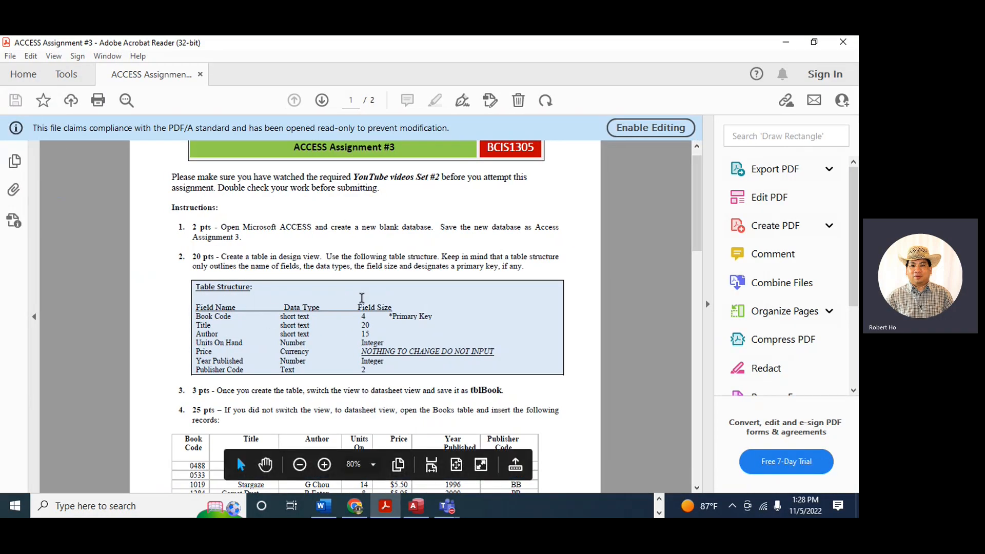
{"action": "scroll", "coordinate": [335, 281], "scroll_direction": "down", "scroll_amount": 1}
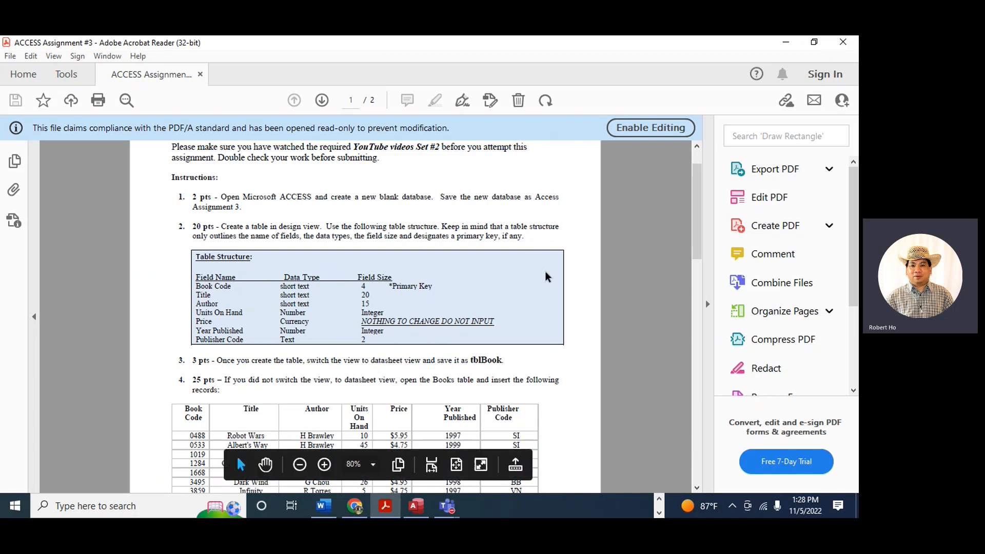
{"action": "left_click", "coordinate": [785, 43]}
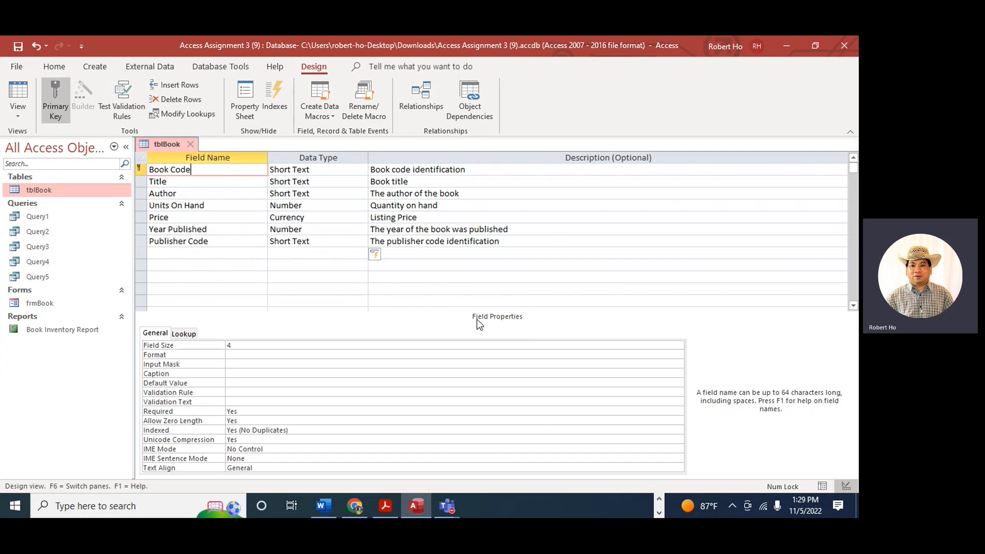
Step: Inspect the field size properties of the Publisher Code and Title fields in tblBook
{"action": "left_click", "coordinate": [232, 240]}
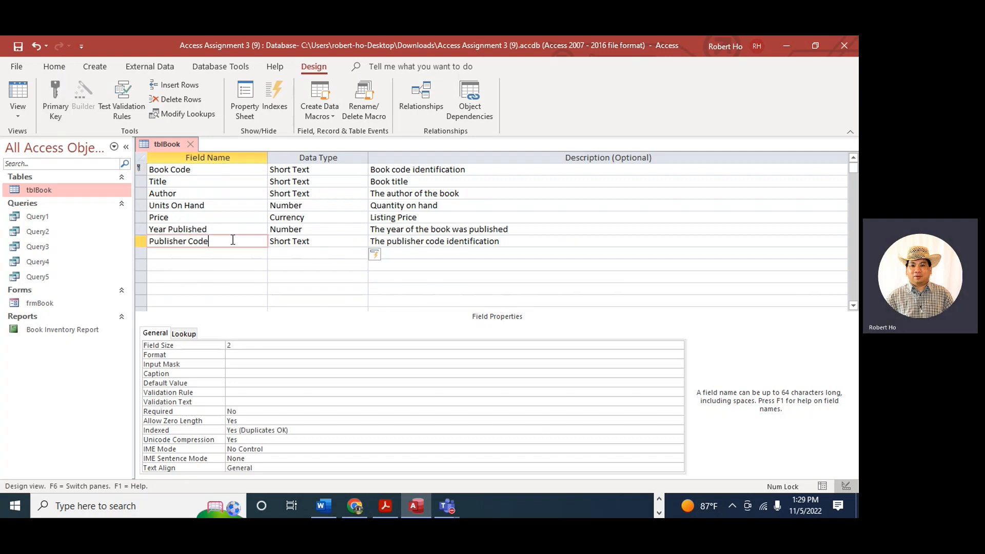
{"action": "left_click", "coordinate": [249, 182]}
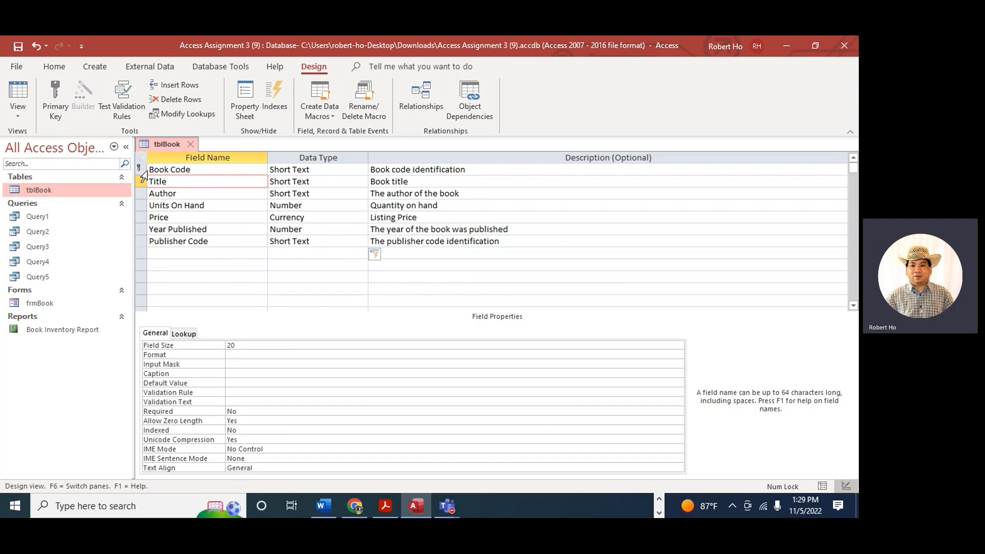
Step: Toggle the primary key off and back on for the Book Code field
{"action": "left_click", "coordinate": [204, 171]}
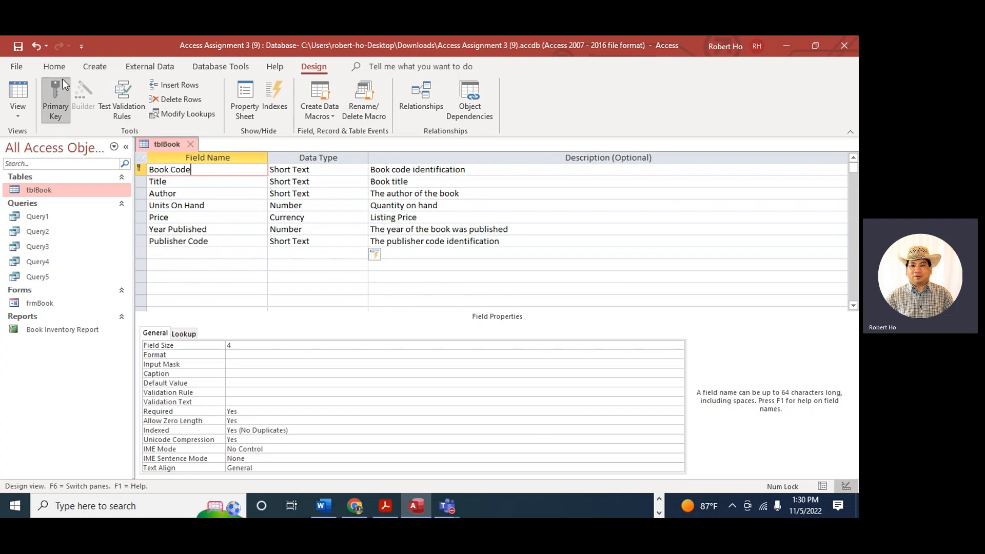
{"action": "left_click", "coordinate": [51, 91]}
{"action": "left_click", "coordinate": [60, 98]}
Step: Switch to Blackboard in Chrome and open the Fall 2022 course BCIS-1305-V03-Business Computer Applications
{"action": "left_click", "coordinate": [354, 506]}
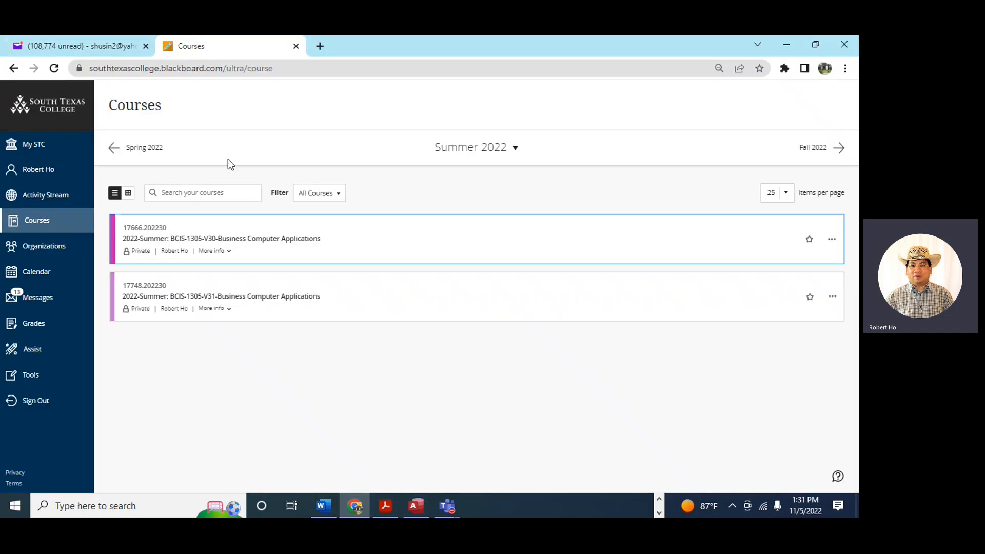
{"action": "left_click", "coordinate": [517, 150]}
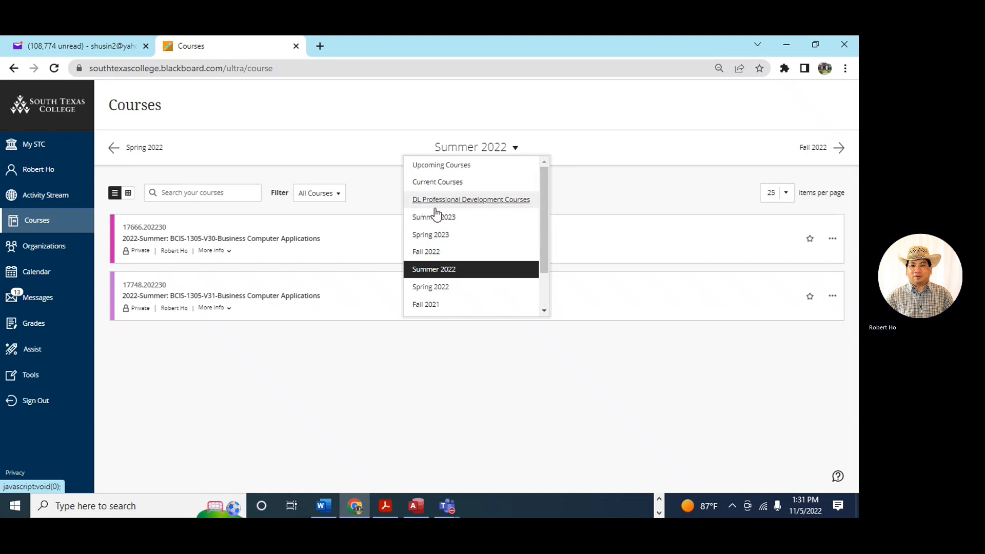
{"action": "left_click", "coordinate": [440, 253]}
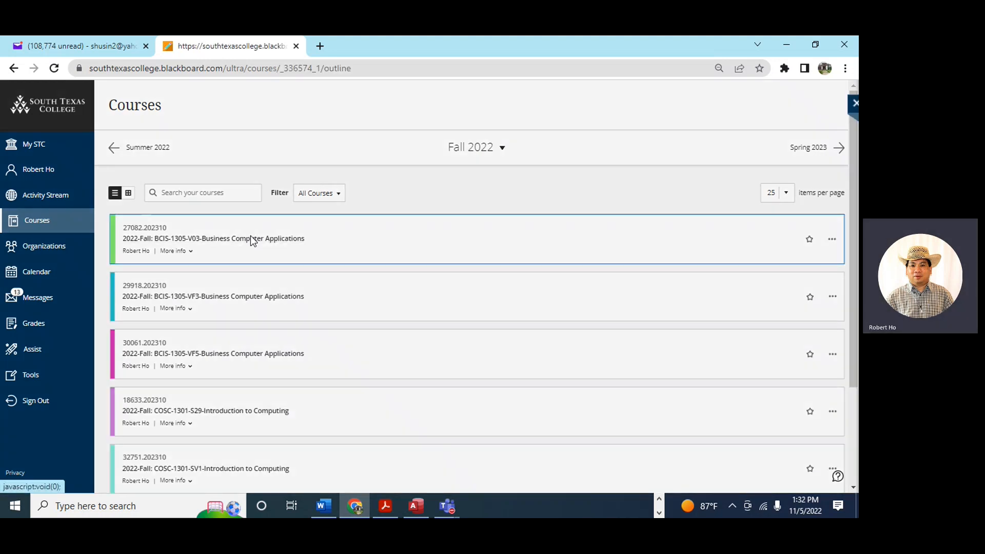
{"action": "left_click", "coordinate": [251, 239]}
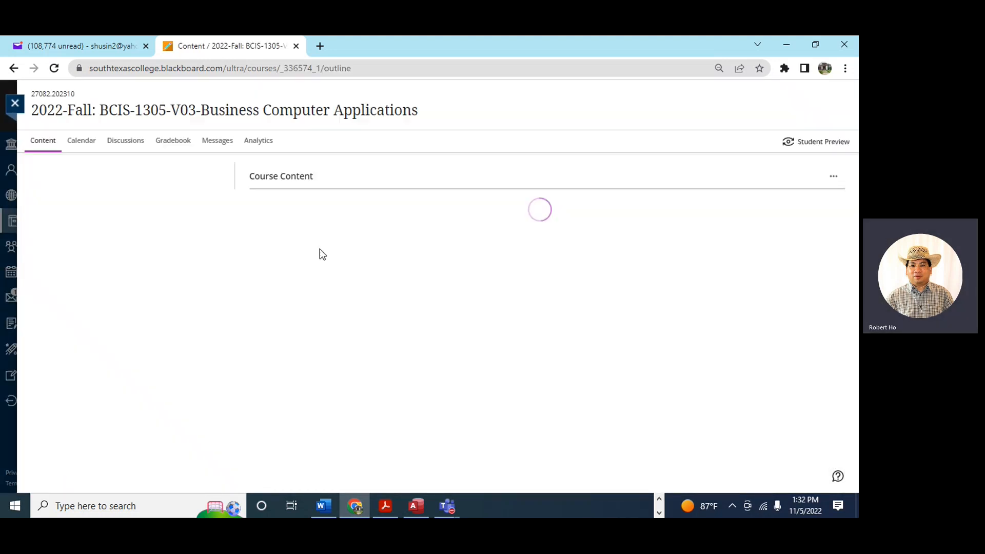
Step: Expand Module/Week 10, collapse its Assignments and Assessments folder, and expand the same folder in Module/Week 11
{"action": "scroll", "coordinate": [545, 286], "scroll_direction": "down", "scroll_amount": 6}
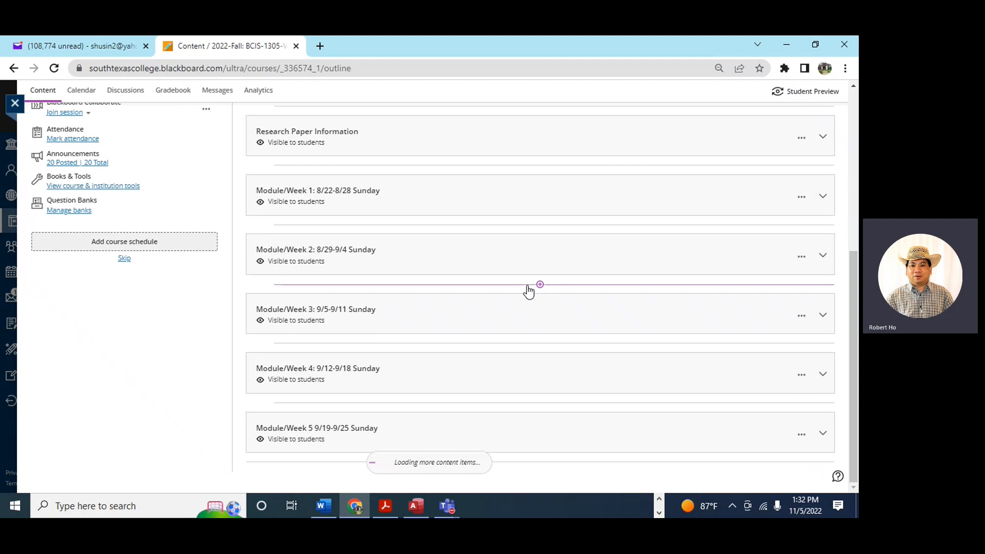
{"action": "scroll", "coordinate": [510, 295], "scroll_direction": "down", "scroll_amount": 9}
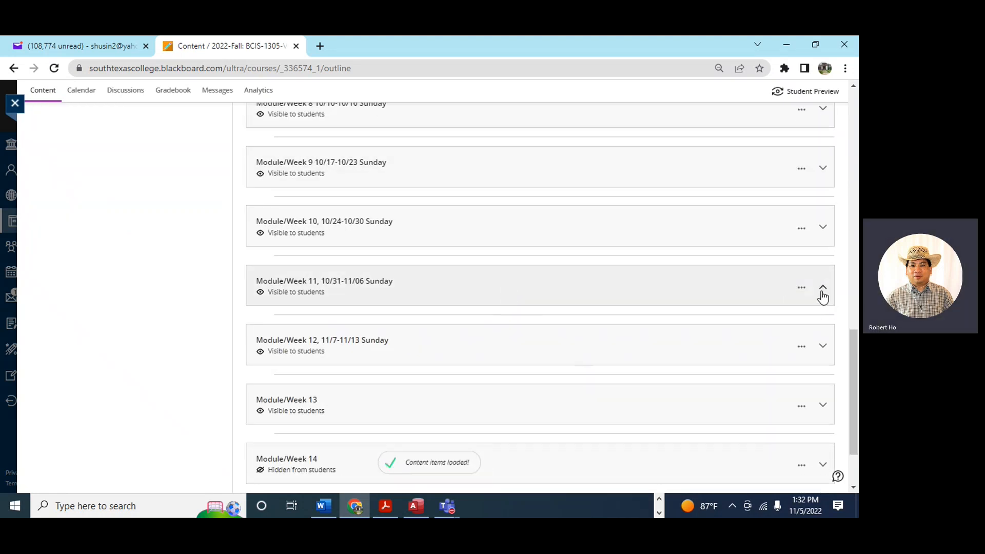
{"action": "left_click", "coordinate": [823, 228]}
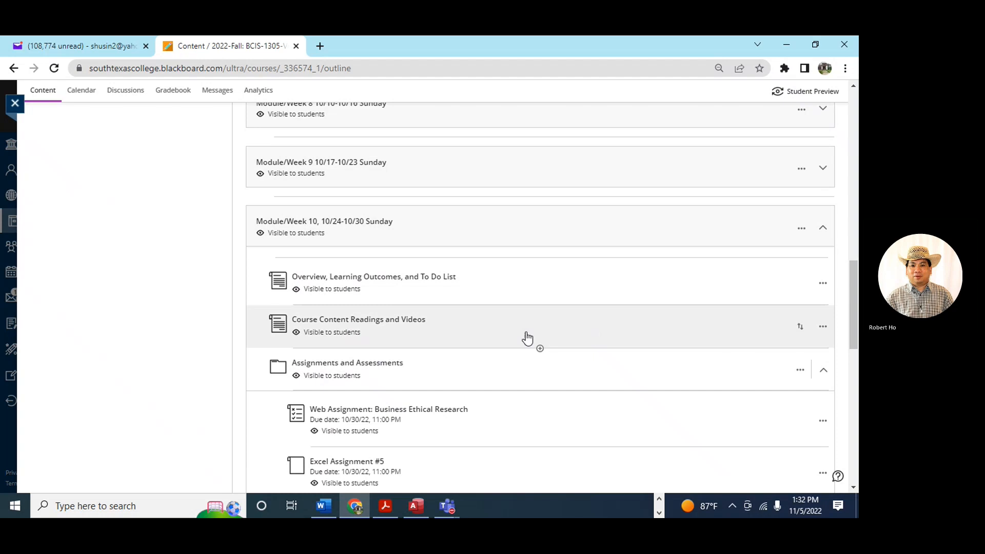
{"action": "scroll", "coordinate": [527, 338], "scroll_direction": "down", "scroll_amount": 3}
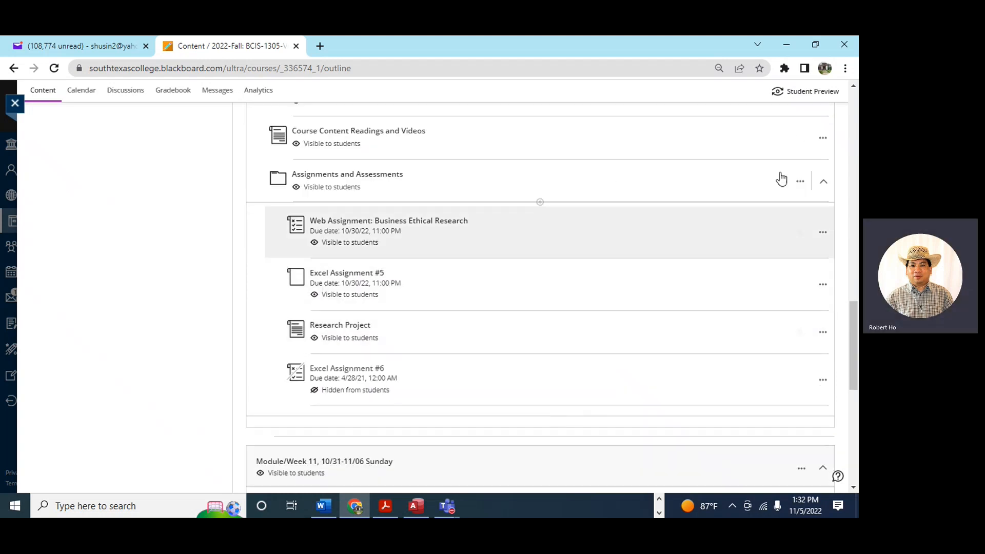
{"action": "left_click", "coordinate": [820, 185]}
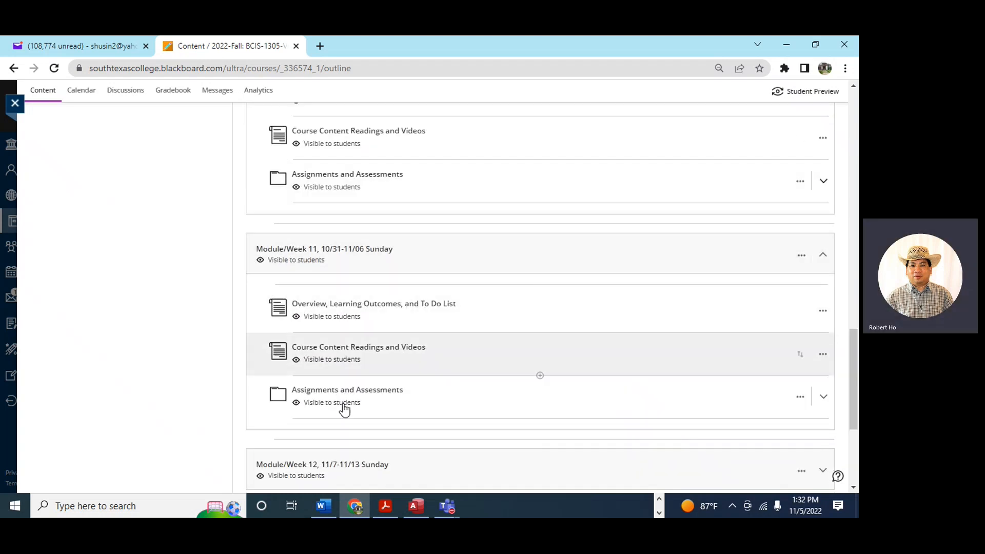
{"action": "left_click", "coordinate": [358, 401]}
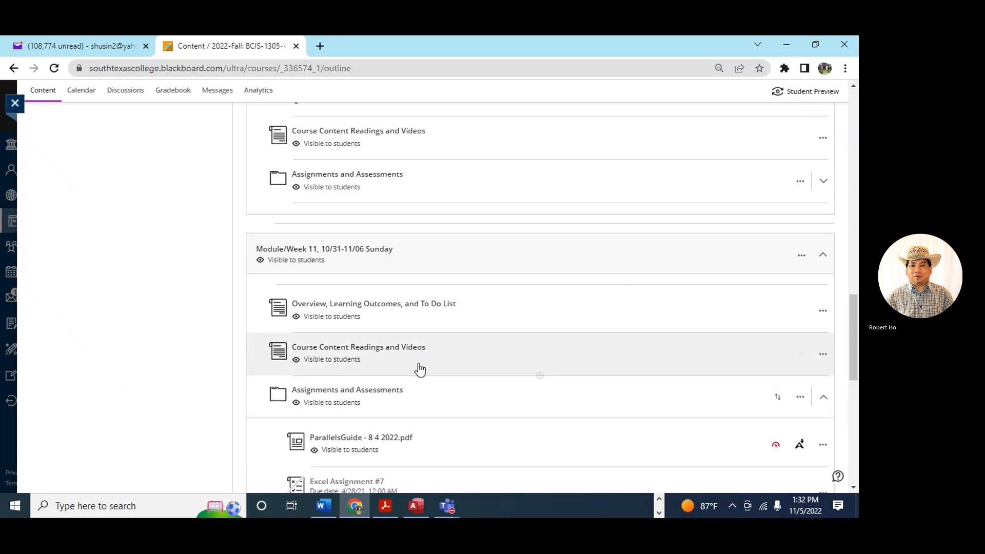
{"action": "scroll", "coordinate": [420, 367], "scroll_direction": "down", "scroll_amount": 3}
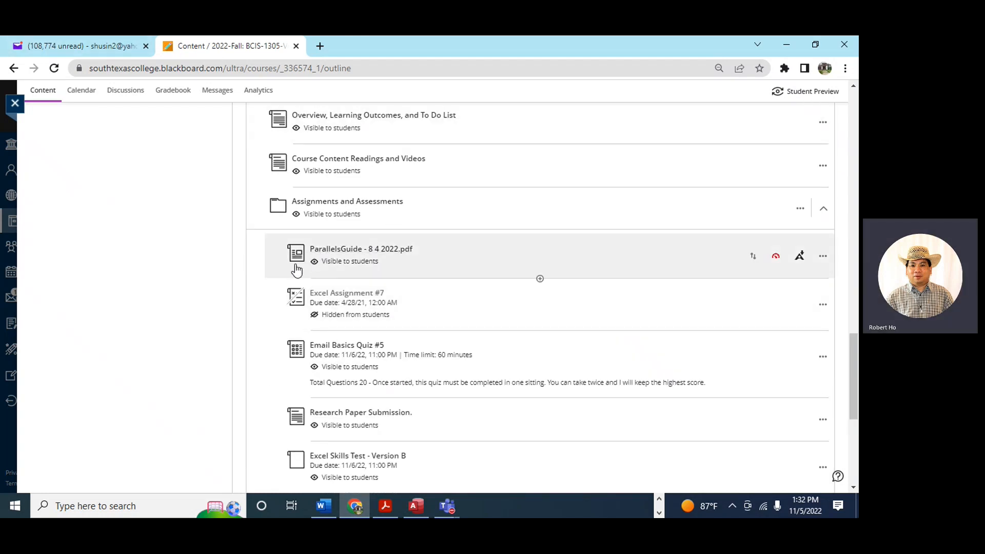
Step: Open ParallelsGuide - 8 4 2022.pdf and look through its steps for running Windows and installing Office on a Mac
{"action": "left_click", "coordinate": [351, 251]}
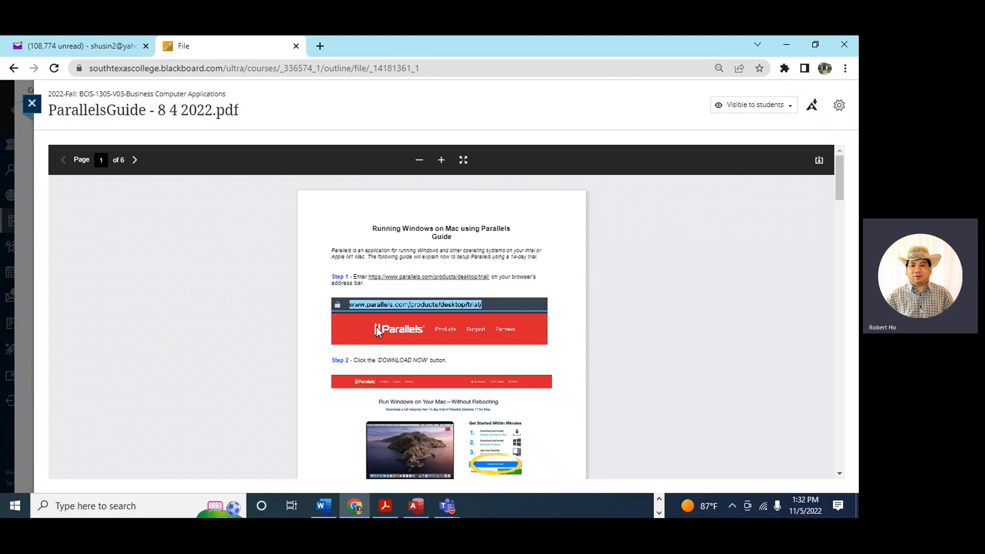
{"action": "scroll", "coordinate": [410, 329], "scroll_direction": "down", "scroll_amount": 15}
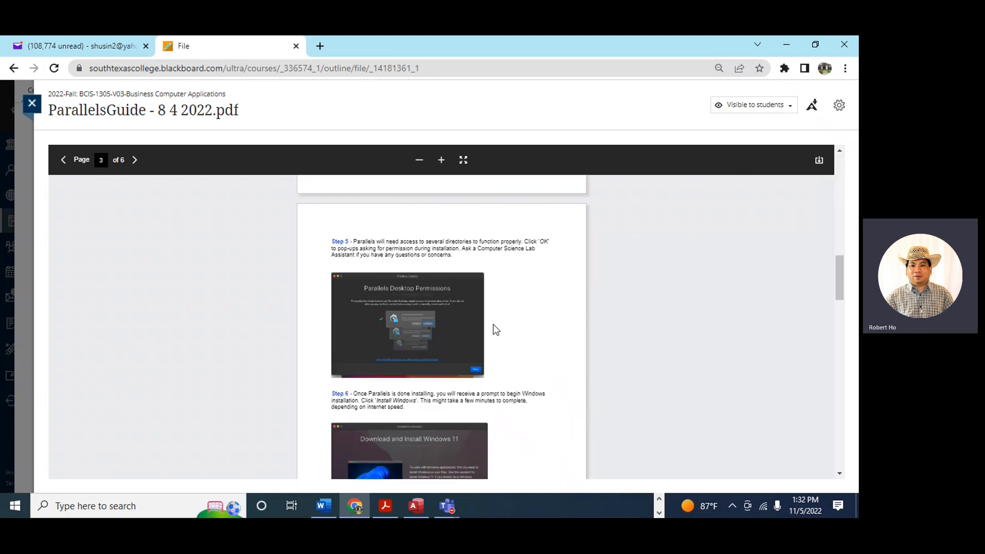
{"action": "scroll", "coordinate": [466, 236], "scroll_direction": "down", "scroll_amount": 4}
{"action": "scroll", "coordinate": [452, 262], "scroll_direction": "down", "scroll_amount": 15}
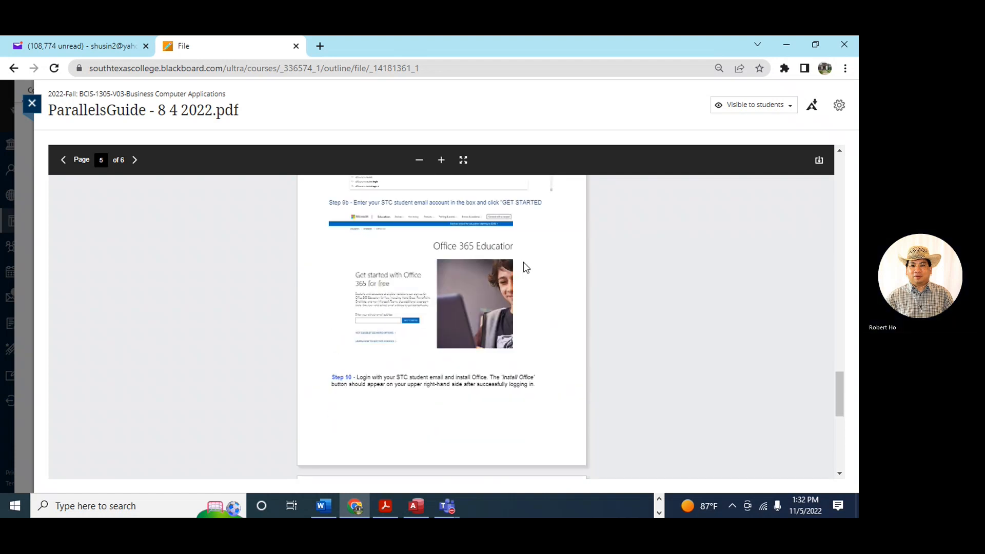
{"action": "scroll", "coordinate": [524, 260], "scroll_direction": "up", "scroll_amount": 4}
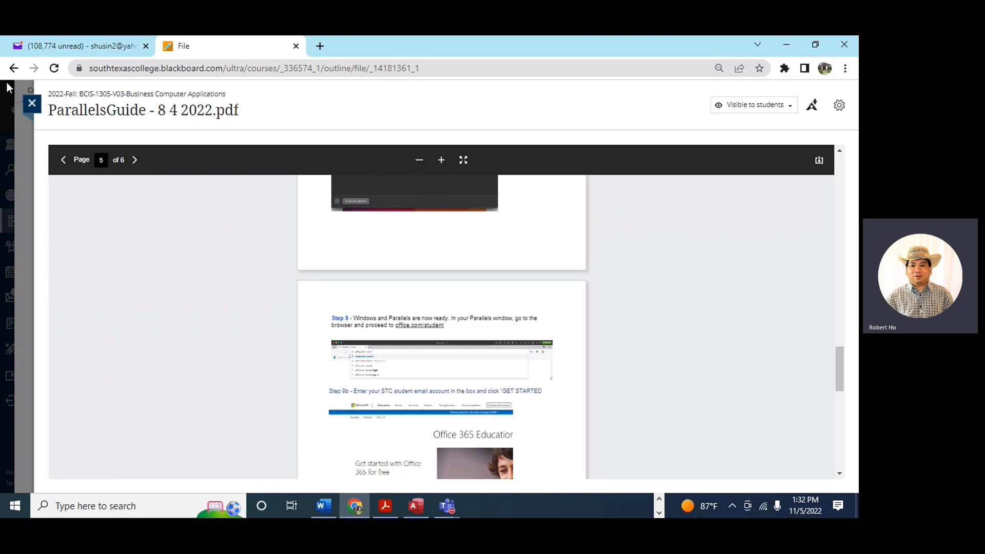
Step: Close the Parallels guide, collapse the Week 11 Assignments and Assessments folder, and return to the Access database
{"action": "left_click", "coordinate": [32, 108]}
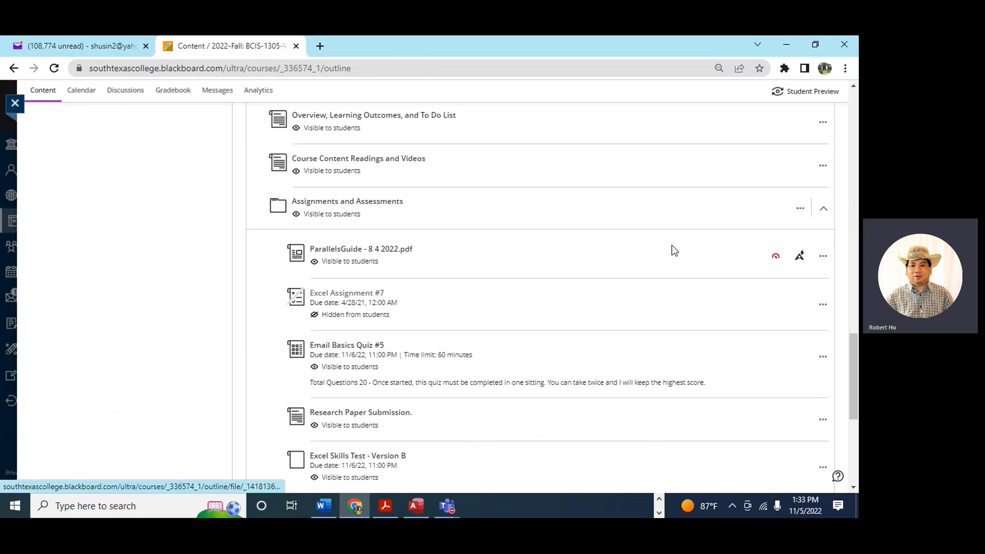
{"action": "left_click", "coordinate": [822, 211]}
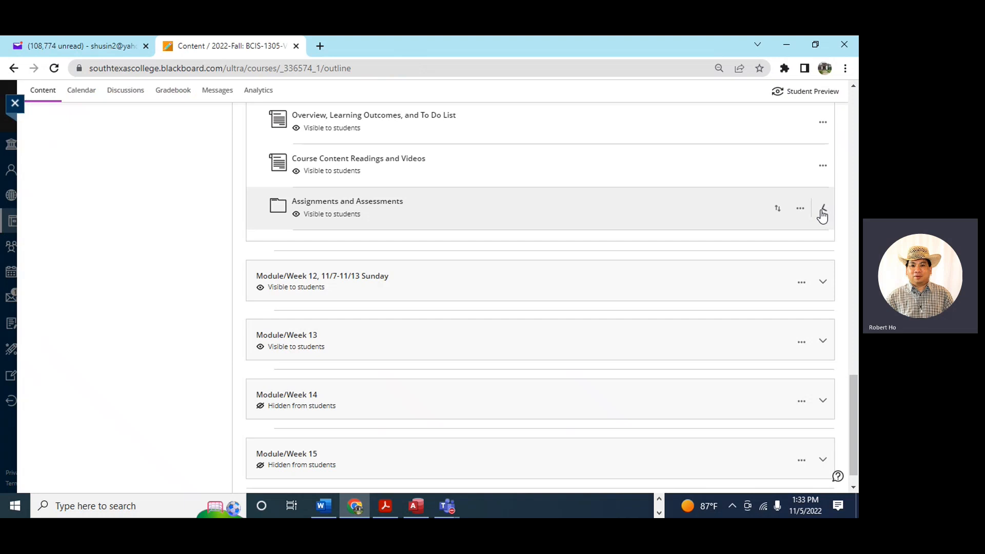
{"action": "left_click", "coordinate": [788, 47]}
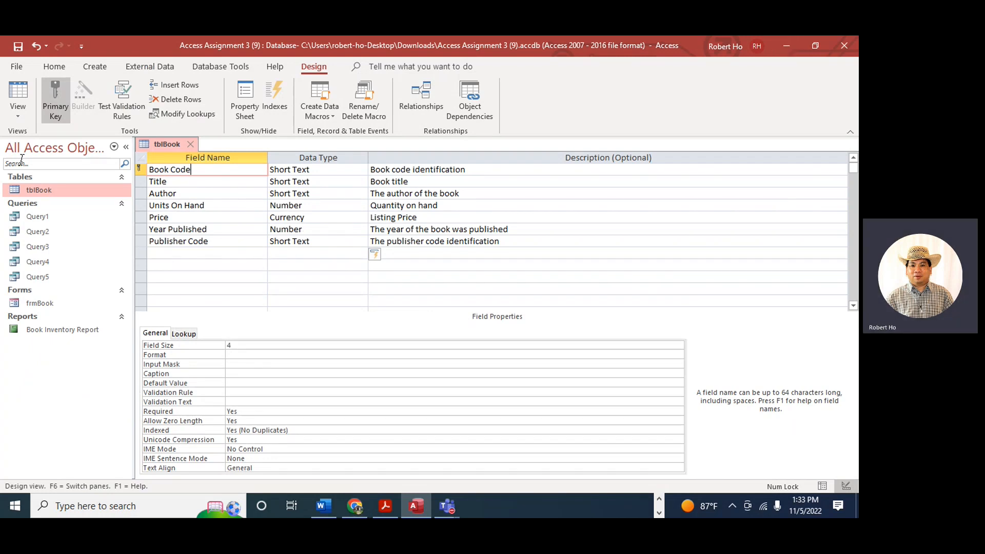
Step: Save tblBook and show it in Datasheet View with the font size set to 14
{"action": "left_click", "coordinate": [21, 118]}
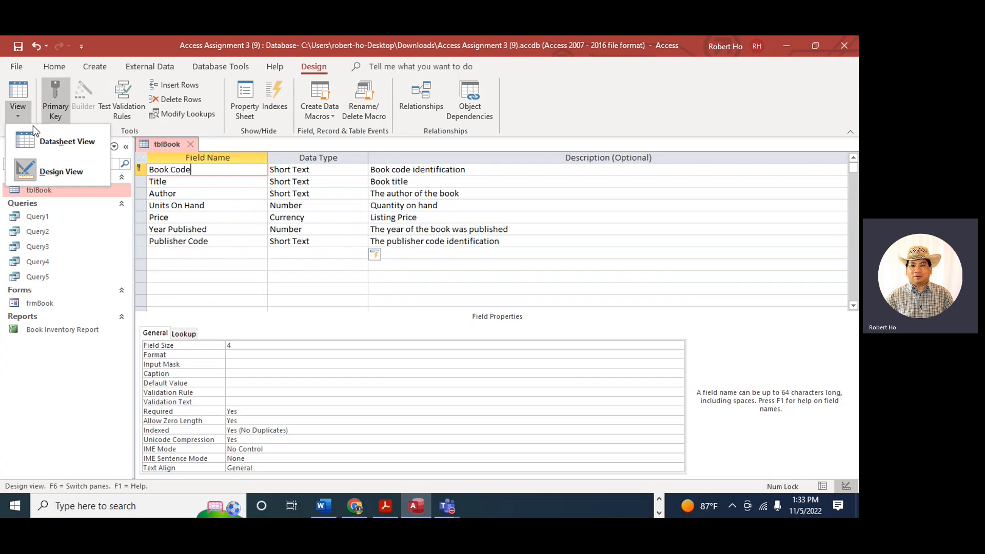
{"action": "left_click", "coordinate": [84, 149]}
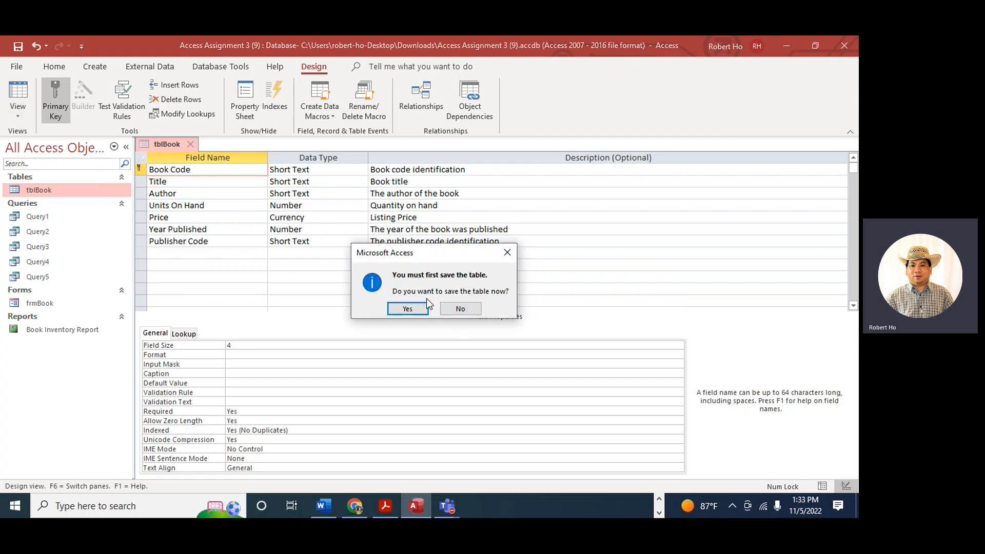
{"action": "left_click", "coordinate": [411, 308]}
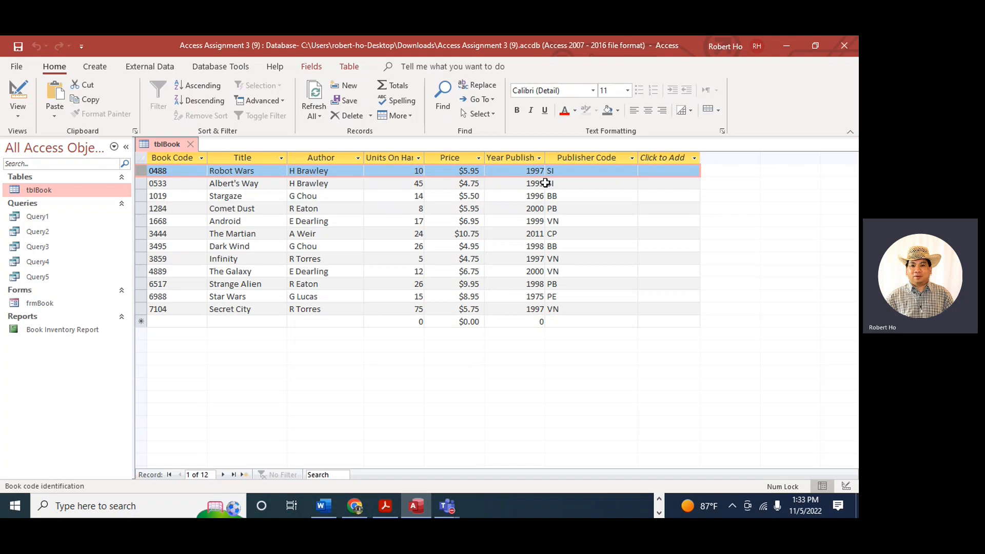
{"action": "left_click", "coordinate": [628, 91]}
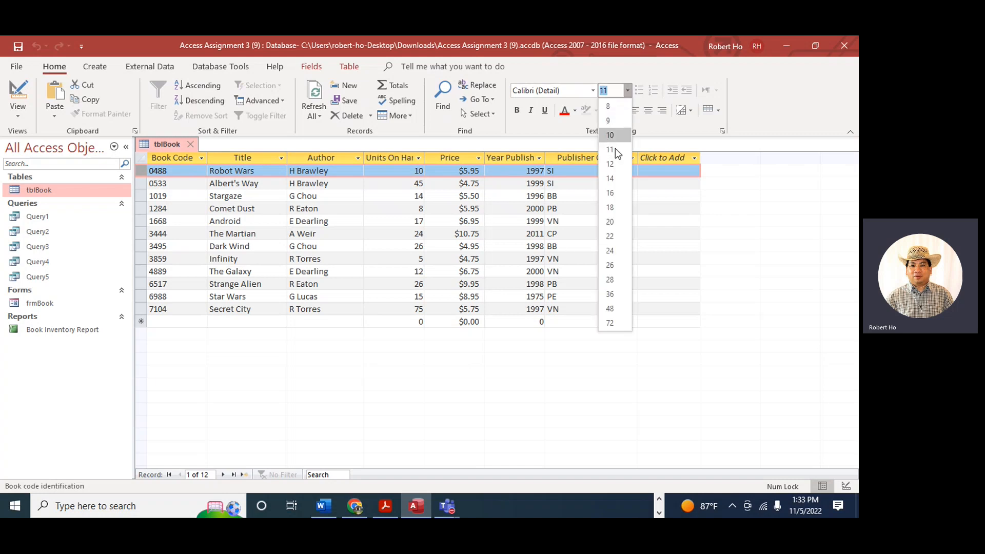
{"action": "left_click", "coordinate": [614, 177]}
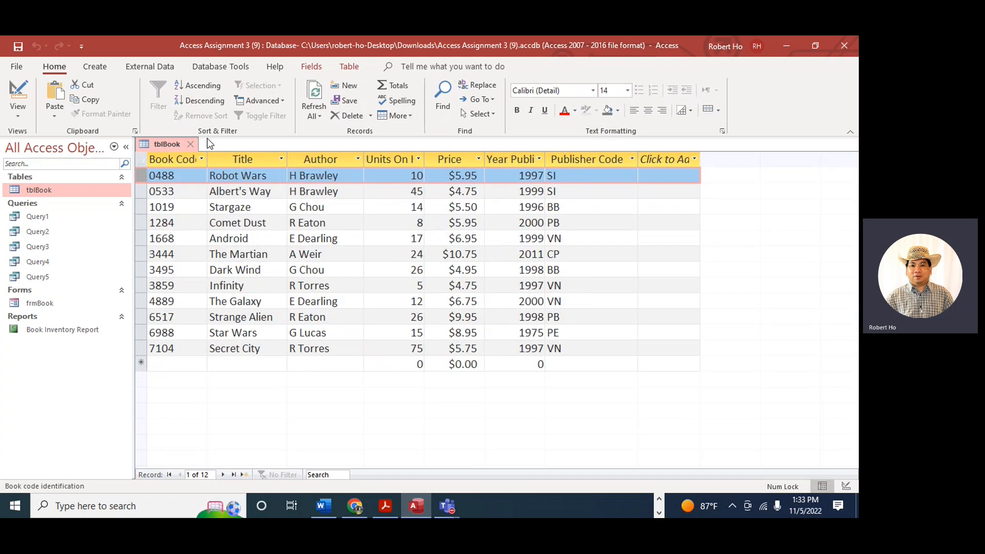
Step: Highlight individual book records and the Title and Author fields in tblBook to examine its rows and columns
{"action": "left_click", "coordinate": [141, 190]}
{"action": "left_click", "coordinate": [141, 174]}
{"action": "left_click", "coordinate": [139, 195]}
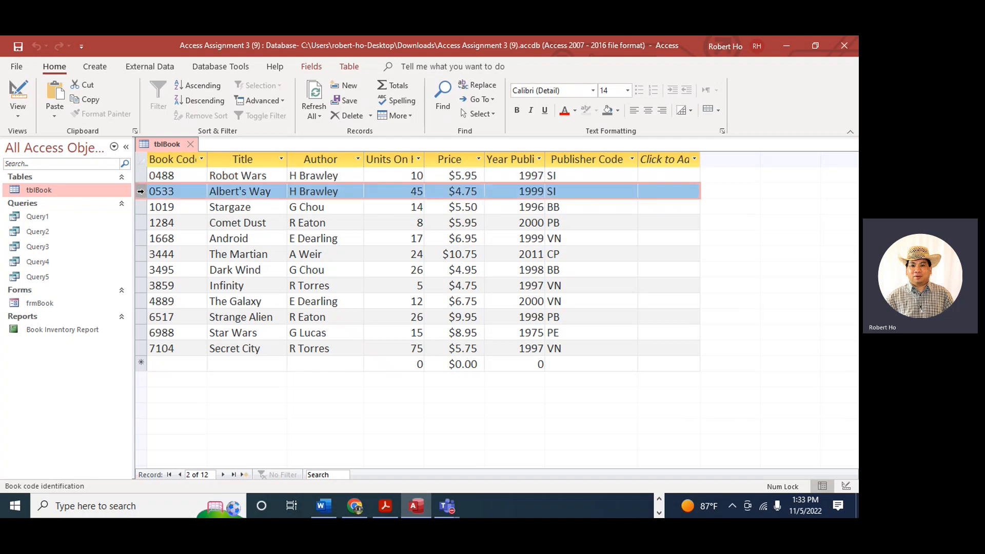
{"action": "left_click", "coordinate": [239, 155]}
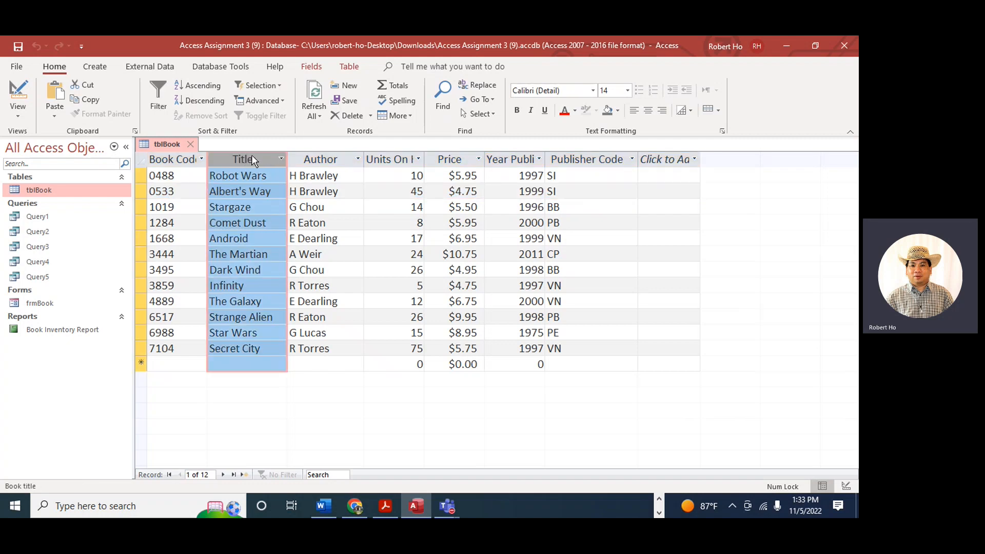
{"action": "left_click", "coordinate": [307, 158]}
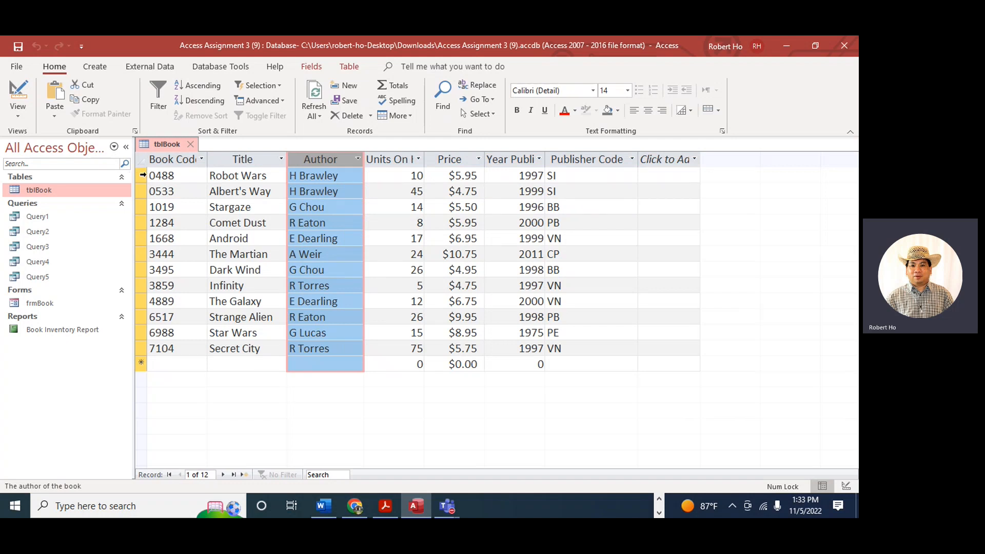
{"action": "left_click", "coordinate": [142, 175]}
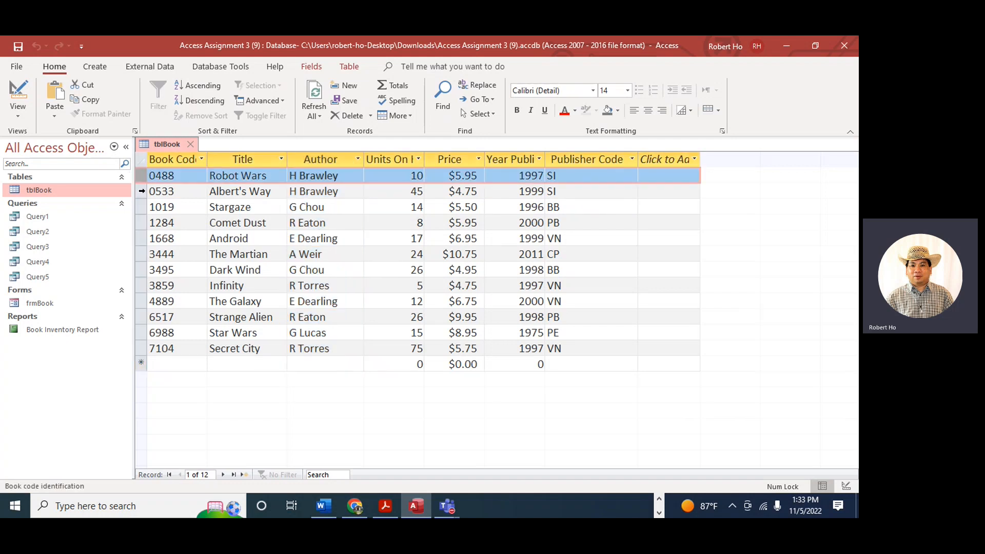
{"action": "left_click", "coordinate": [142, 191]}
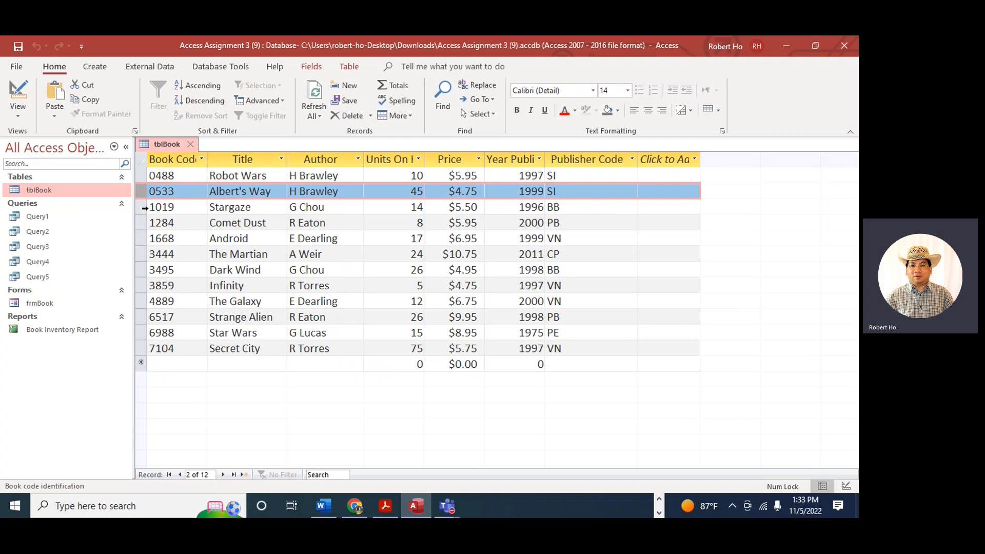
{"action": "left_click", "coordinate": [142, 206]}
{"action": "left_click", "coordinate": [142, 223]}
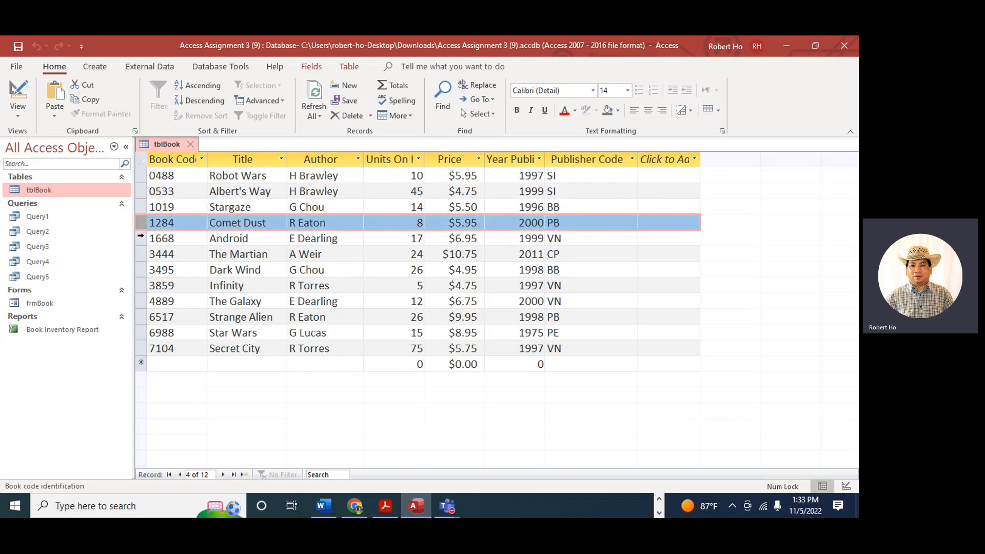
Step: Widen the Publisher Code, Year Published and Units On Hand columns, and close tblBook with its layout changes saved
{"action": "left_click_drag", "start_coordinate": [638, 160], "coordinate": [652, 162]}
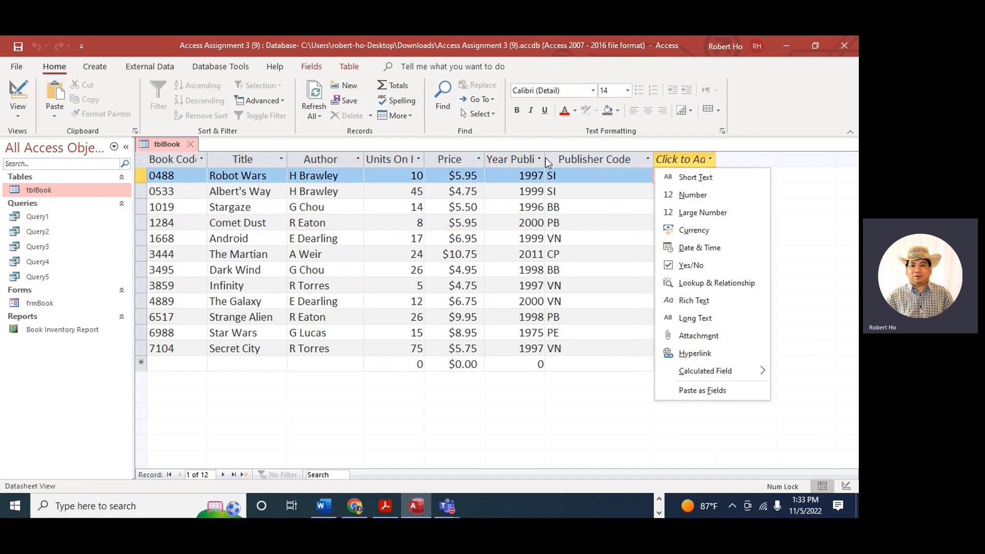
{"action": "left_click", "coordinate": [544, 160]}
{"action": "left_click_drag", "start_coordinate": [545, 159], "coordinate": [560, 159]}
{"action": "left_click_drag", "start_coordinate": [425, 160], "coordinate": [444, 159]}
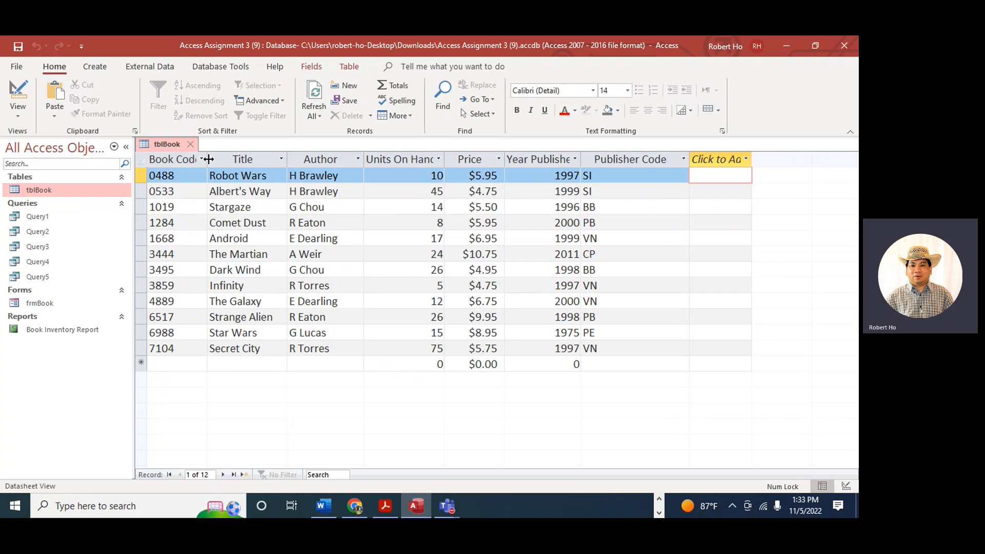
{"action": "left_click", "coordinate": [194, 145]}
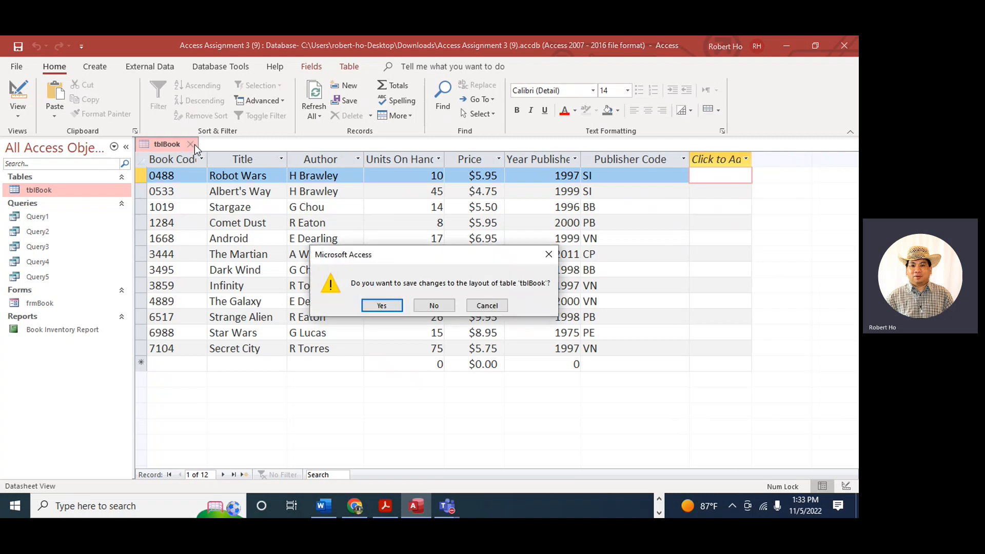
{"action": "left_click", "coordinate": [385, 304]}
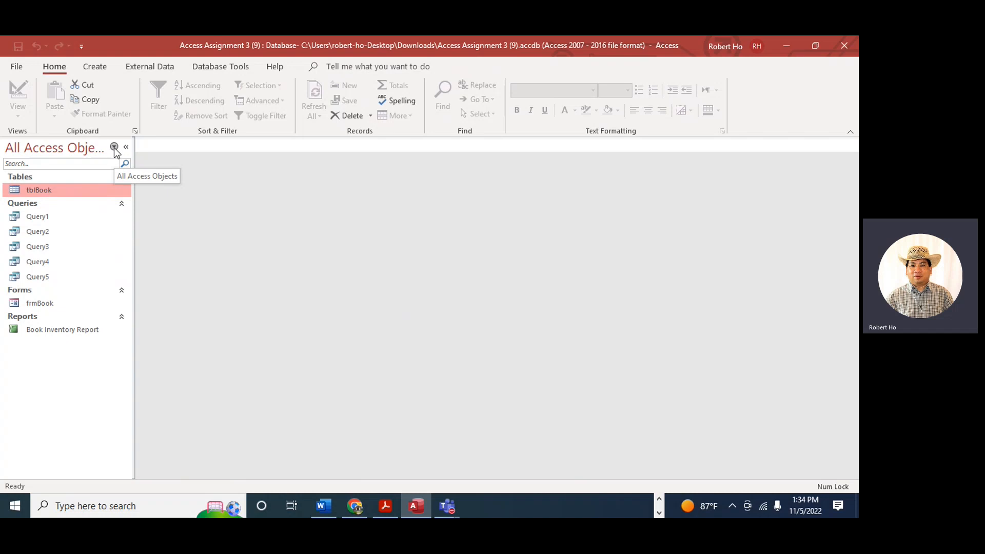
Step: Widen the object list and group the database objects by Tables and Related Views
{"action": "left_click_drag", "start_coordinate": [133, 149], "coordinate": [161, 149]}
{"action": "left_click", "coordinate": [143, 148]}
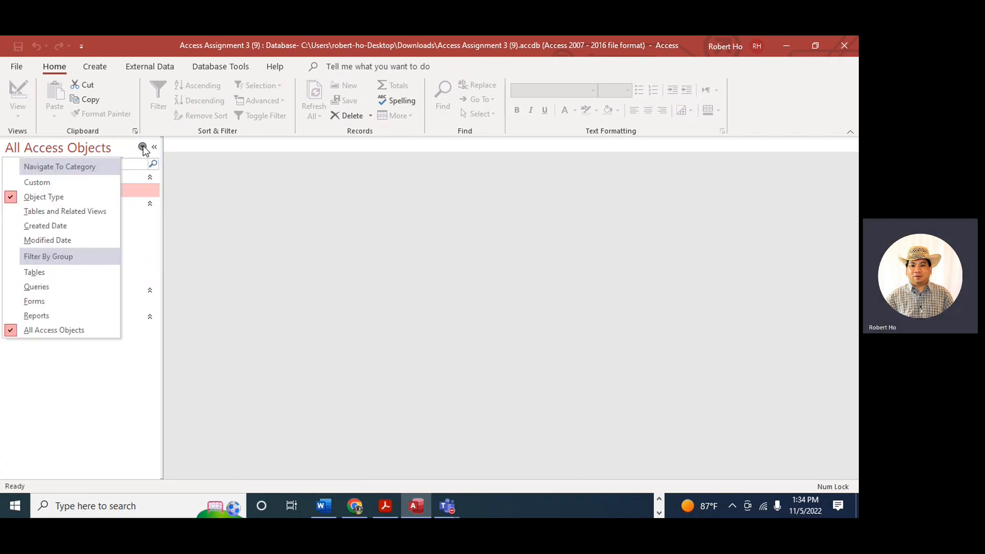
{"action": "left_click", "coordinate": [95, 213]}
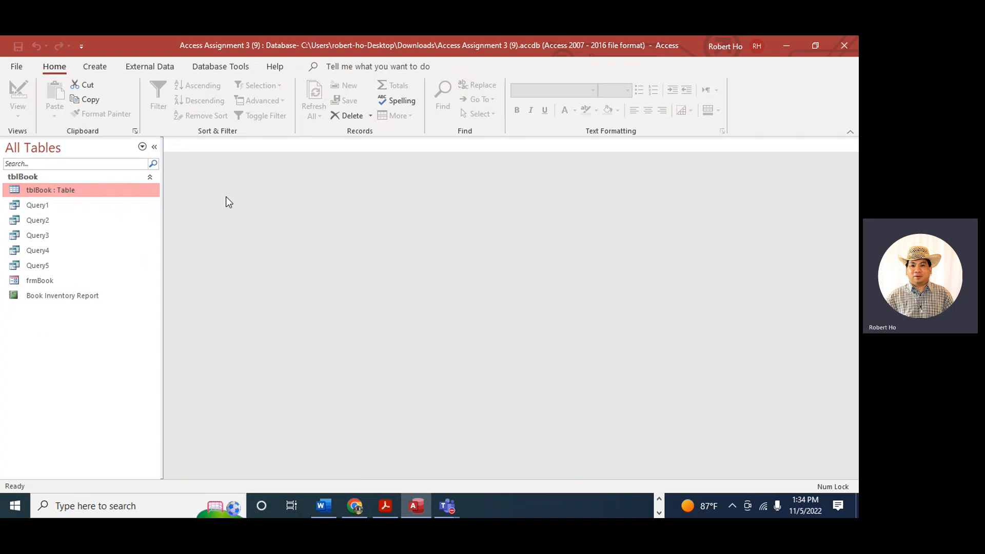
Step: Group the database objects by Object Type
{"action": "left_click", "coordinate": [142, 146]}
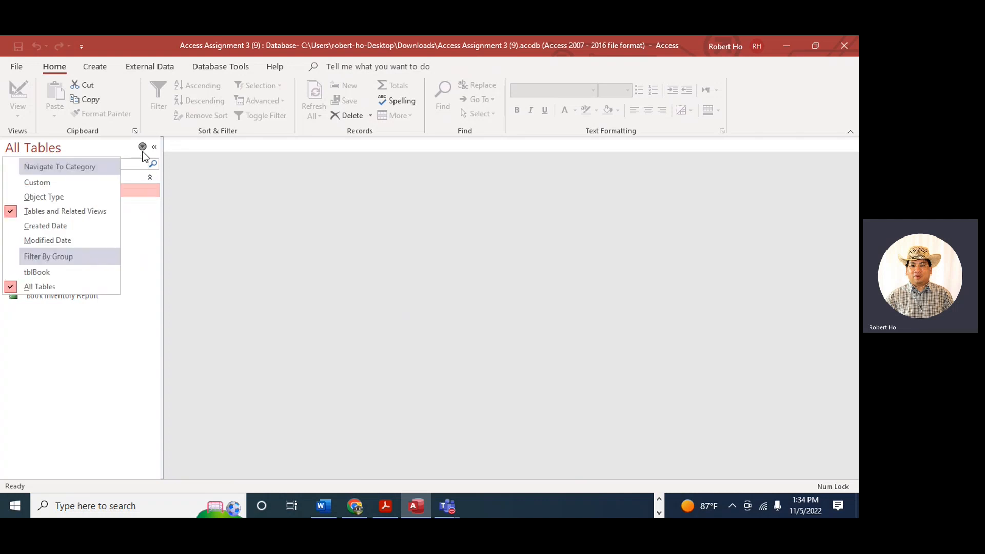
{"action": "left_click", "coordinate": [75, 199]}
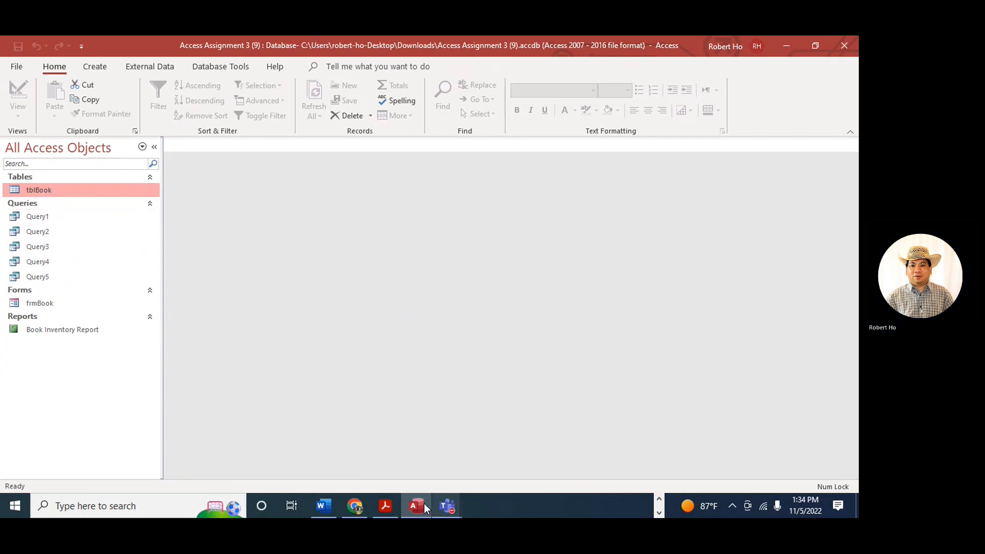
Step: Switch to the ACCESS Assignment #3 PDF in Acrobat Reader, review its instructions through the query requirements, and return to Access
{"action": "left_click", "coordinate": [385, 505]}
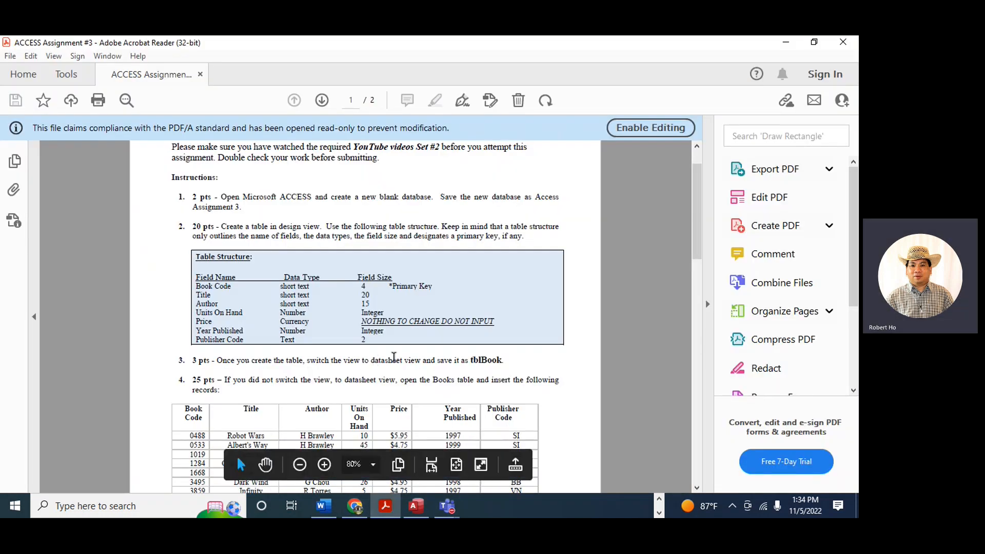
{"action": "scroll", "coordinate": [403, 350], "scroll_direction": "down", "scroll_amount": 3}
{"action": "scroll", "coordinate": [403, 350], "scroll_direction": "down", "scroll_amount": 3}
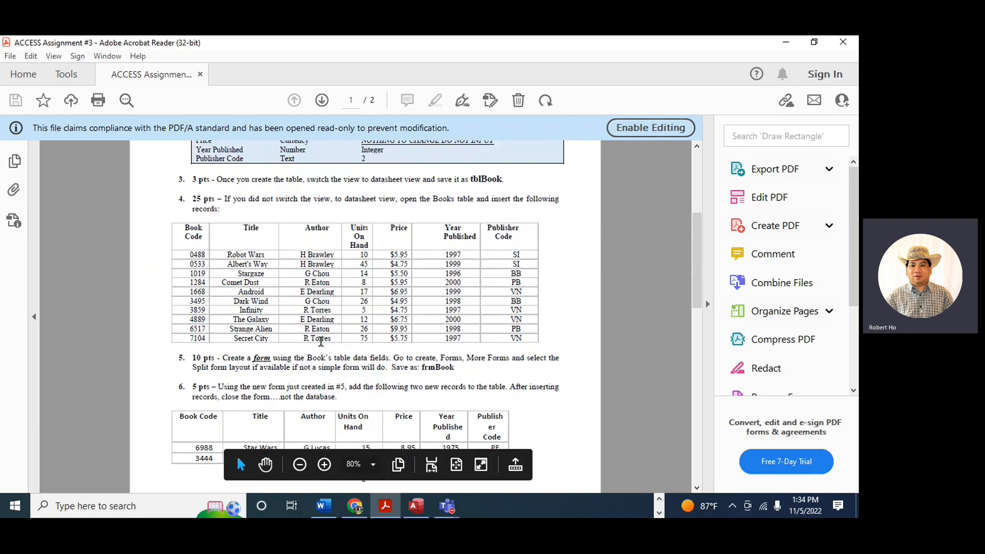
{"action": "scroll", "coordinate": [320, 342], "scroll_direction": "up", "scroll_amount": 4}
{"action": "scroll", "coordinate": [321, 341], "scroll_direction": "up", "scroll_amount": 3}
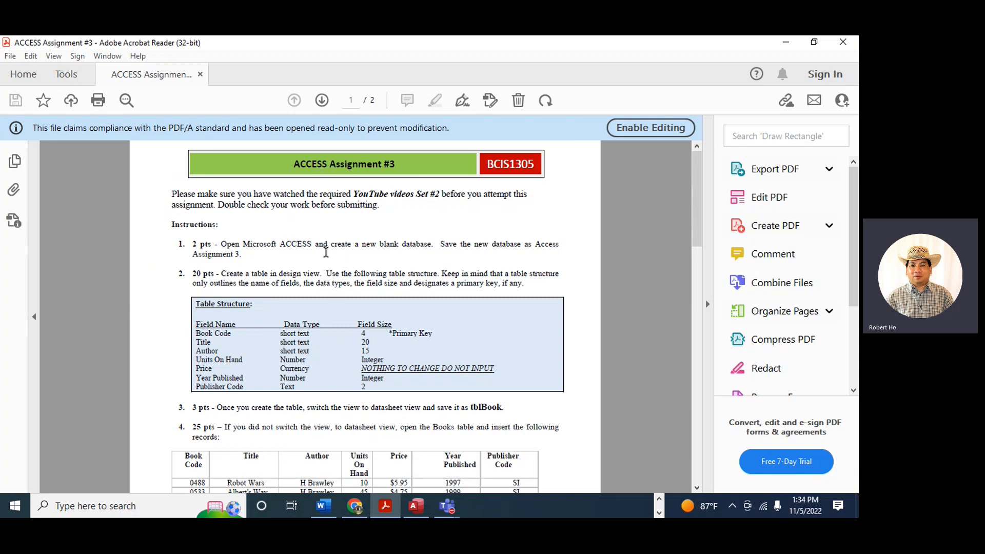
{"action": "scroll", "coordinate": [371, 238], "scroll_direction": "down", "scroll_amount": 3}
{"action": "scroll", "coordinate": [385, 225], "scroll_direction": "up", "scroll_amount": 3}
{"action": "scroll", "coordinate": [389, 213], "scroll_direction": "down", "scroll_amount": 3}
{"action": "scroll", "coordinate": [415, 282], "scroll_direction": "down", "scroll_amount": 15}
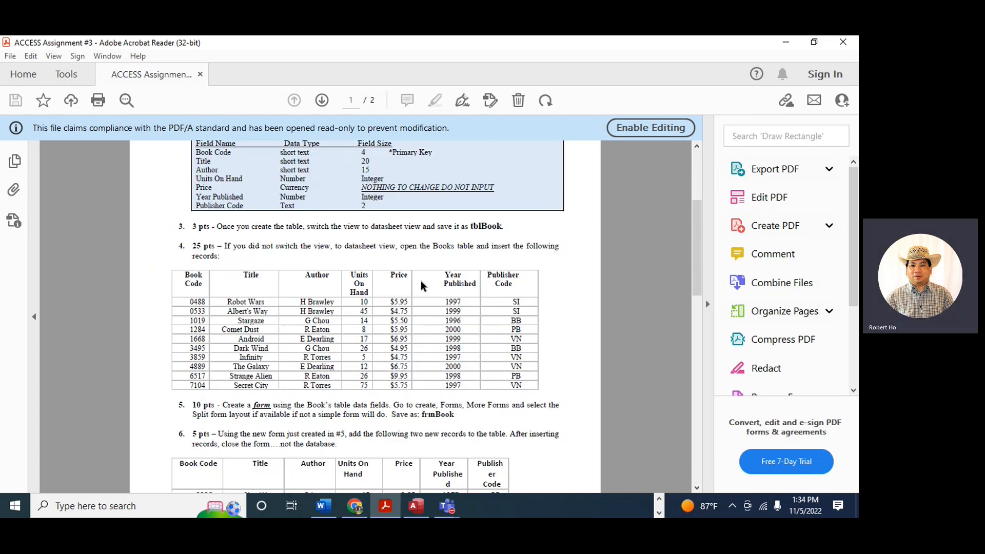
{"action": "scroll", "coordinate": [434, 277], "scroll_direction": "down", "scroll_amount": 5}
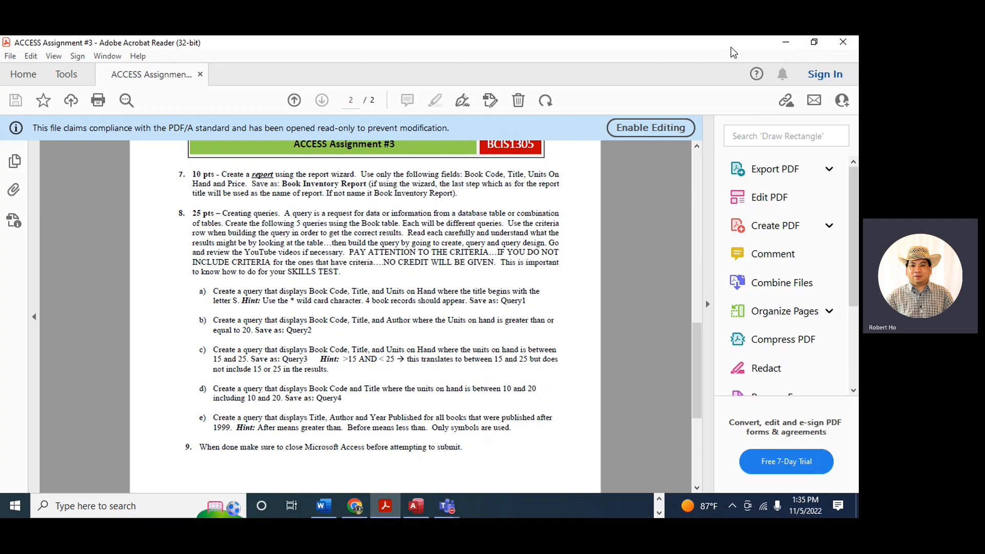
{"action": "left_click", "coordinate": [785, 43]}
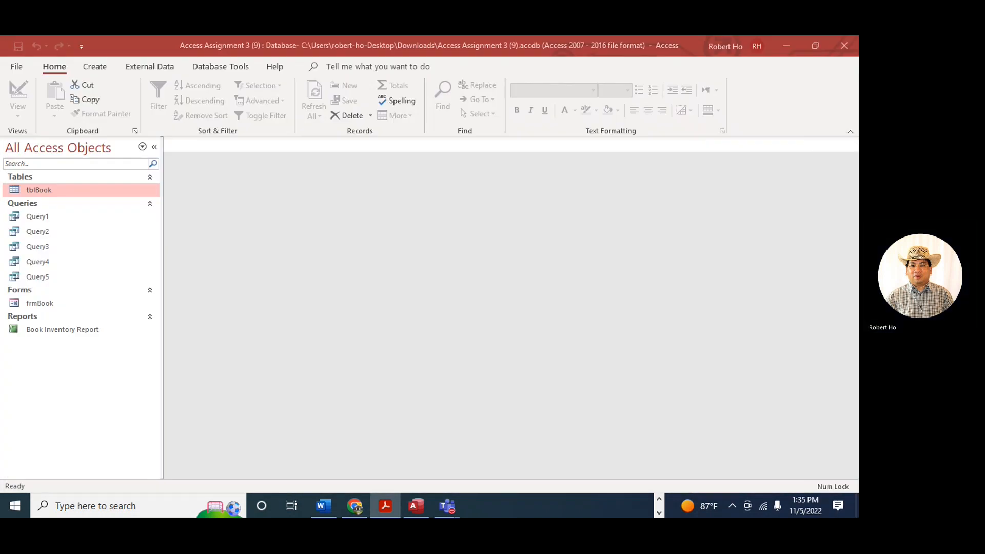
Step: Create a new query in Design View with tblBook as its source table
{"action": "left_click", "coordinate": [95, 67]}
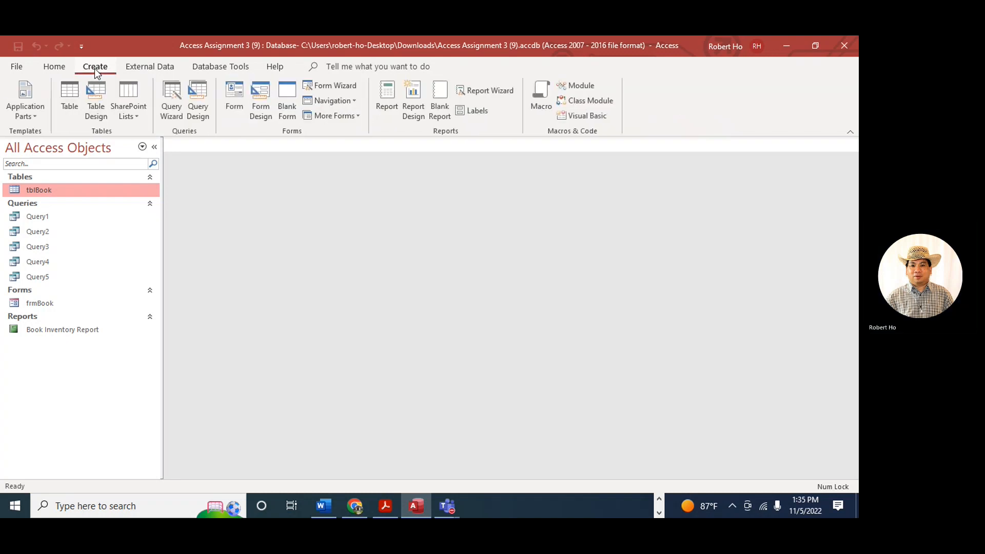
{"action": "left_click", "coordinate": [198, 109]}
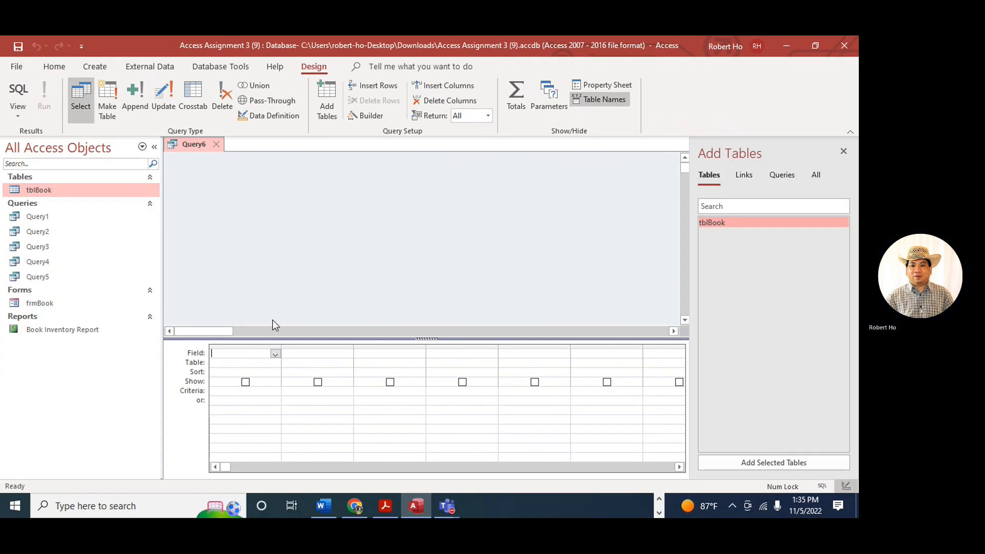
{"action": "double_click", "coordinate": [755, 224]}
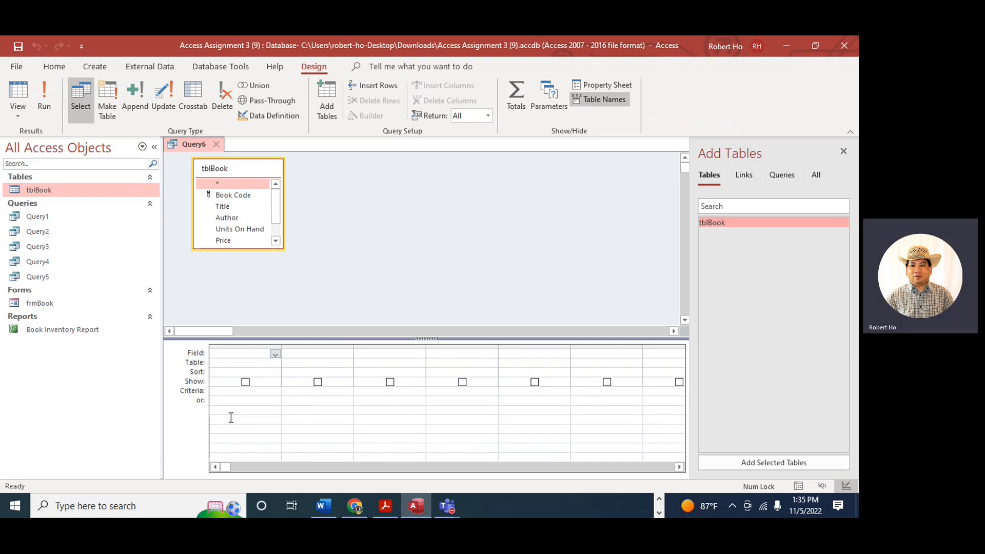
Step: Add the Book Code, Title and Units On Hand fields to the query, enlarging the tblBook field list to show every field
{"action": "double_click", "coordinate": [233, 196]}
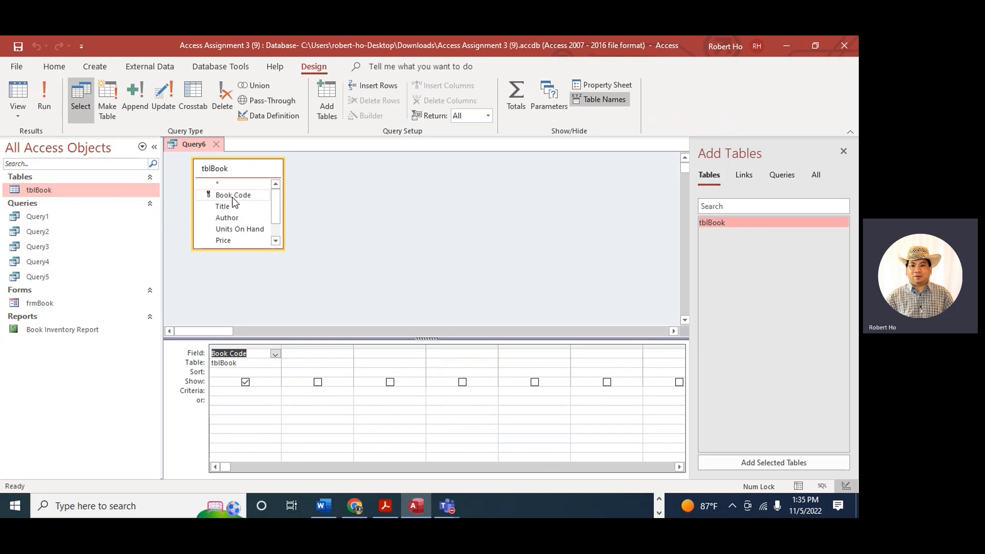
{"action": "left_click_drag", "start_coordinate": [282, 247], "coordinate": [313, 288]}
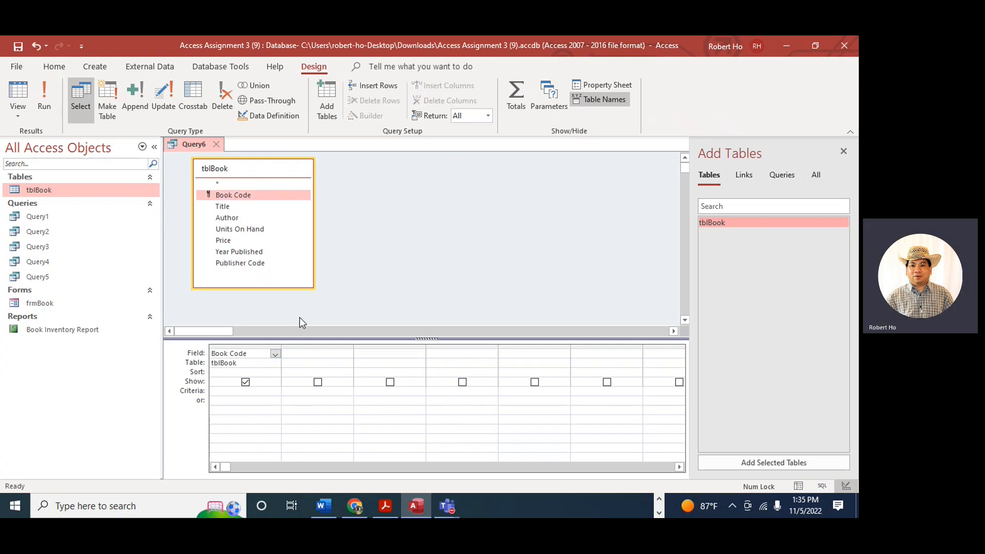
{"action": "double_click", "coordinate": [252, 208]}
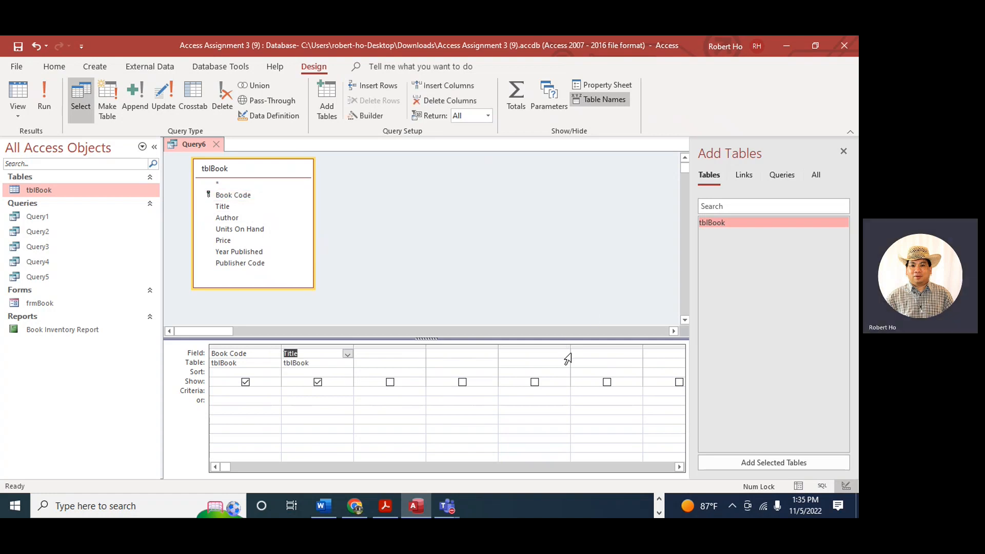
{"action": "double_click", "coordinate": [245, 236]}
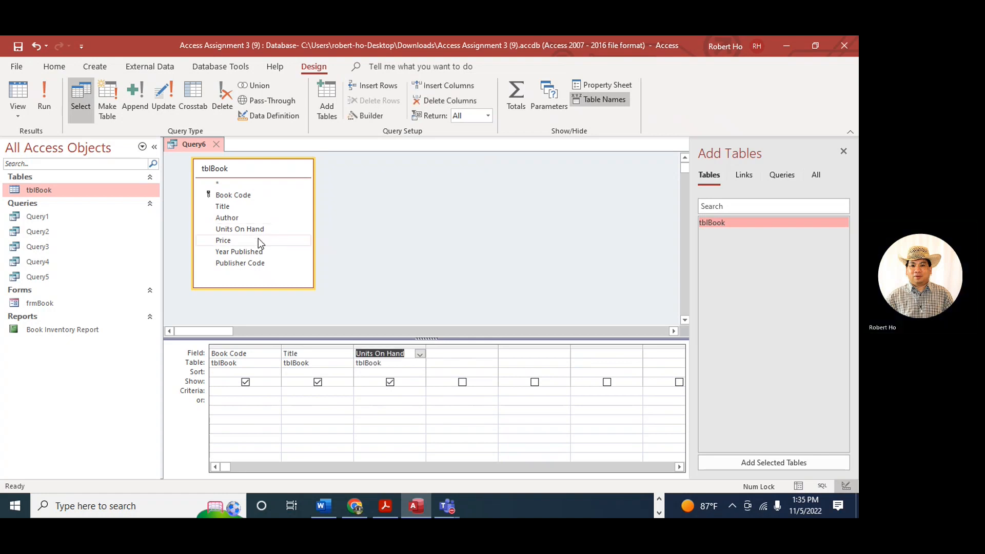
Step: Set the Title criterion to S*, keep Book Code as the first field, and check the design against the assignment PDF
{"action": "left_click", "coordinate": [300, 394]}
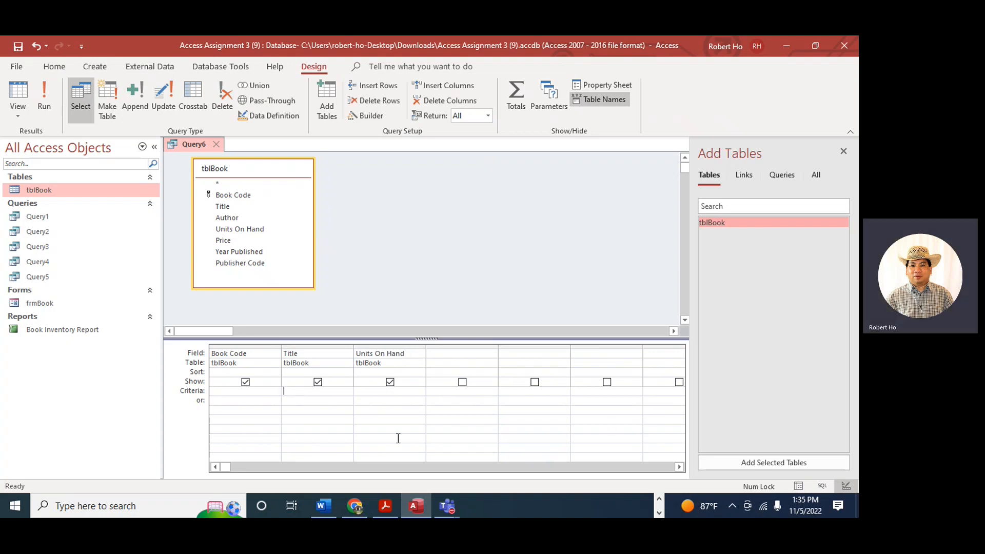
{"action": "type", "text": "S"}
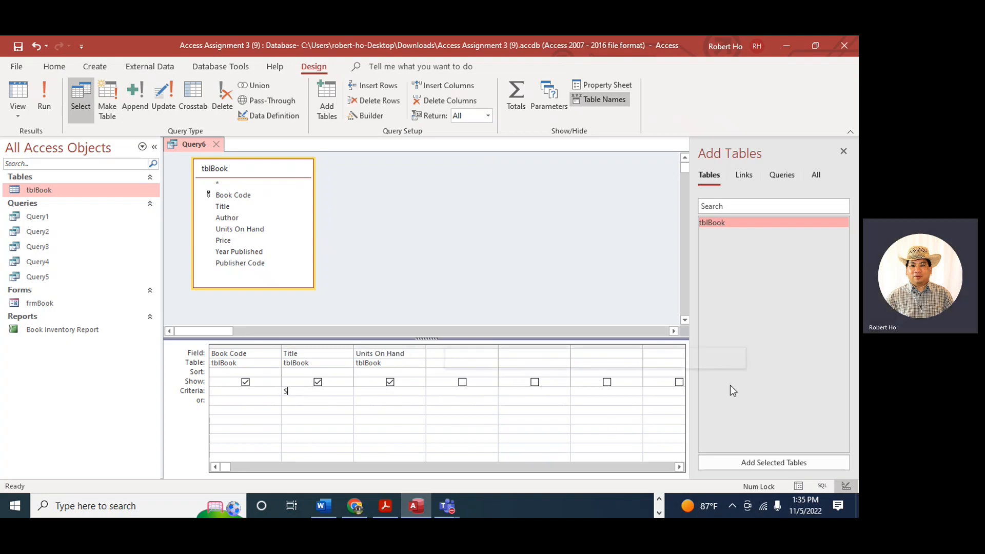
{"action": "type", "text": "*"}
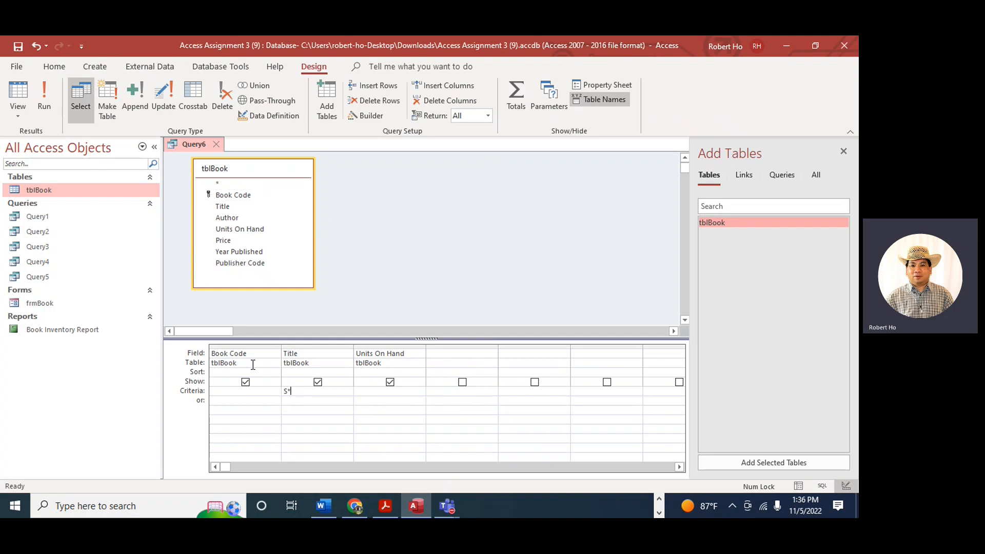
{"action": "left_click", "coordinate": [275, 354]}
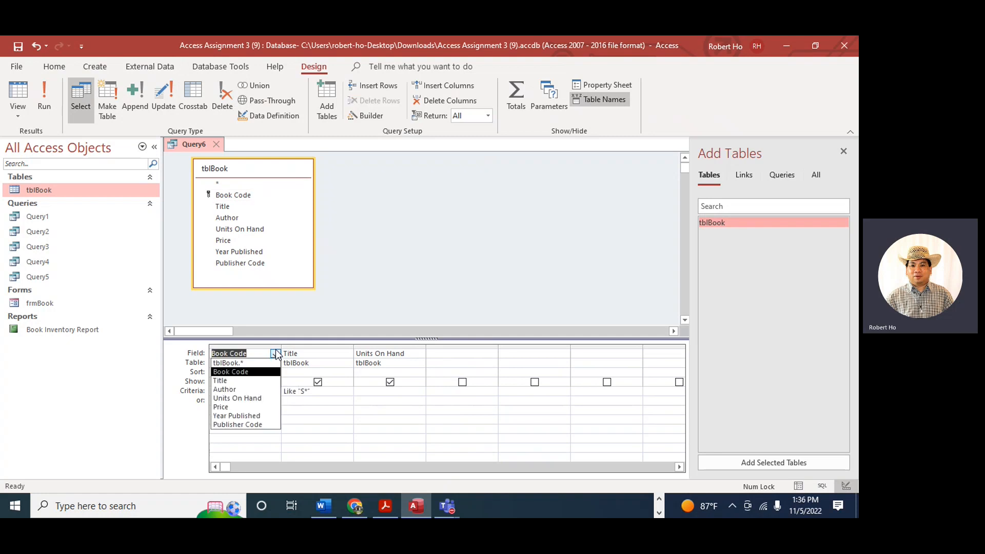
{"action": "left_click", "coordinate": [239, 369]}
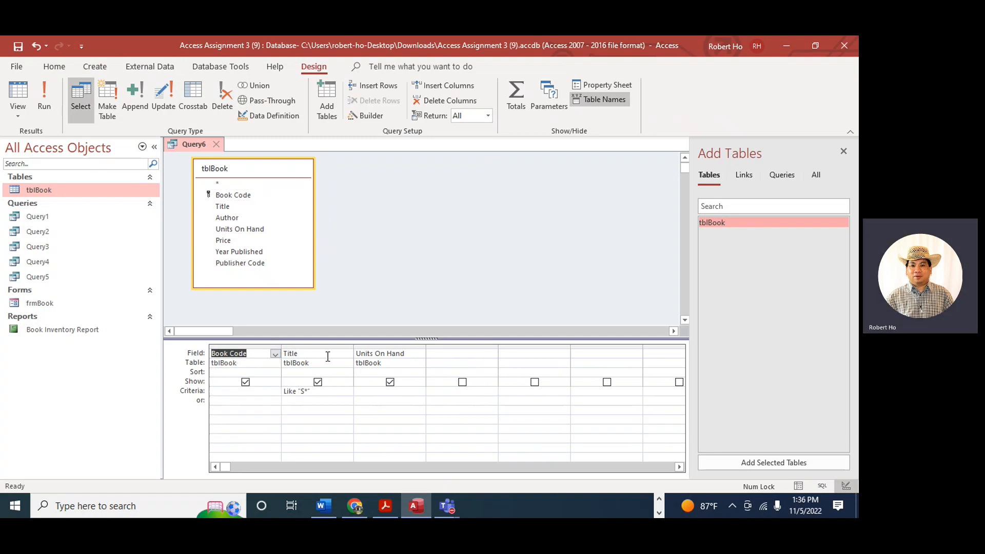
{"action": "key", "text": "alt+Tab"}
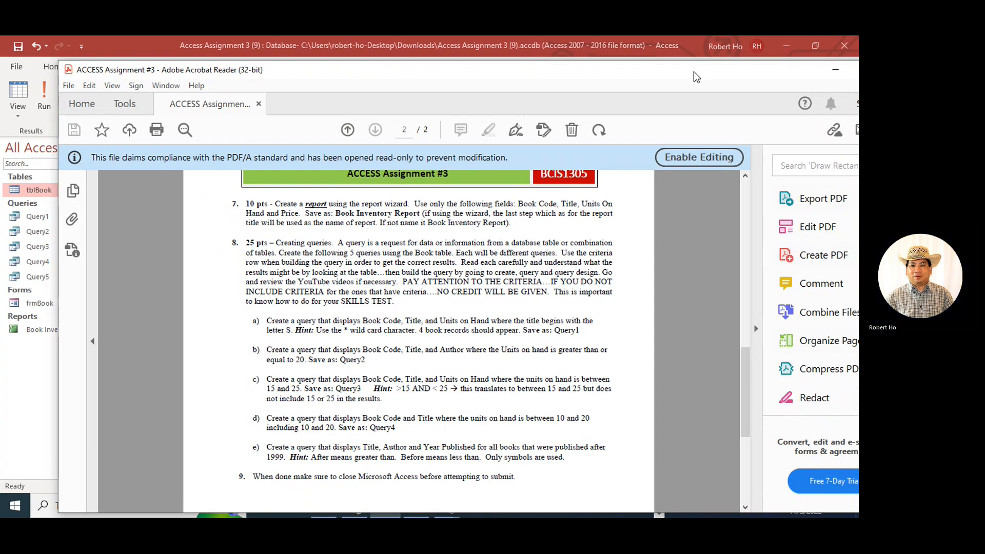
{"action": "left_click", "coordinate": [835, 70]}
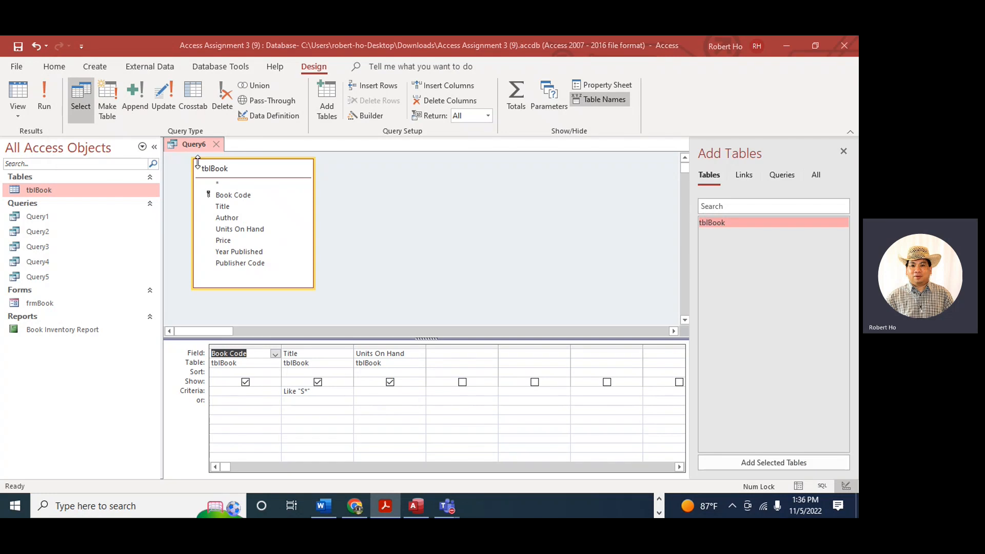
Step: Run the query and widen the Book Code, Title and Units On Hand columns in the results
{"action": "left_click", "coordinate": [44, 100]}
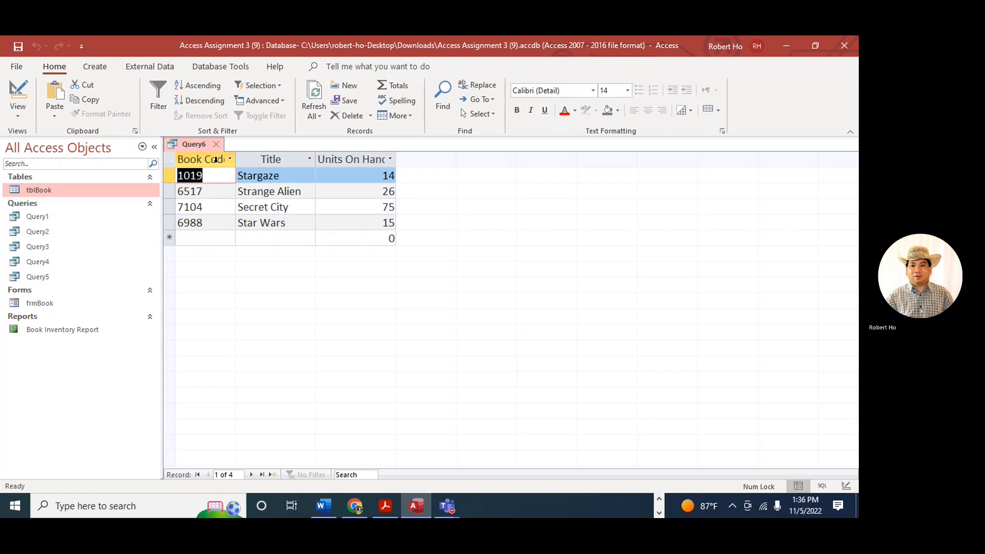
{"action": "left_click_drag", "start_coordinate": [235, 159], "coordinate": [265, 168]}
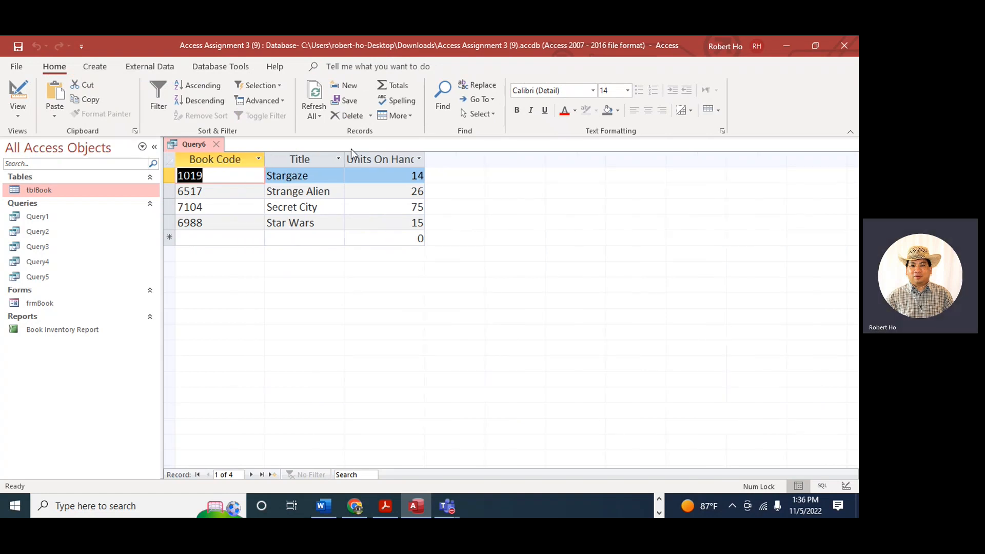
{"action": "left_click_drag", "start_coordinate": [343, 154], "coordinate": [356, 160]}
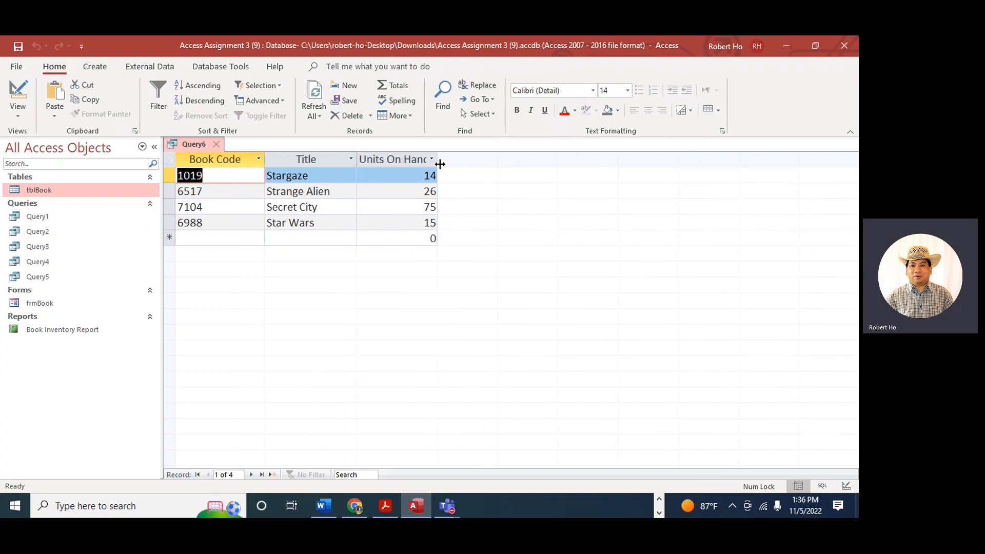
{"action": "left_click_drag", "start_coordinate": [475, 164], "coordinate": [483, 164]}
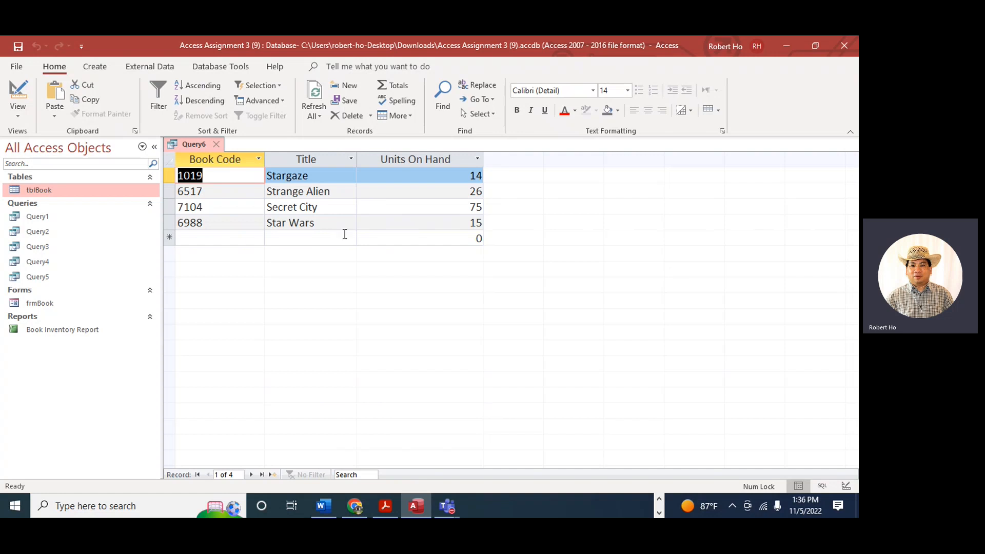
Step: Return to the query's Design View to review its fields and criterion, and run the query again
{"action": "left_click", "coordinate": [17, 117]}
{"action": "left_click", "coordinate": [60, 204]}
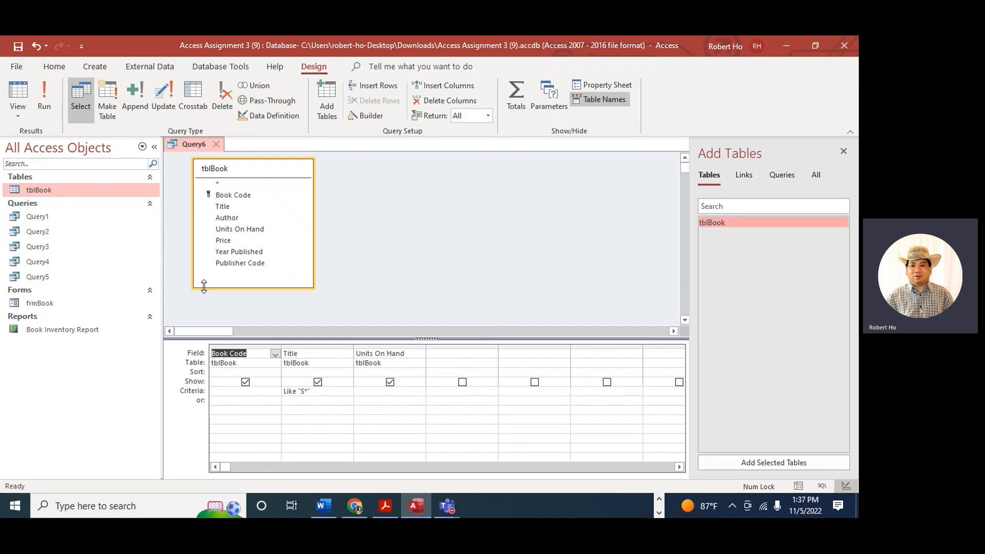
{"action": "left_click", "coordinate": [51, 96]}
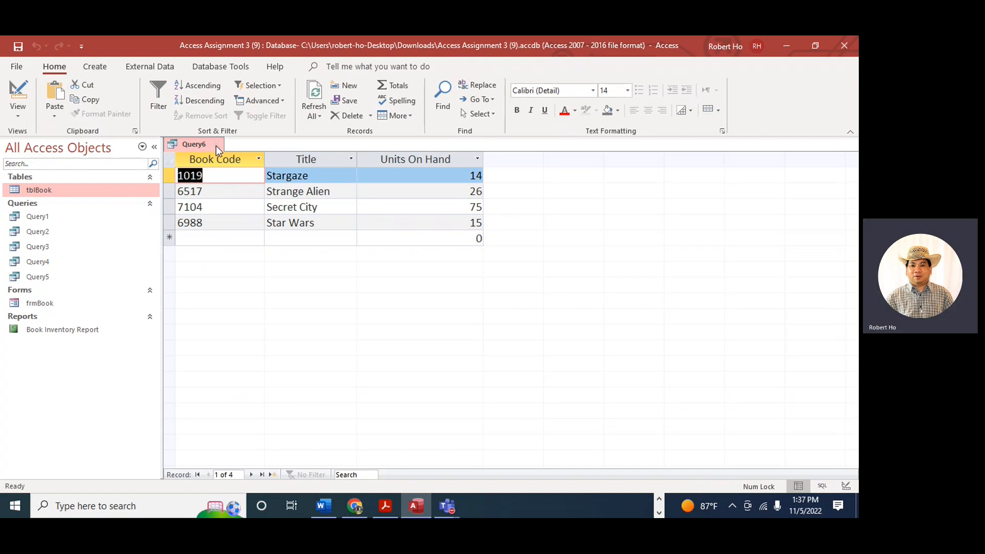
Step: Save the current query object under the name Query 1b
{"action": "left_click", "coordinate": [22, 65]}
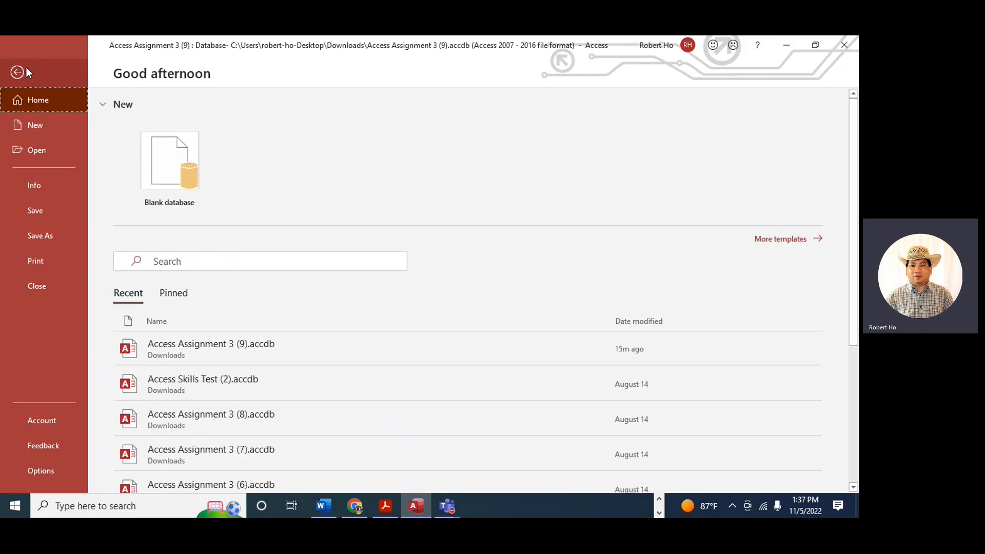
{"action": "left_click", "coordinate": [47, 232]}
{"action": "left_click", "coordinate": [176, 193]}
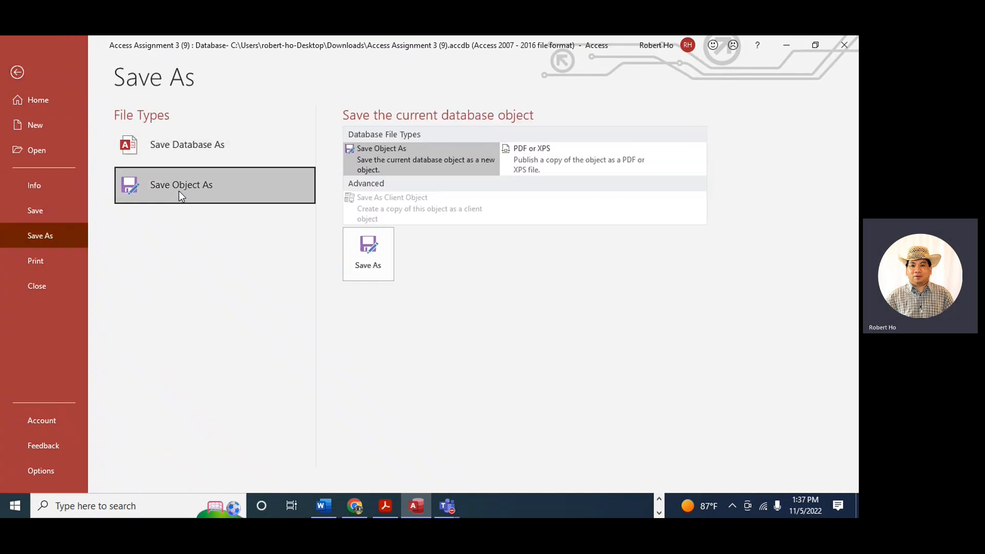
{"action": "left_click", "coordinate": [374, 256]}
{"action": "left_click", "coordinate": [405, 190]}
{"action": "key", "text": "BackSpace"}
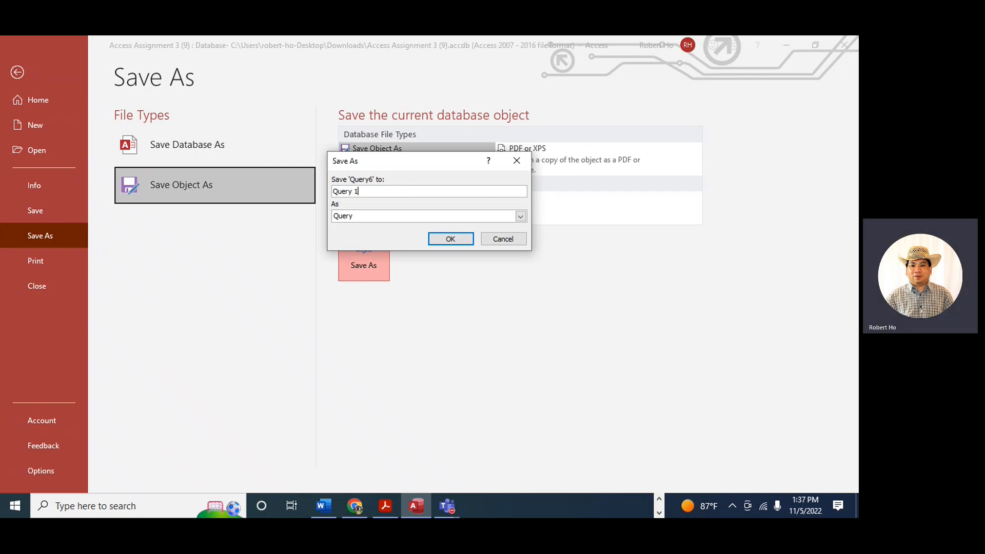
{"action": "type", "text": "1b"}
{"action": "left_click", "coordinate": [454, 243]}
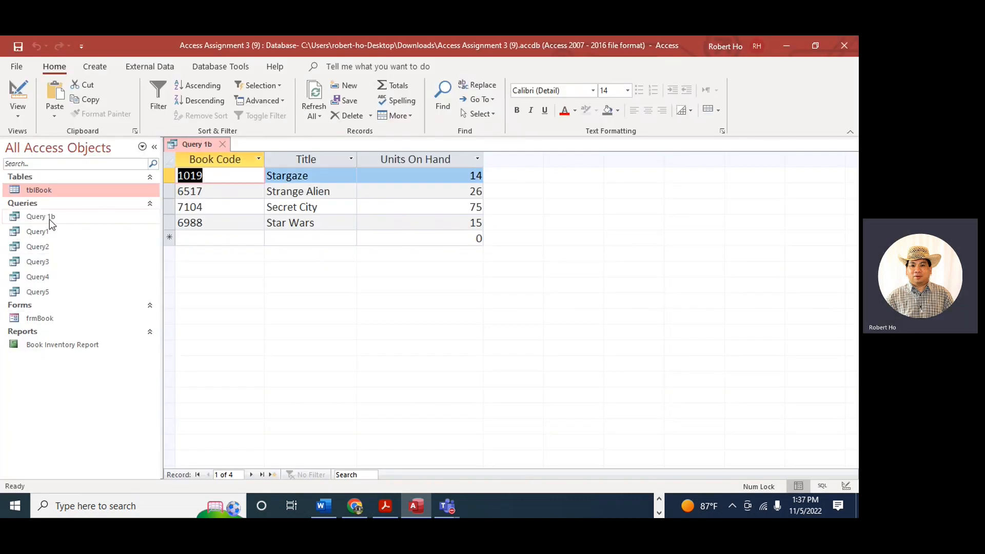
Step: Close Query 1b, reopen it from the query list to check its results, and close it again
{"action": "left_click", "coordinate": [224, 144]}
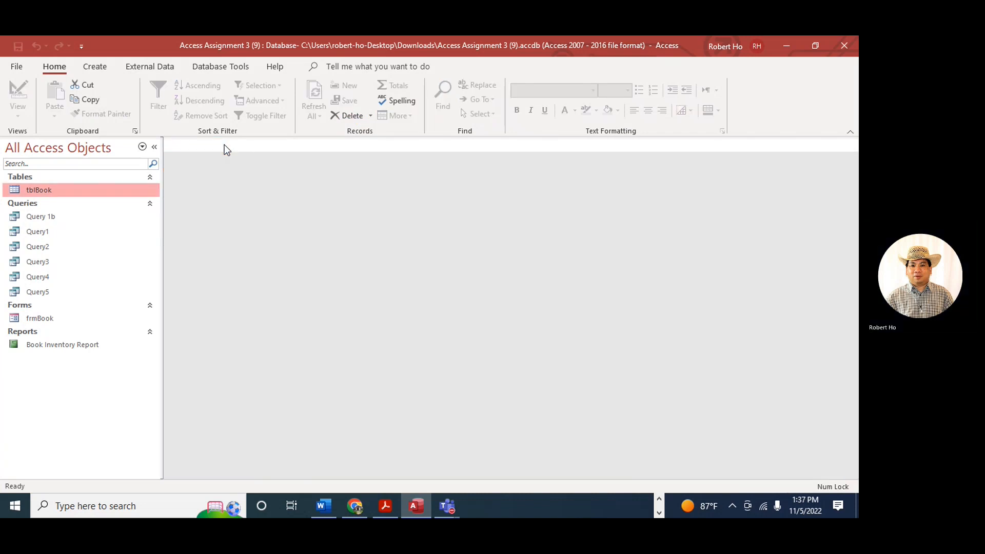
{"action": "double_click", "coordinate": [51, 217]}
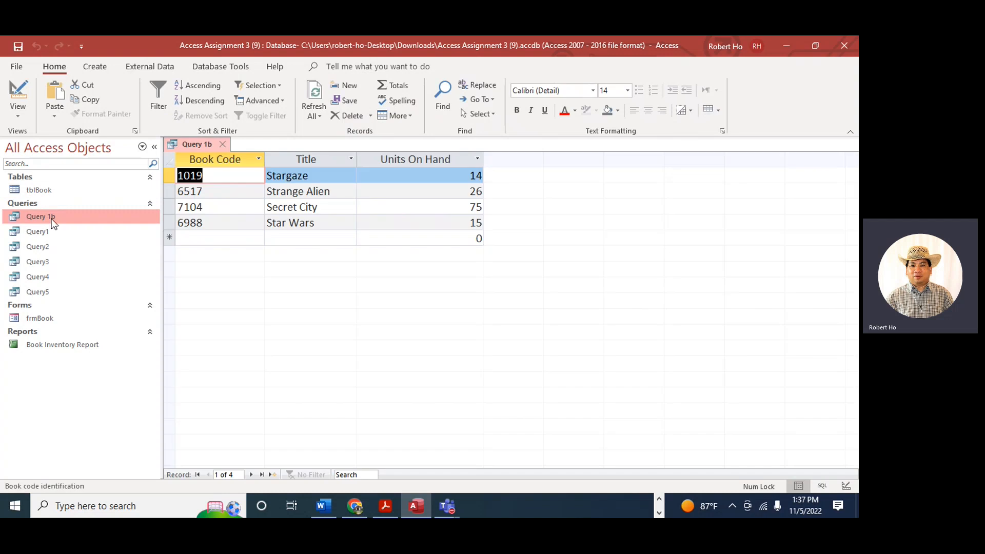
{"action": "left_click", "coordinate": [222, 145]}
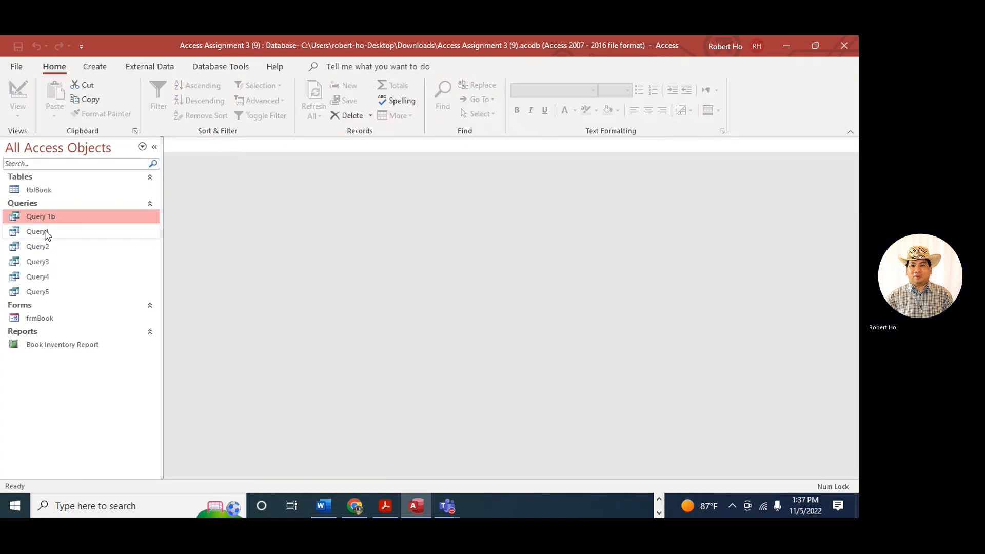
Step: Open Query1 to check its results and close it again
{"action": "double_click", "coordinate": [41, 235]}
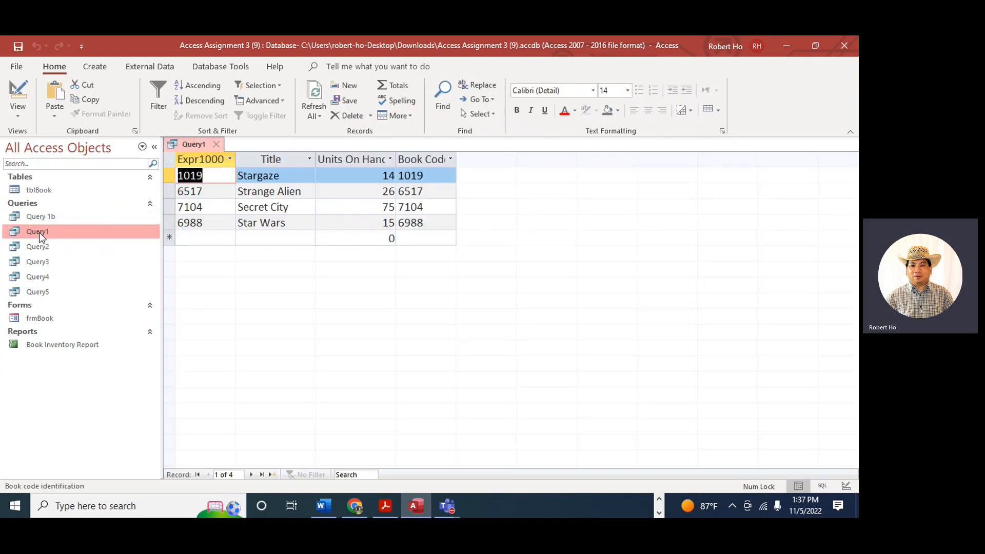
{"action": "left_click", "coordinate": [217, 143]}
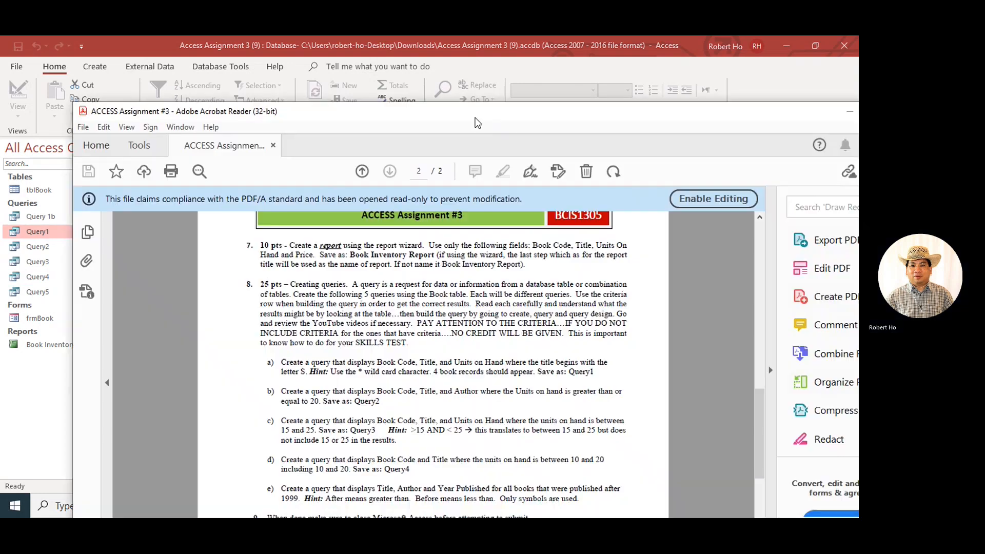
Step: Switch to Acrobat Reader to read the query instructions under item 8, and check the tblBook records in Access
{"action": "left_click_drag", "start_coordinate": [476, 118], "coordinate": [447, 74]}
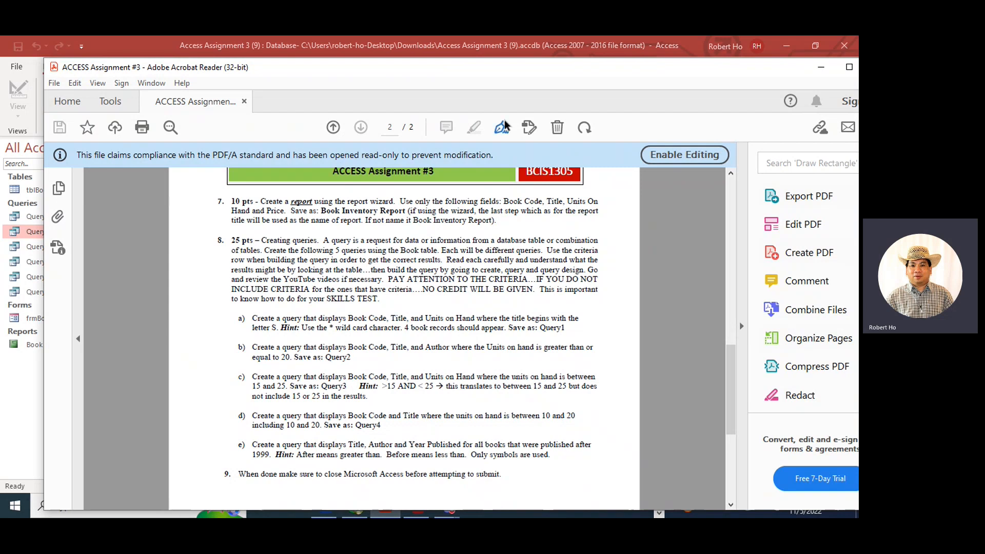
{"action": "left_click", "coordinate": [820, 67]}
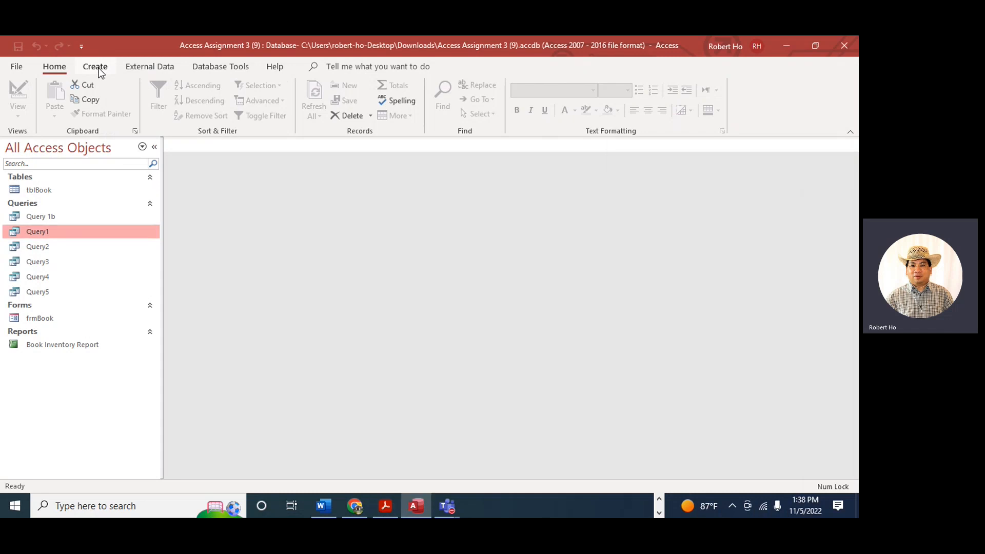
{"action": "double_click", "coordinate": [43, 192]}
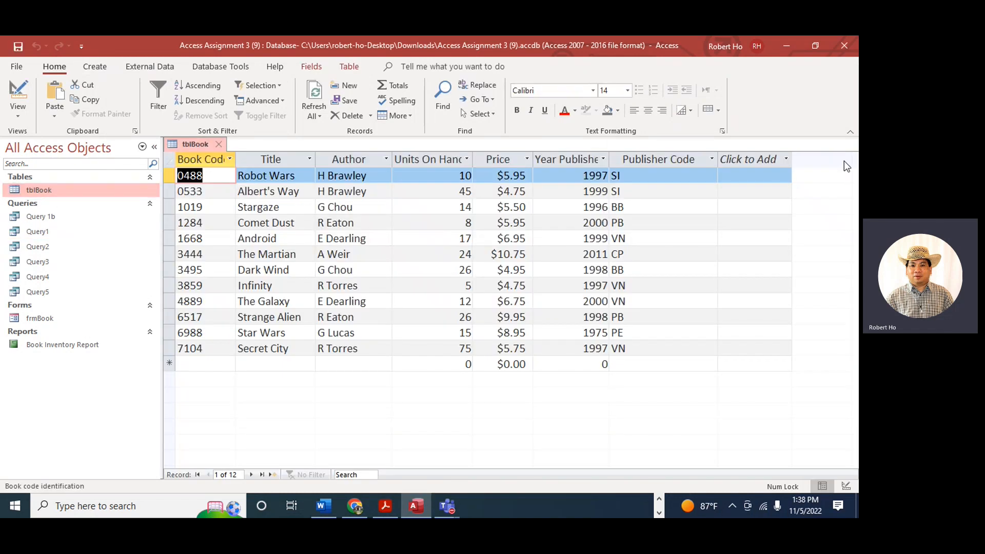
{"action": "left_click", "coordinate": [222, 145]}
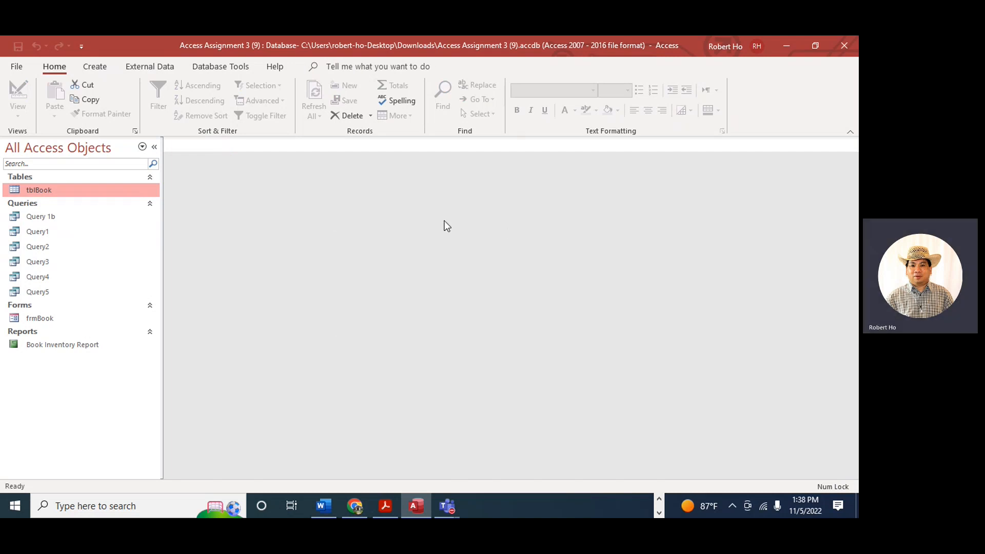
Step: Create a query design from tblBook with the Book Code, Title, Author and Units On Hand fields, and enlarge the table's field list
{"action": "left_click", "coordinate": [97, 67]}
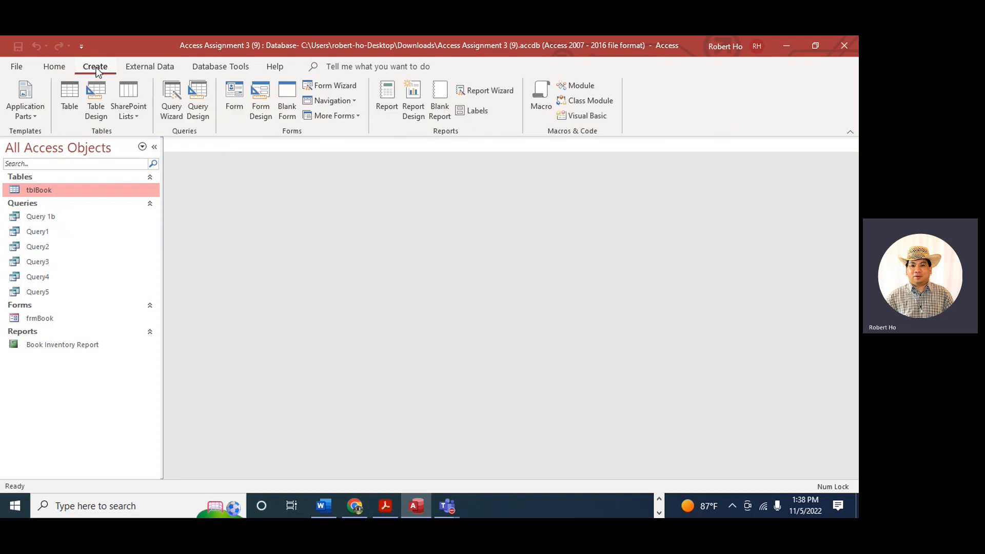
{"action": "left_click", "coordinate": [197, 112]}
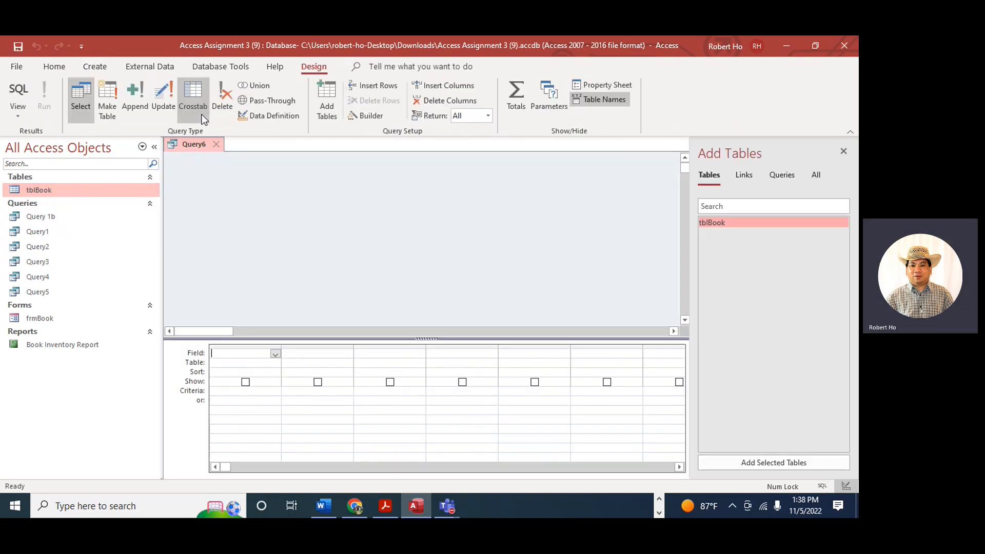
{"action": "double_click", "coordinate": [769, 223]}
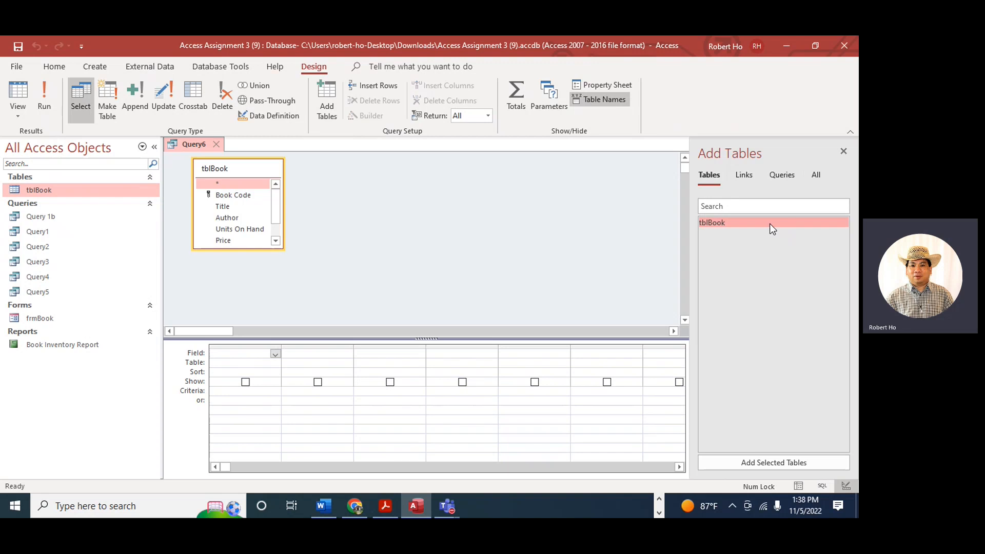
{"action": "double_click", "coordinate": [237, 198]}
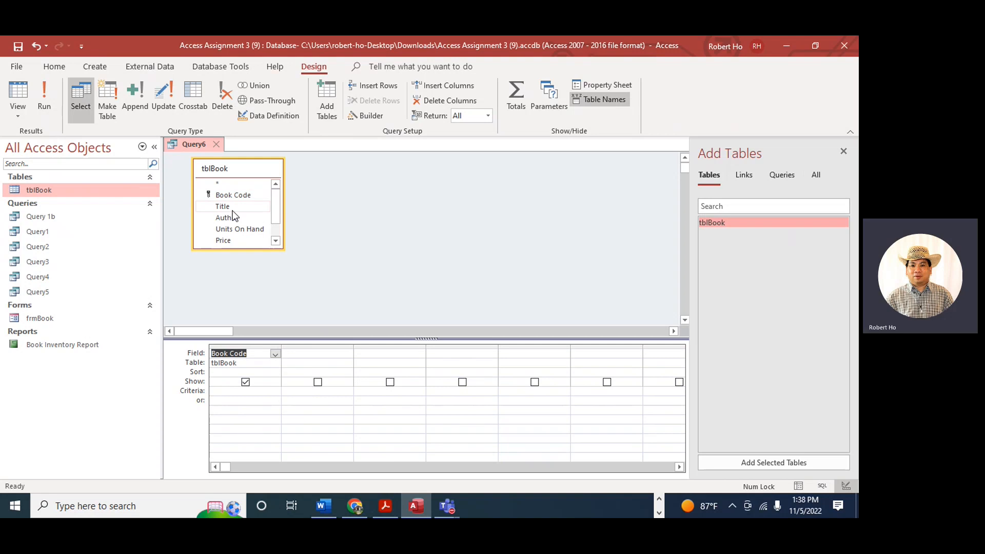
{"action": "double_click", "coordinate": [239, 205]}
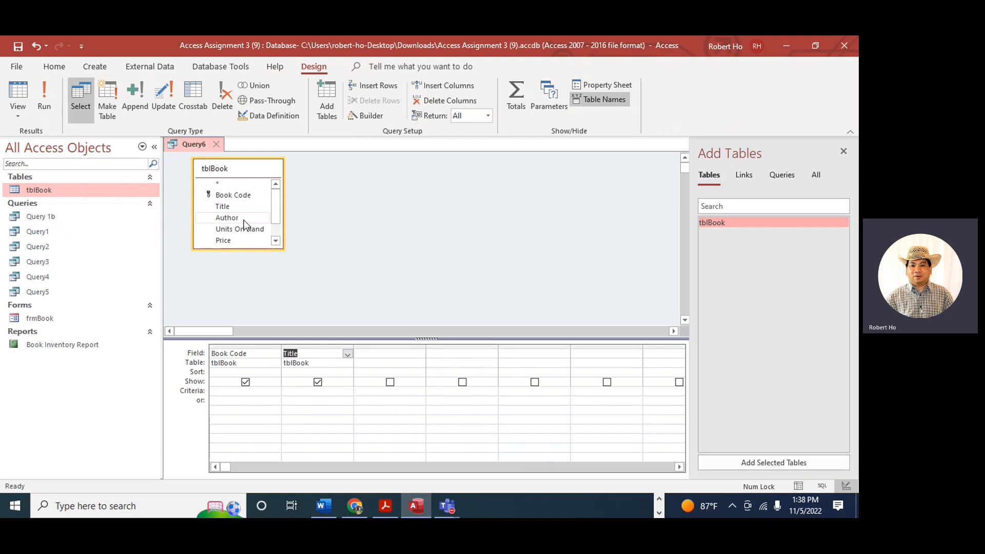
{"action": "double_click", "coordinate": [244, 218]}
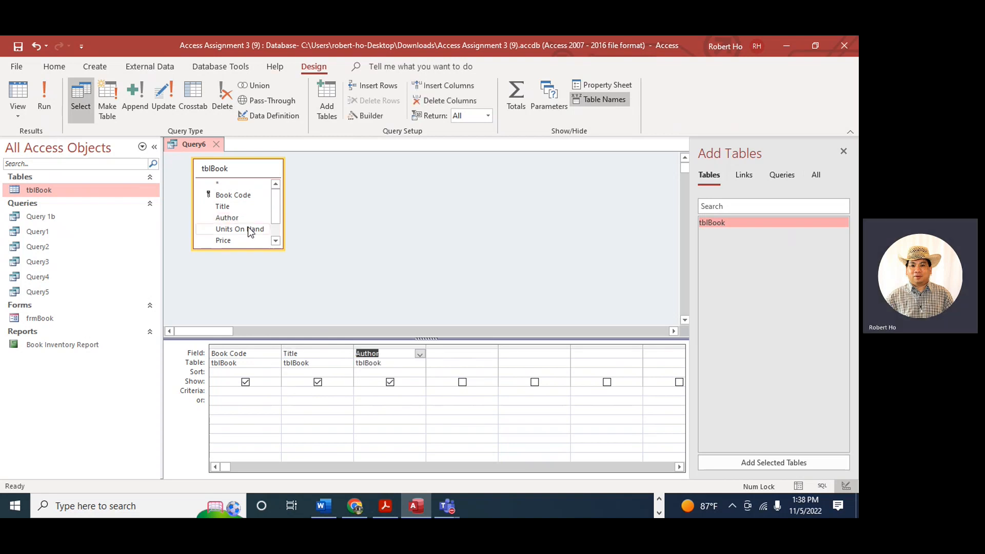
{"action": "double_click", "coordinate": [253, 231]}
{"action": "left_click_drag", "start_coordinate": [284, 250], "coordinate": [319, 301]}
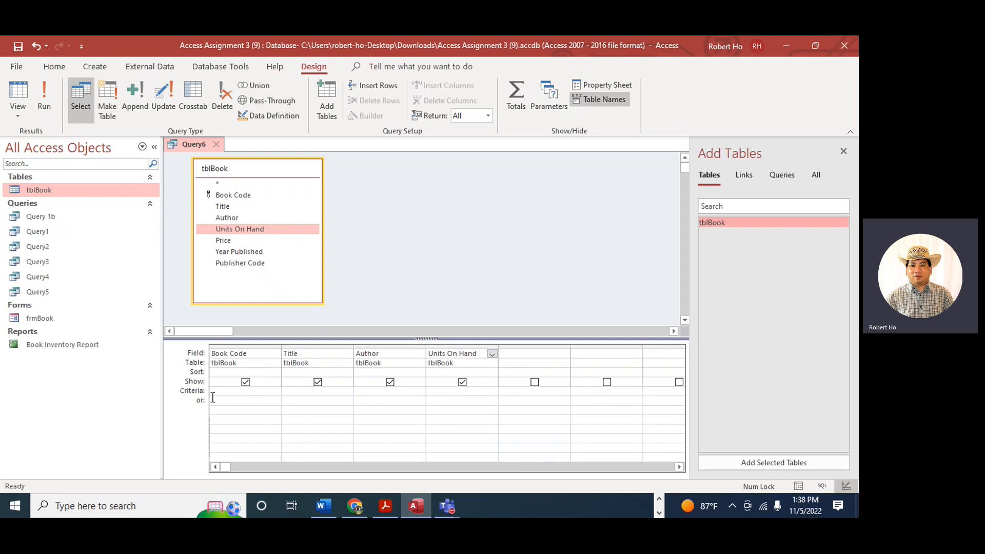
Step: Set the Units On Hand criterion to >=20 and compare it with instruction b in the assignment PDF
{"action": "left_click", "coordinate": [440, 396]}
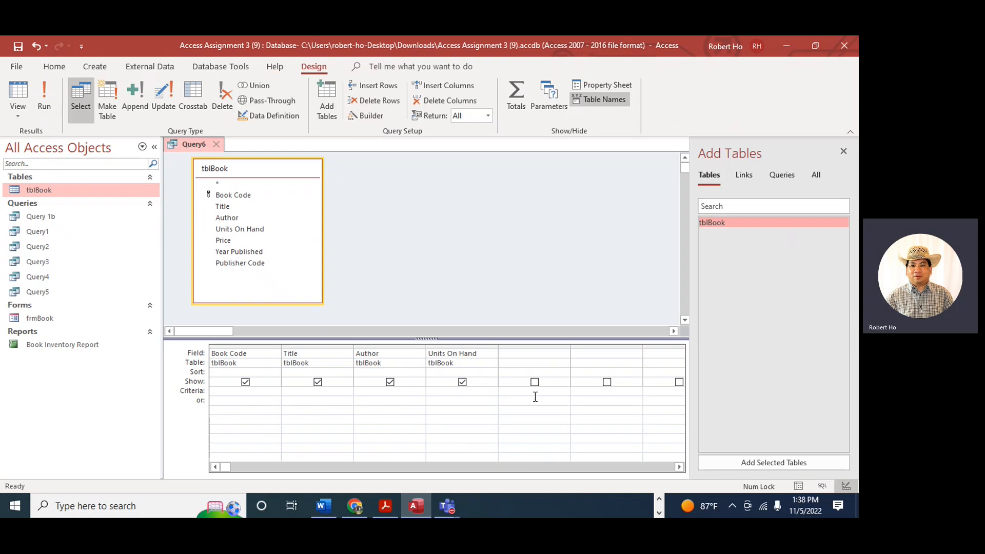
{"action": "type", "text": ">=20"}
{"action": "left_click_drag", "start_coordinate": [858, 105], "coordinate": [389, 69]}
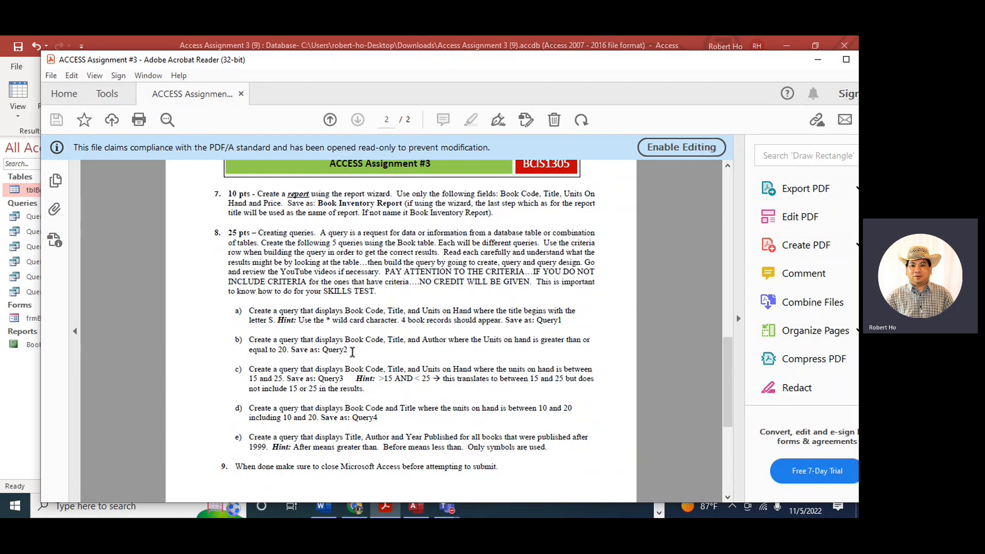
{"action": "left_click_drag", "start_coordinate": [697, 63], "coordinate": [858, 77]}
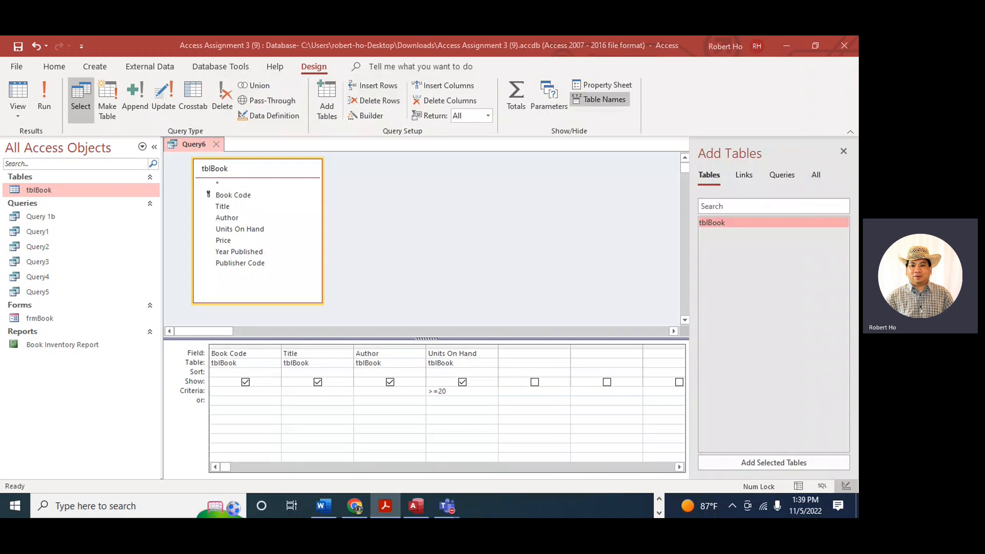
Step: Run the query and resize the Book Code, Title, Author and Units On Hand columns in the results
{"action": "left_click", "coordinate": [46, 96]}
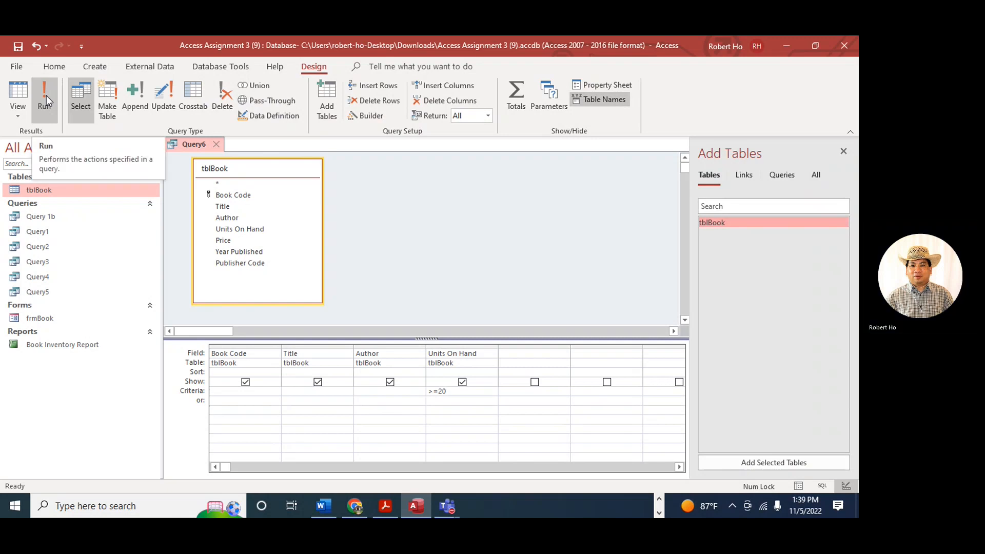
{"action": "left_click", "coordinate": [46, 96]}
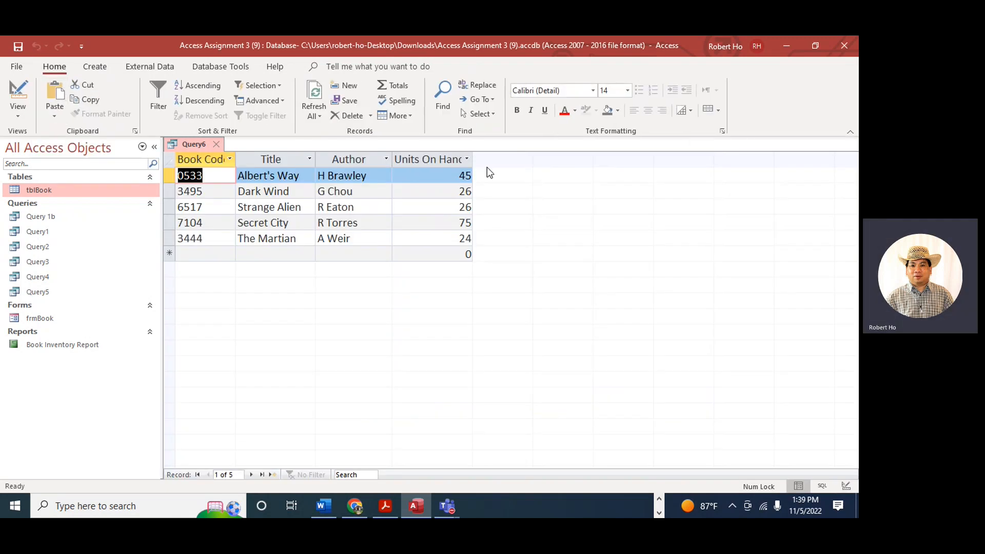
{"action": "double_click", "coordinate": [476, 157]}
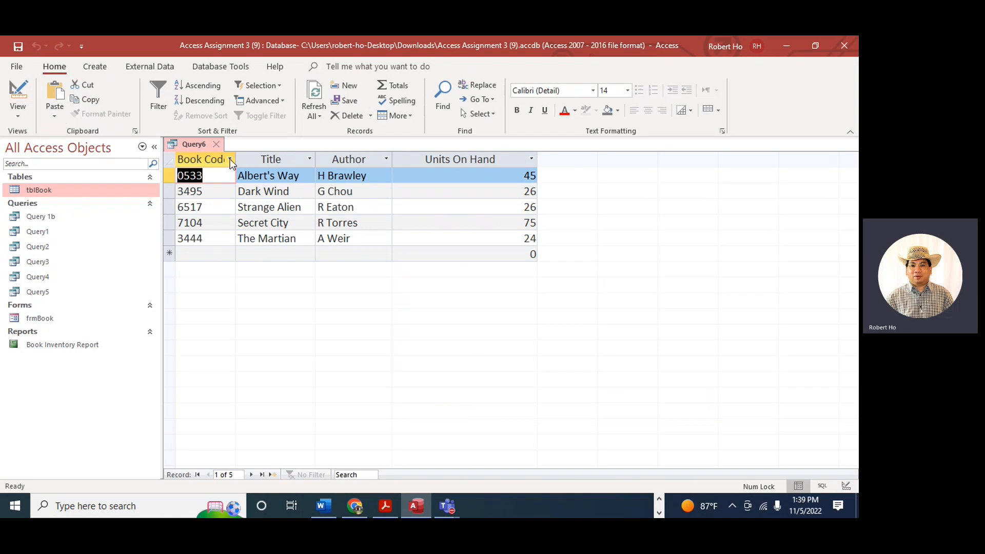
{"action": "left_click_drag", "start_coordinate": [238, 157], "coordinate": [260, 158]}
{"action": "left_click_drag", "start_coordinate": [341, 159], "coordinate": [350, 159]}
{"action": "left_click_drag", "start_coordinate": [427, 157], "coordinate": [430, 158]}
{"action": "left_click_drag", "start_coordinate": [575, 159], "coordinate": [531, 160]}
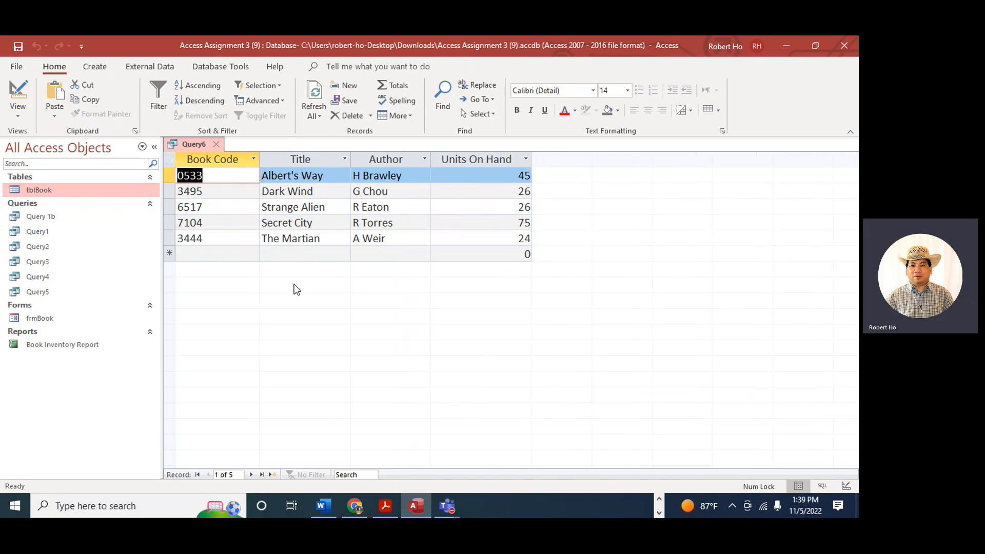
Step: Show the Save Object As option for the query, back out of it, and close the query without saving
{"action": "left_click", "coordinate": [17, 66]}
{"action": "left_click", "coordinate": [52, 236]}
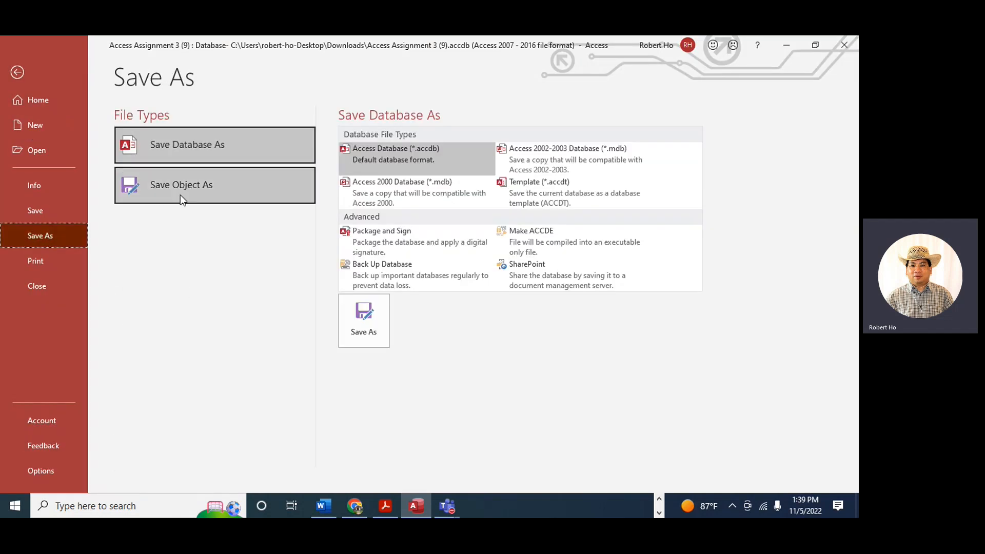
{"action": "left_click", "coordinate": [191, 184]}
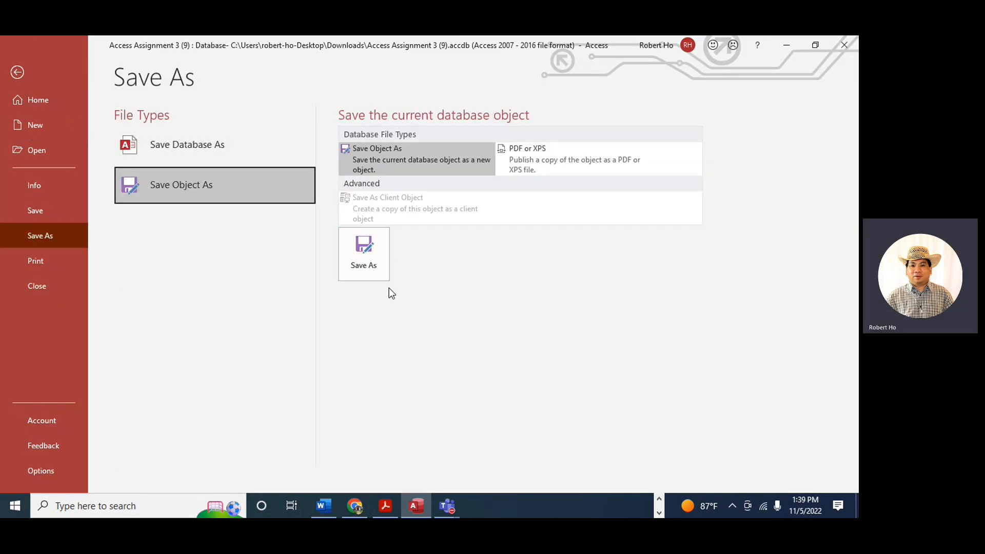
{"action": "left_click", "coordinate": [18, 71]}
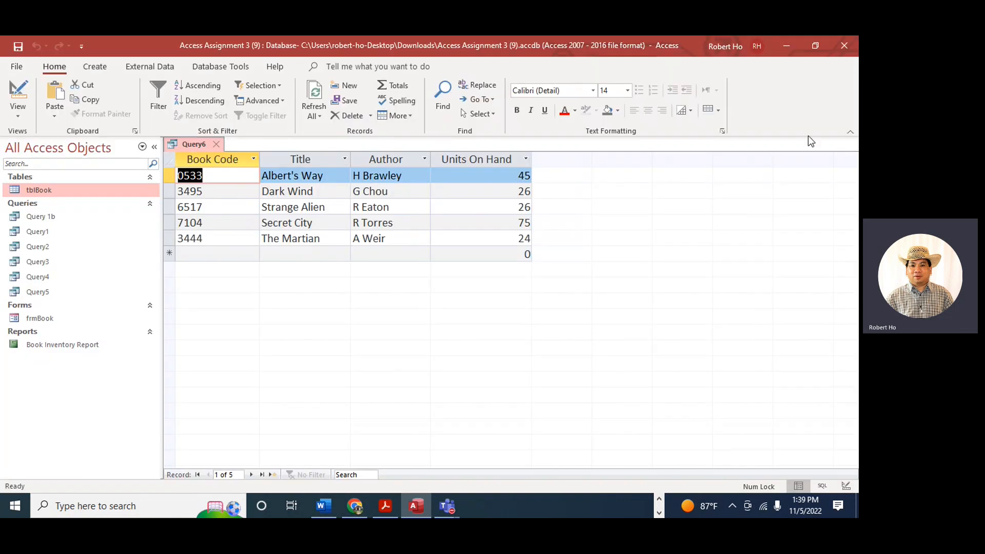
{"action": "left_click", "coordinate": [217, 144]}
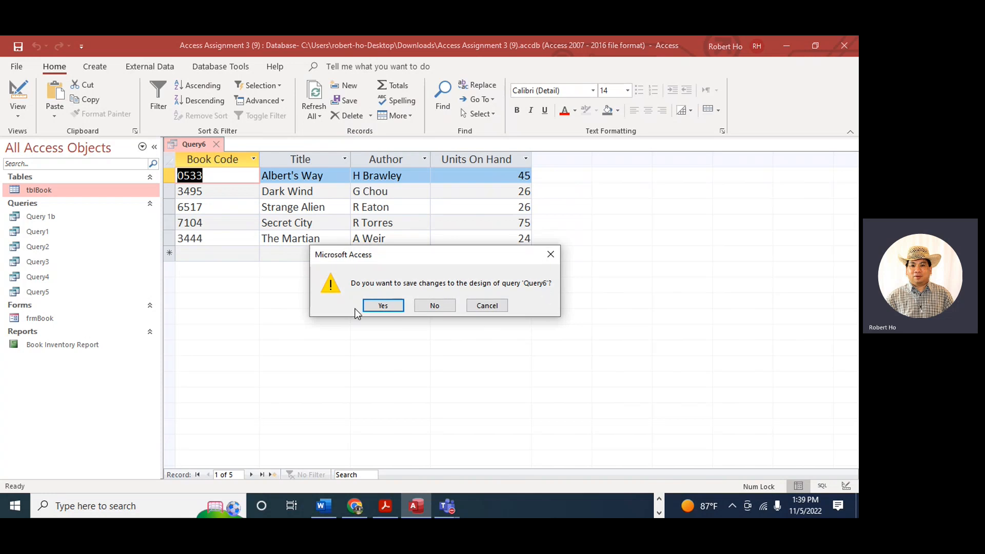
{"action": "left_click", "coordinate": [434, 306]}
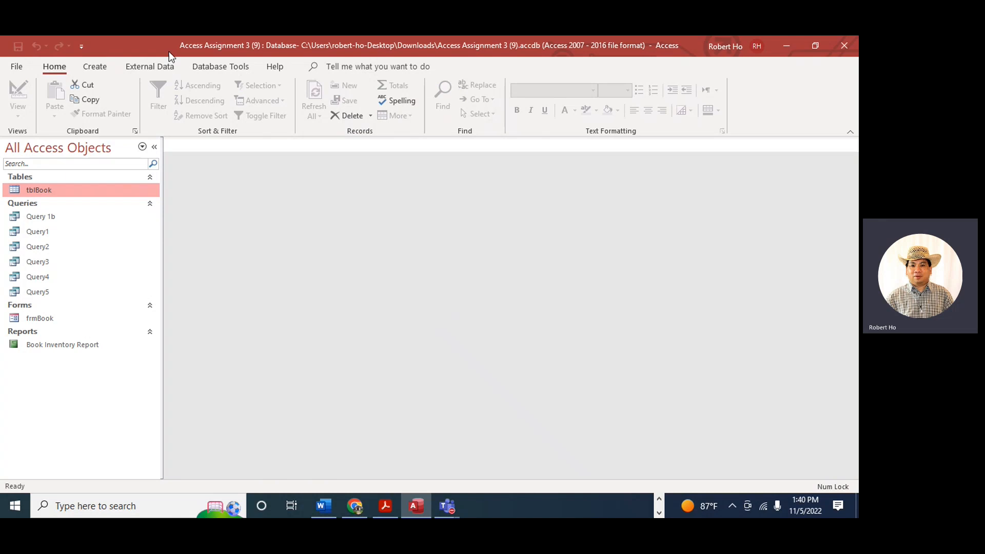
{"action": "left_click", "coordinate": [94, 67]}
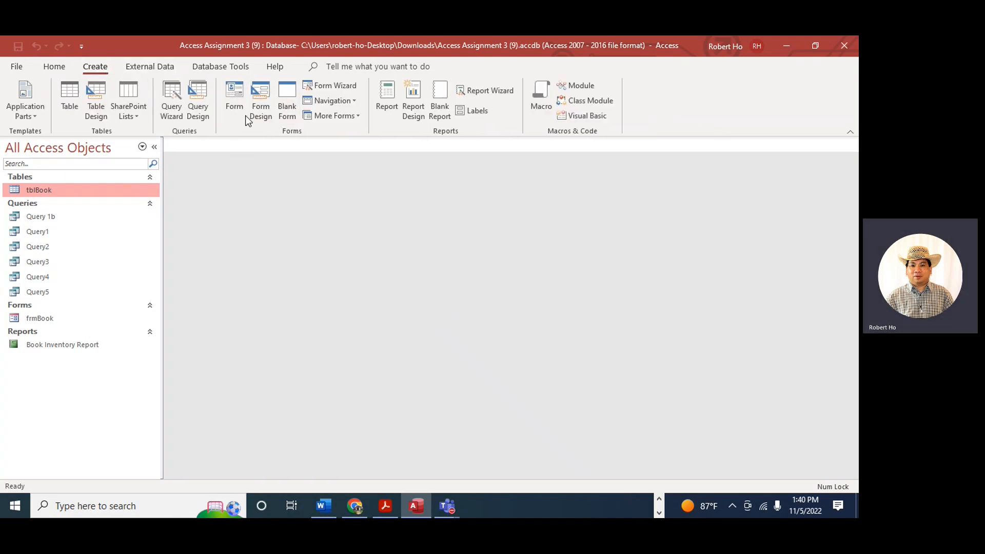
{"action": "left_click", "coordinate": [203, 103]}
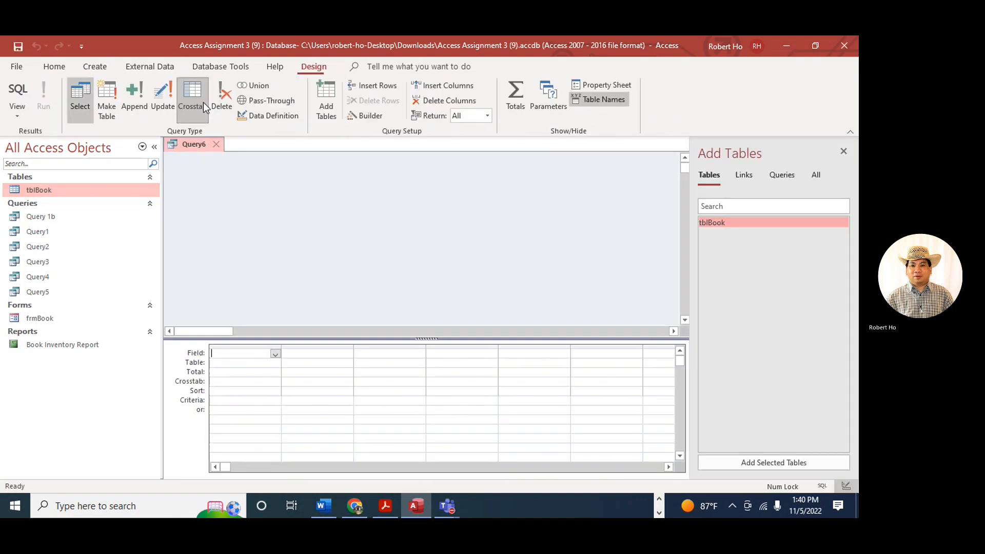
{"action": "double_click", "coordinate": [713, 223]}
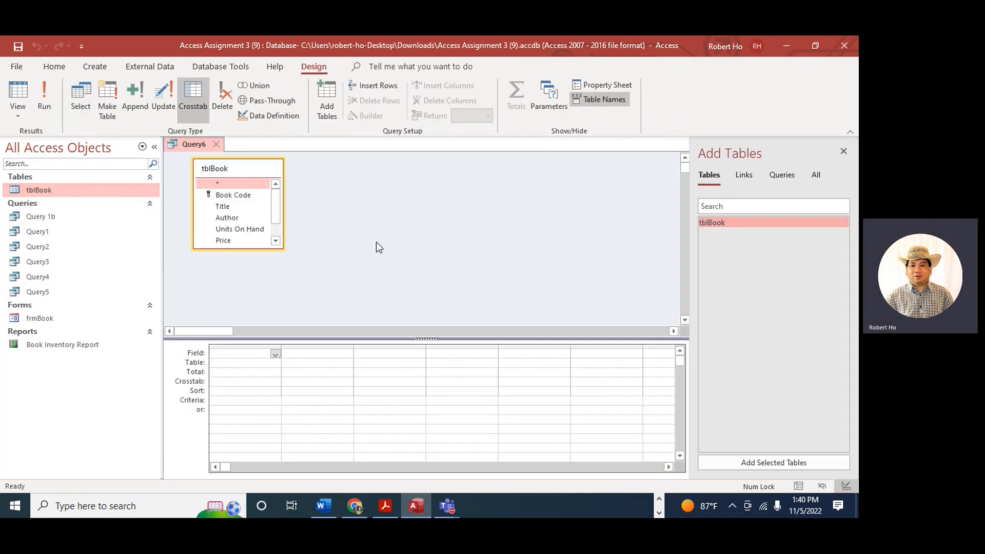
{"action": "double_click", "coordinate": [251, 196]}
{"action": "double_click", "coordinate": [236, 205]}
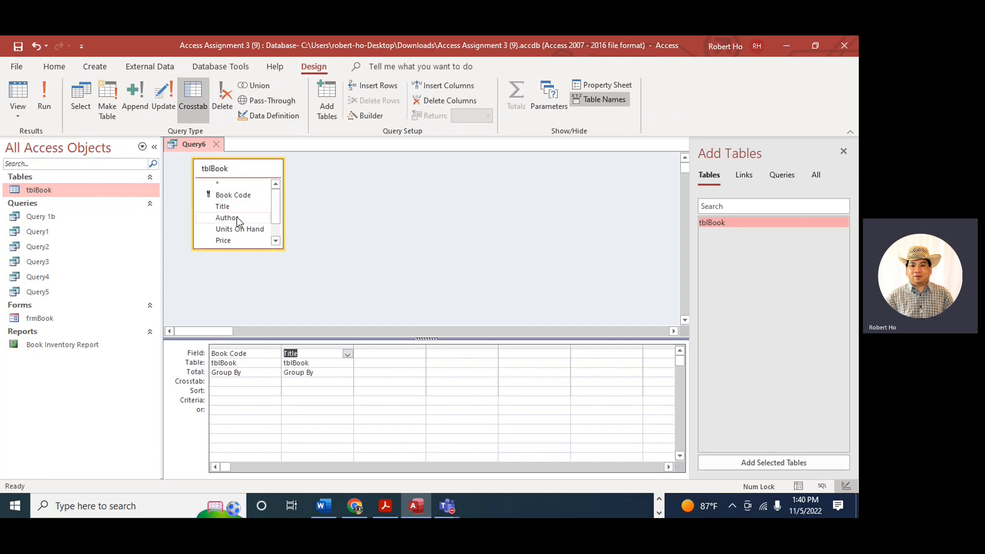
{"action": "double_click", "coordinate": [236, 218]}
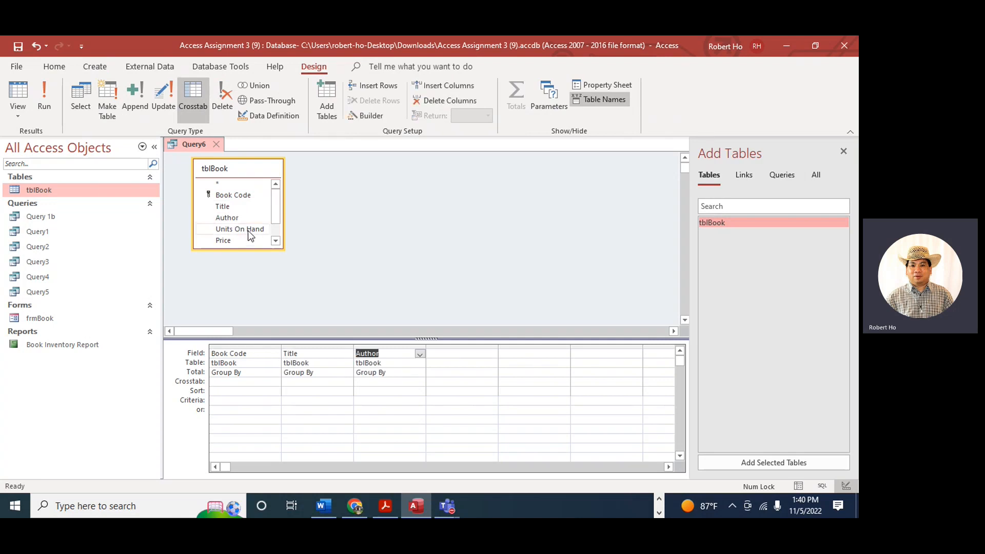
{"action": "double_click", "coordinate": [248, 230]}
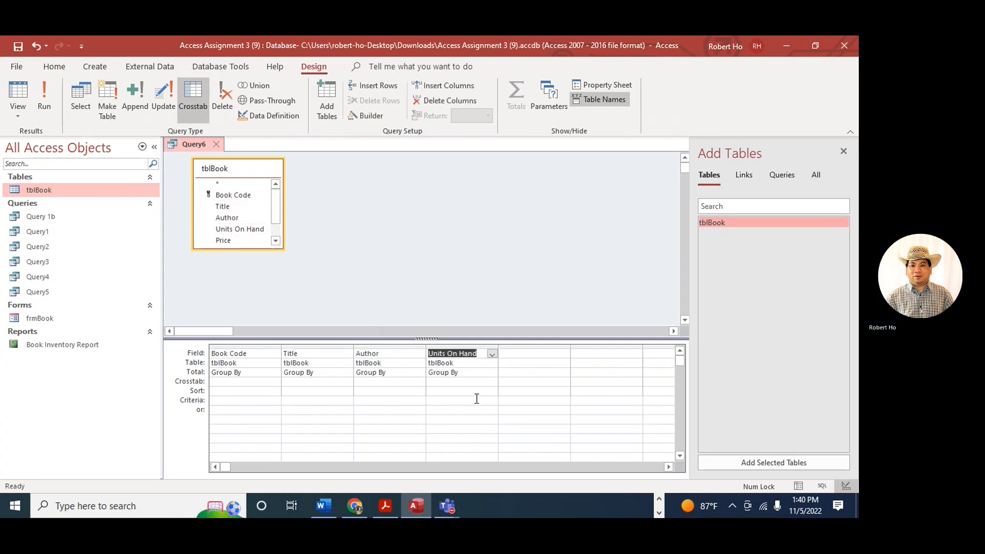
{"action": "left_click", "coordinate": [448, 381]}
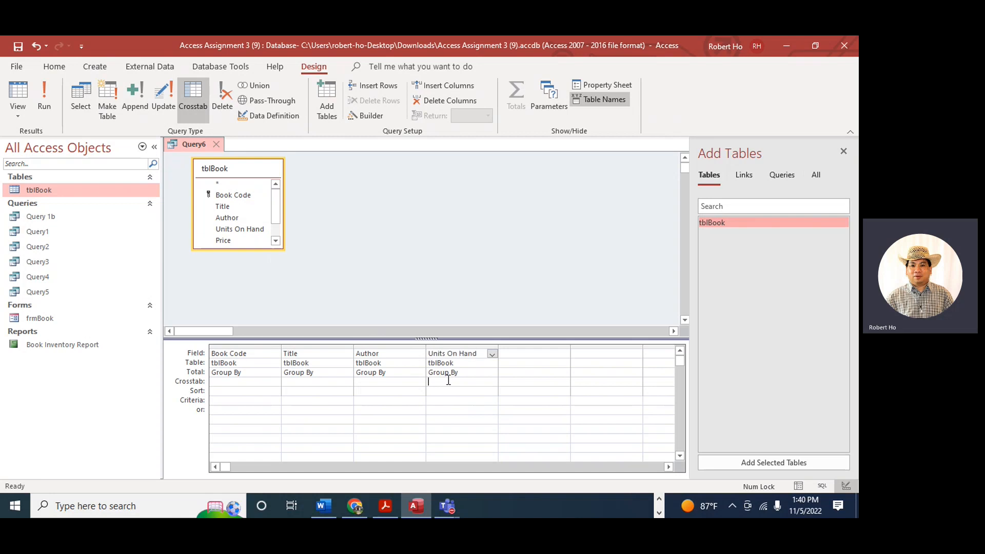
{"action": "left_click", "coordinate": [844, 151]}
{"action": "left_click", "coordinate": [219, 144]}
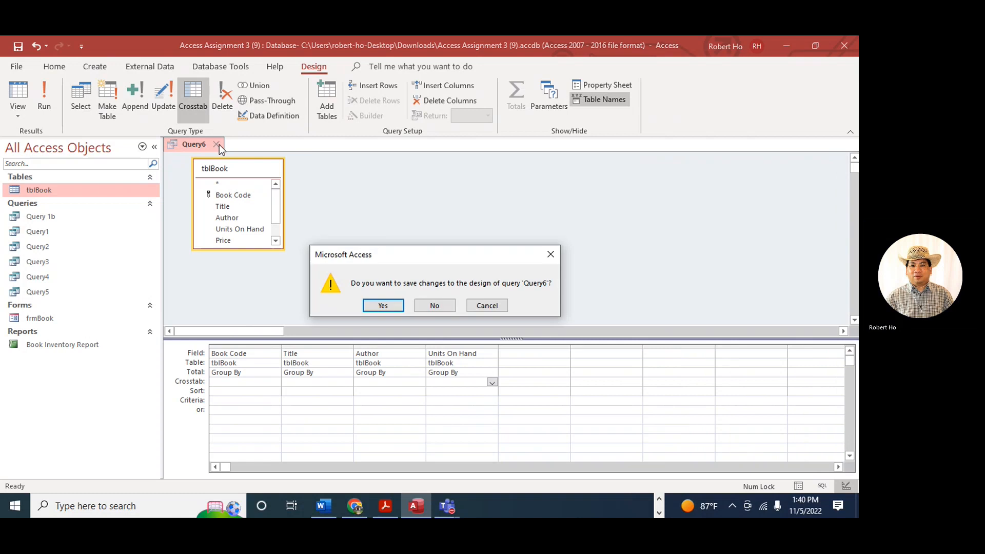
{"action": "left_click", "coordinate": [437, 303]}
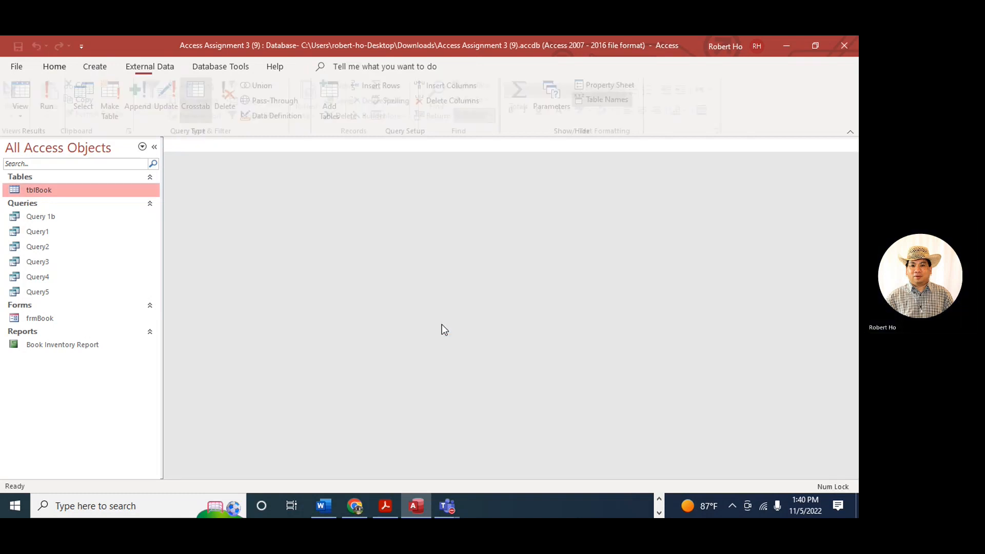
Step: Create a new query design based on tblBook with the Book Code, Title, Author and Units On Hand fields
{"action": "left_click", "coordinate": [97, 67]}
{"action": "left_click", "coordinate": [198, 110]}
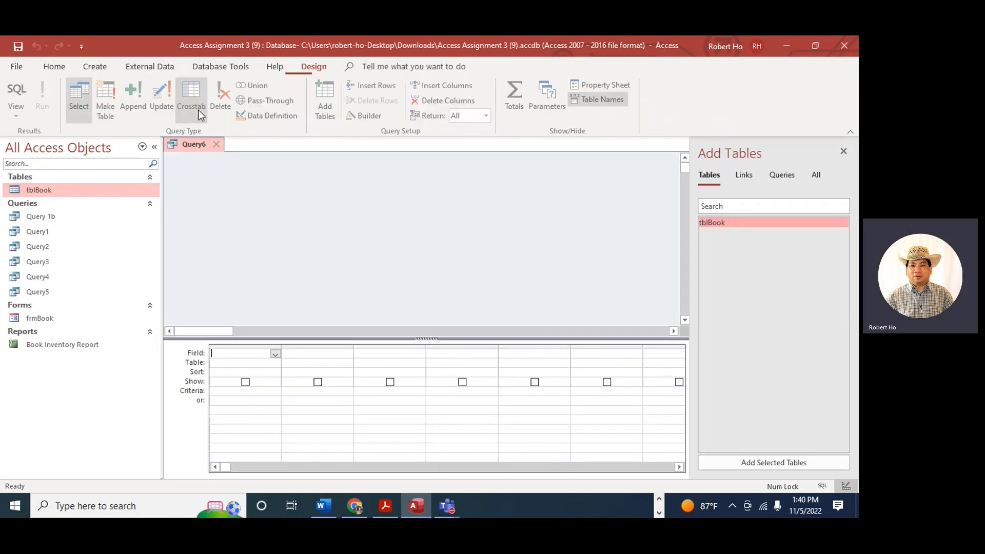
{"action": "double_click", "coordinate": [767, 222]}
{"action": "double_click", "coordinate": [236, 195]}
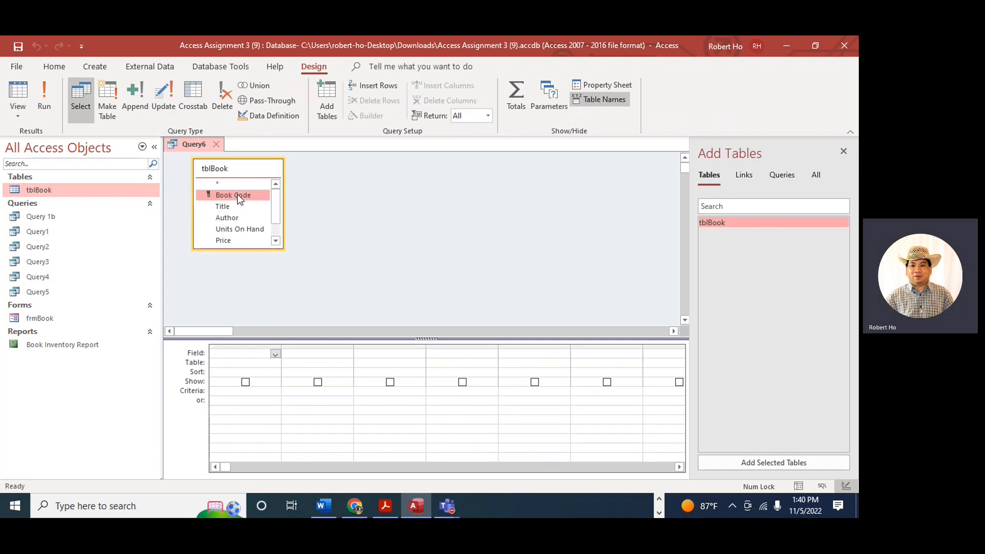
{"action": "left_click", "coordinate": [225, 205]}
{"action": "double_click", "coordinate": [224, 206]}
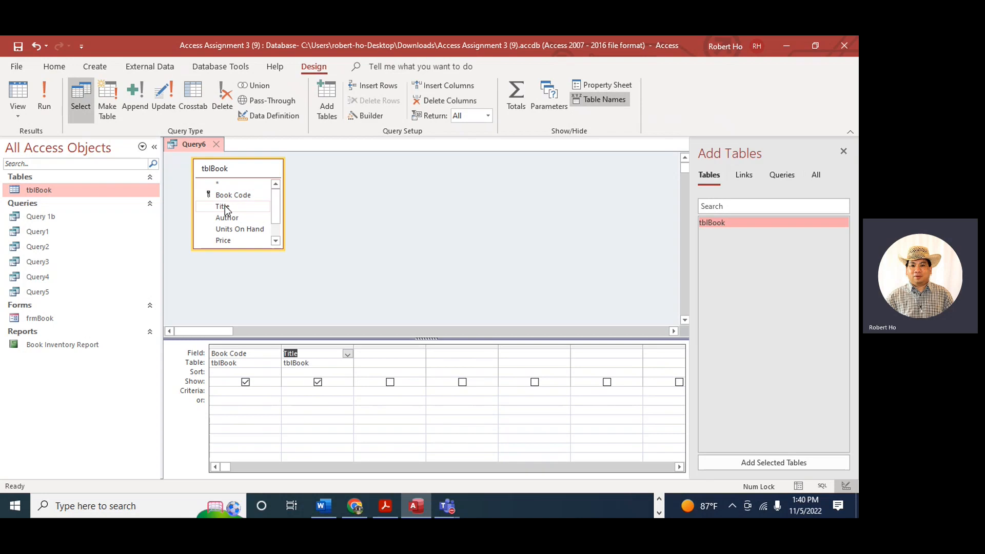
{"action": "double_click", "coordinate": [233, 220]}
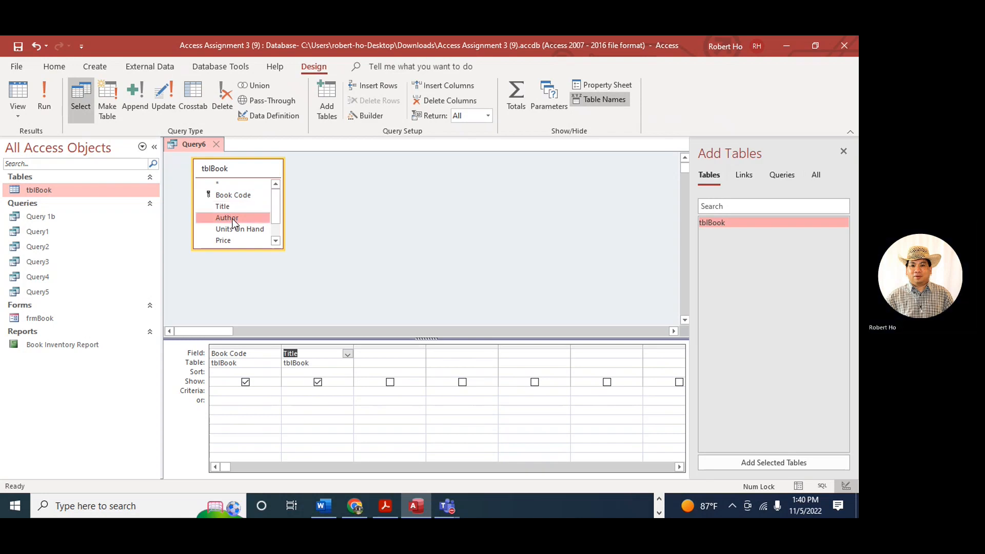
{"action": "double_click", "coordinate": [250, 229]}
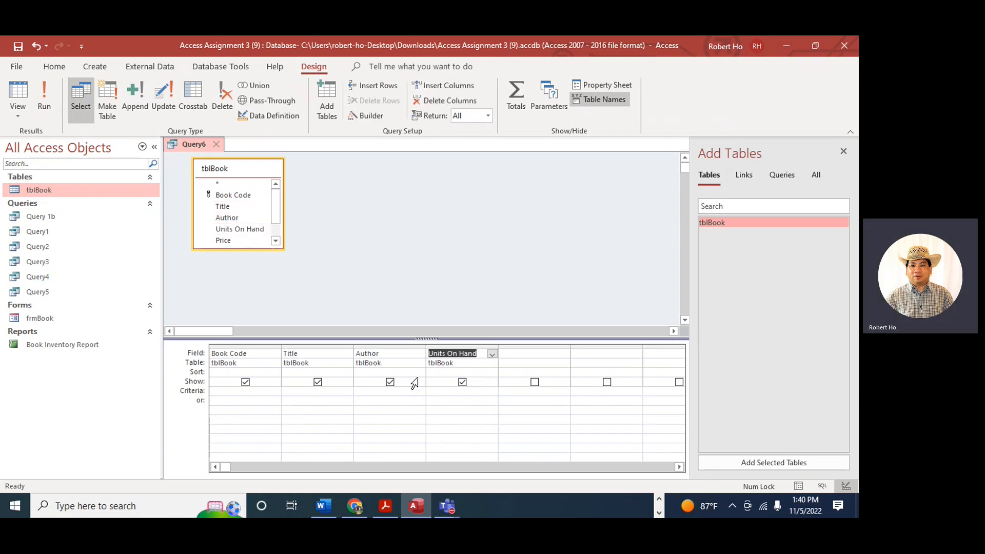
Step: Set the Units On Hand criterion to >=20 and run the query
{"action": "left_click", "coordinate": [474, 391]}
{"action": "type", "text": ">=20"}
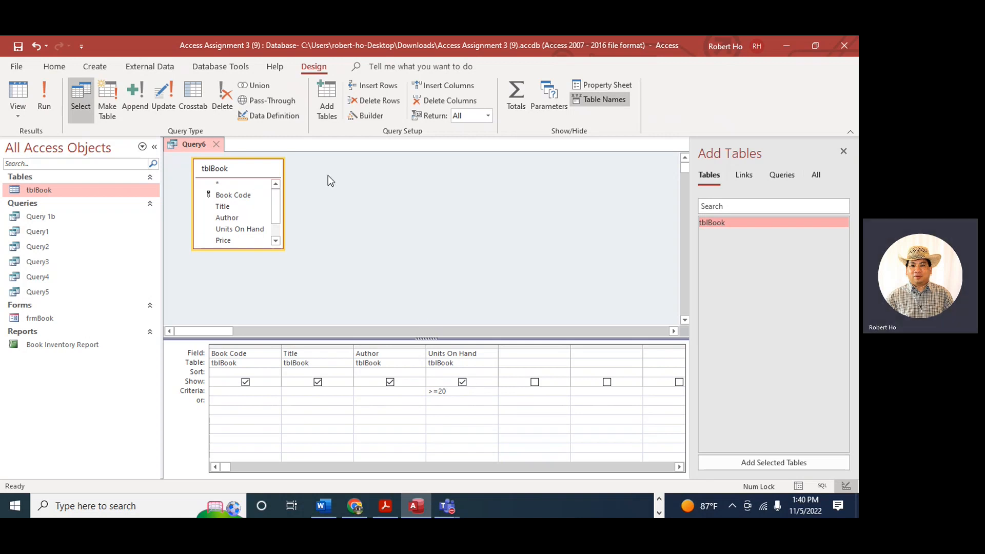
{"action": "left_click", "coordinate": [50, 104]}
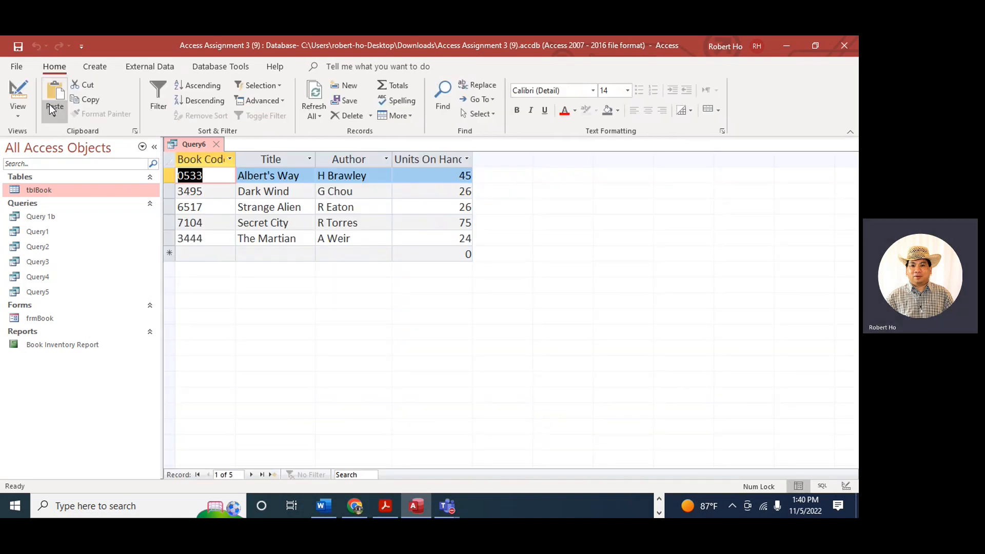
Step: Save the query as a new database object named Query 2b
{"action": "left_click", "coordinate": [16, 72]}
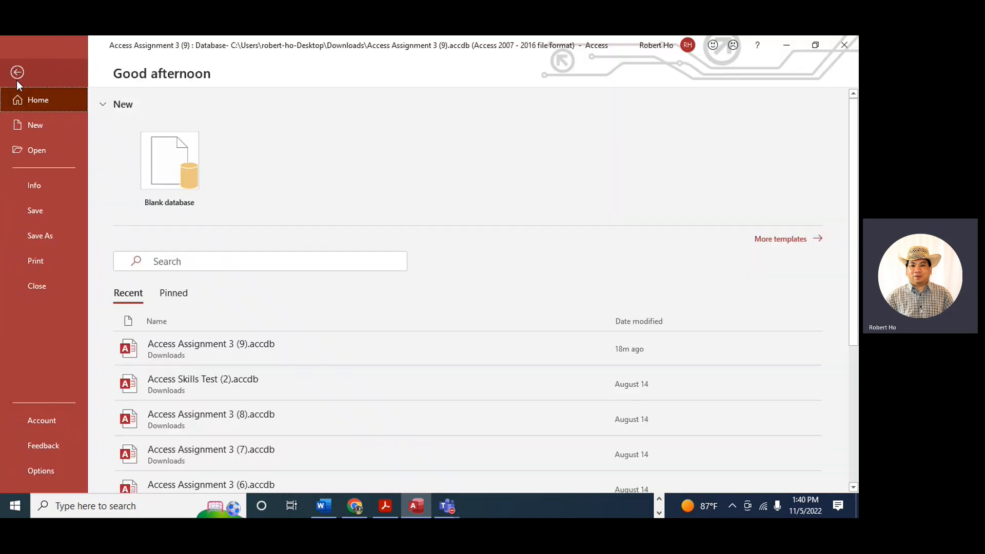
{"action": "left_click", "coordinate": [60, 236]}
{"action": "left_click", "coordinate": [175, 187]}
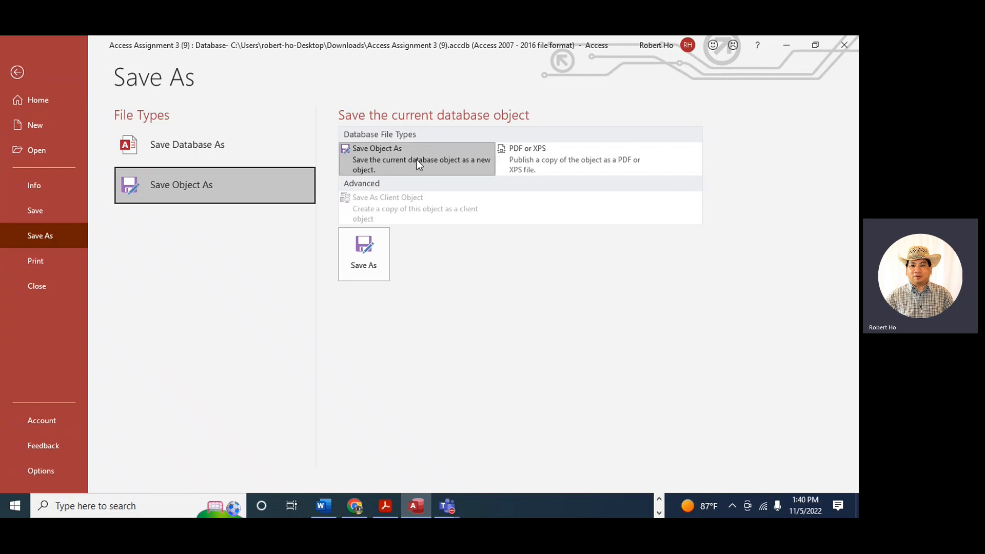
{"action": "left_click", "coordinate": [373, 245]}
{"action": "key", "text": "End"}
{"action": "key", "text": "BackSpace"}
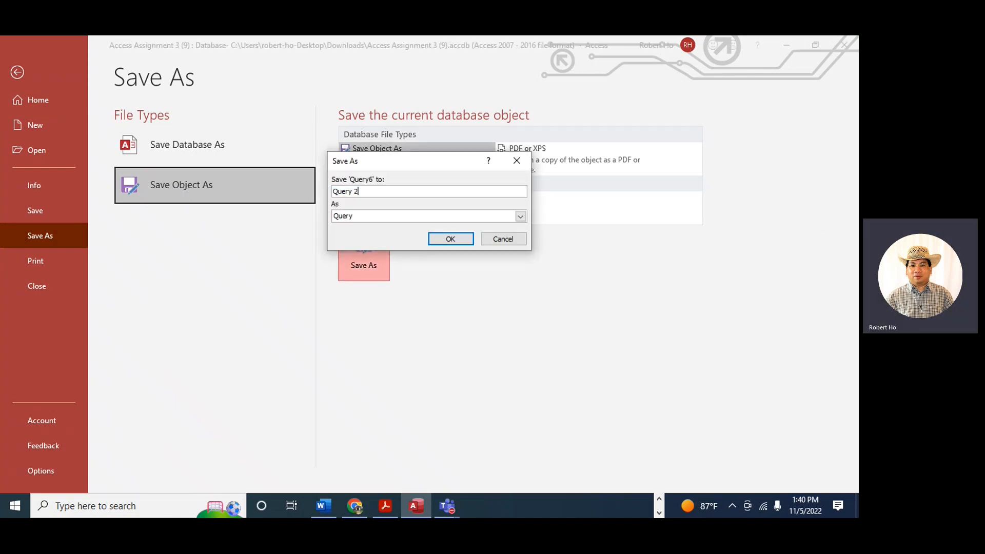
{"action": "type", "text": "2"}
{"action": "left_click", "coordinate": [450, 240]}
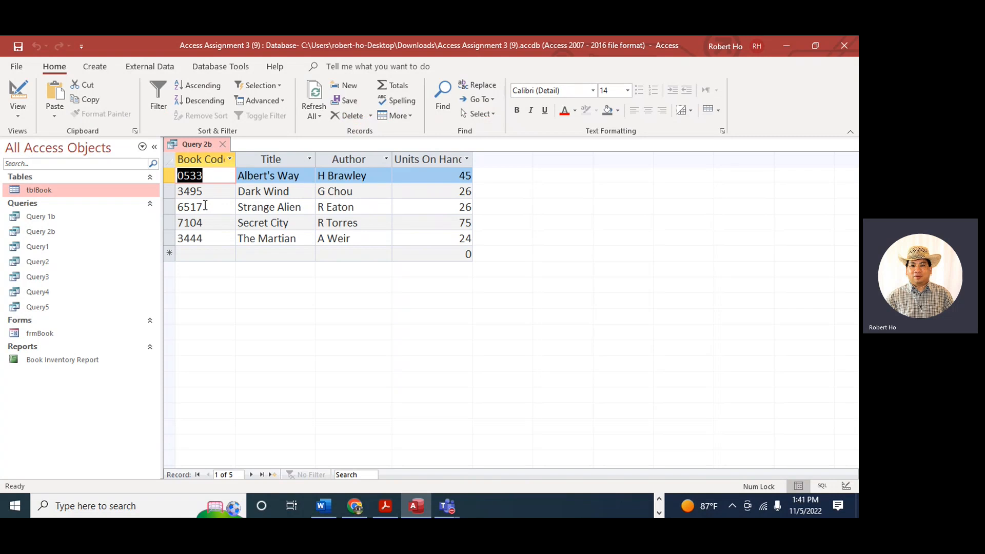
Step: Close and reopen Query 2b, compare its results with those of Query 1b, and close Query 1b
{"action": "left_click", "coordinate": [225, 144]}
{"action": "double_click", "coordinate": [41, 233]}
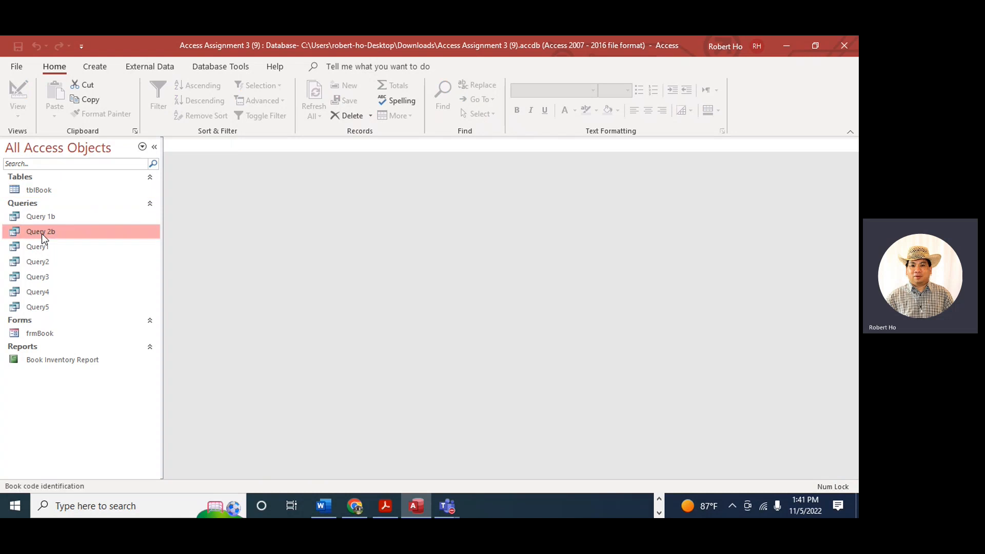
{"action": "double_click", "coordinate": [45, 219]}
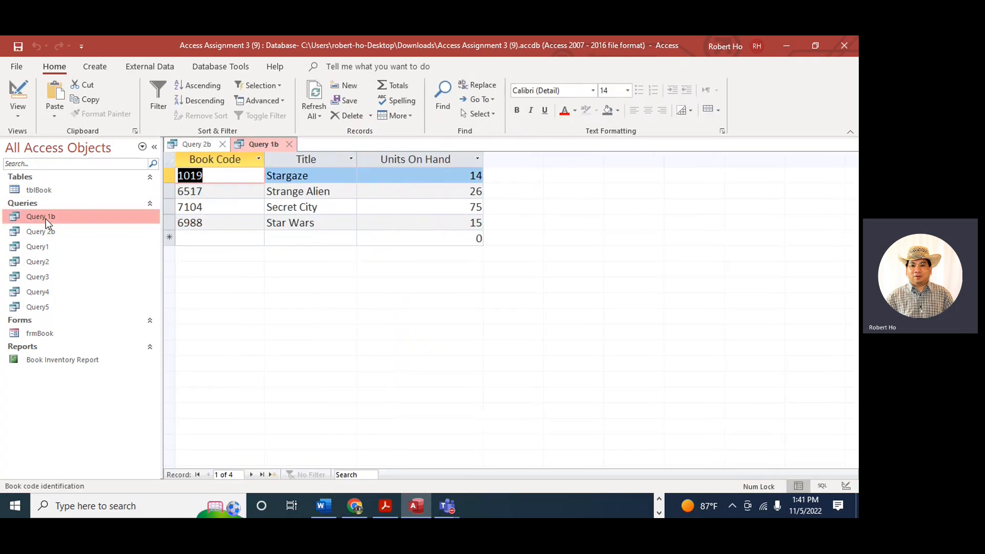
{"action": "left_click", "coordinate": [52, 232]}
{"action": "double_click", "coordinate": [52, 232]}
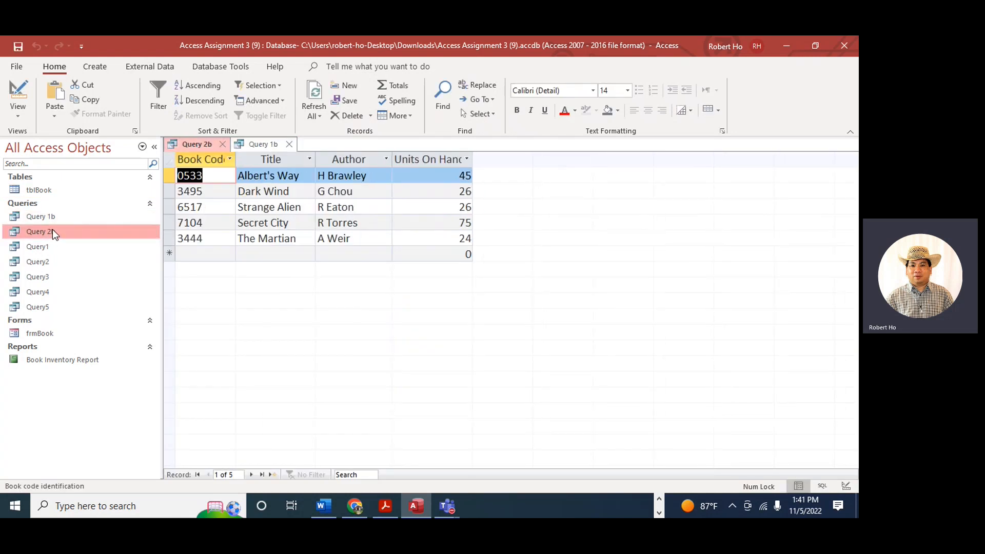
{"action": "left_click", "coordinate": [290, 145]}
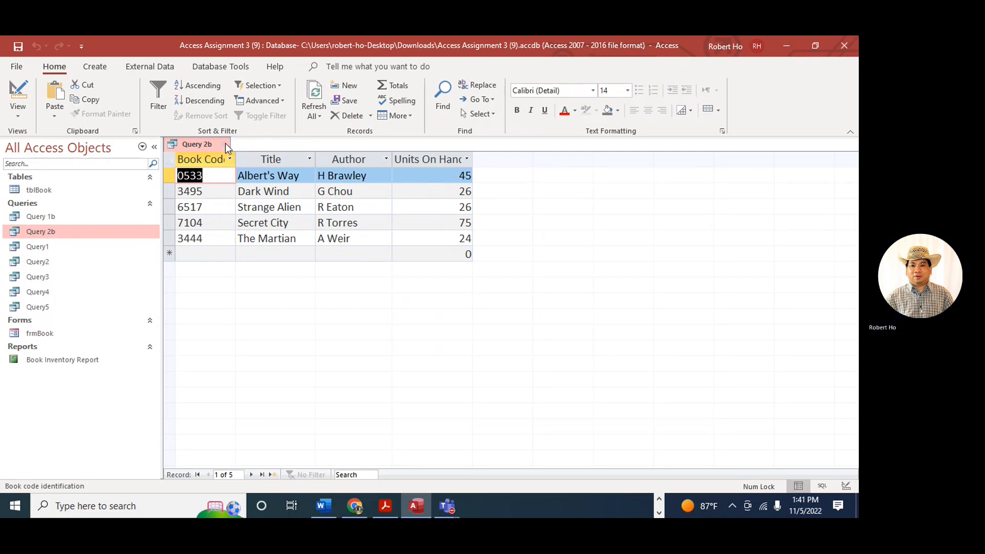
Step: Show Query 2b in Design View and run it again
{"action": "left_click", "coordinate": [19, 121]}
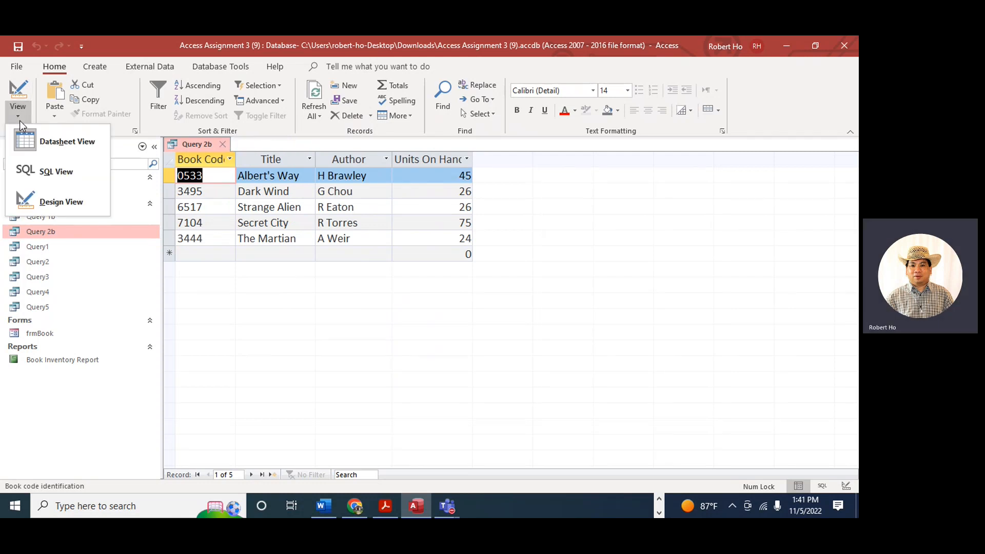
{"action": "left_click", "coordinate": [67, 198]}
{"action": "left_click", "coordinate": [45, 98]}
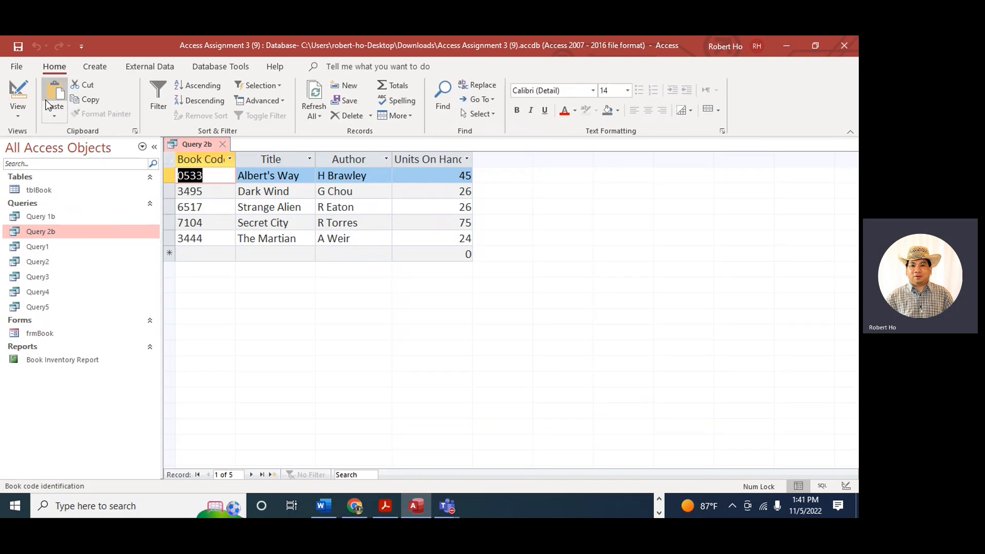
Step: Show the Save Object As option for Query 2b, back out of it, and close the query
{"action": "left_click", "coordinate": [16, 66]}
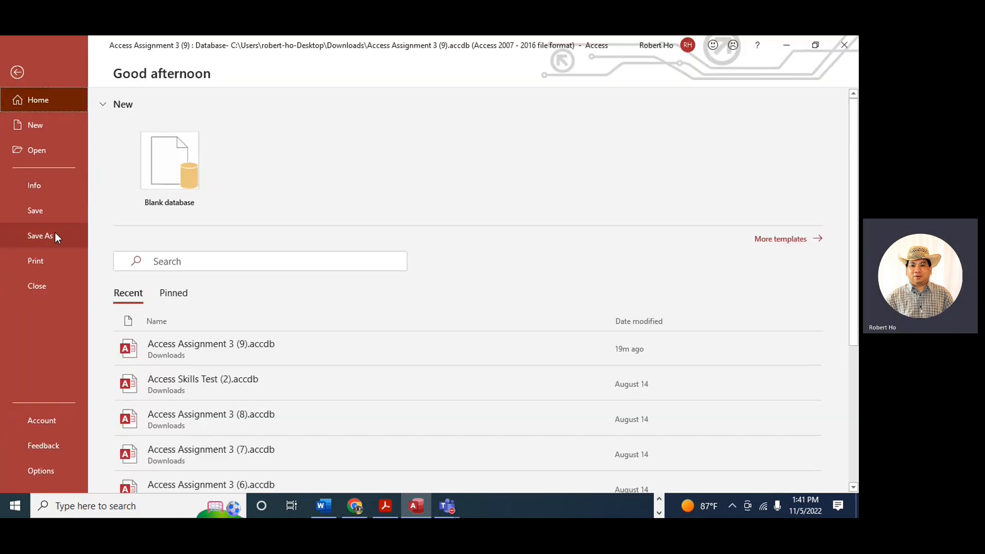
{"action": "left_click", "coordinate": [54, 233]}
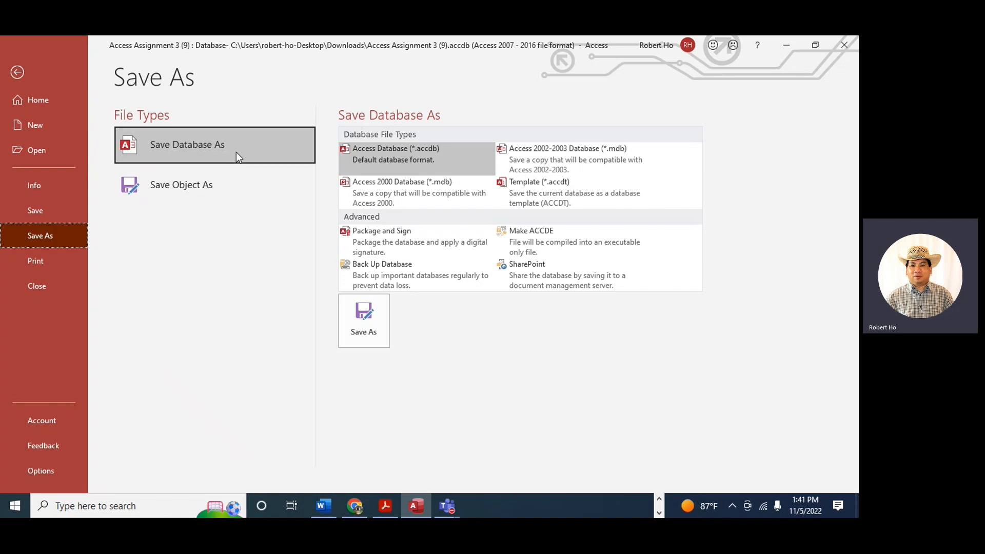
{"action": "left_click", "coordinate": [214, 198]}
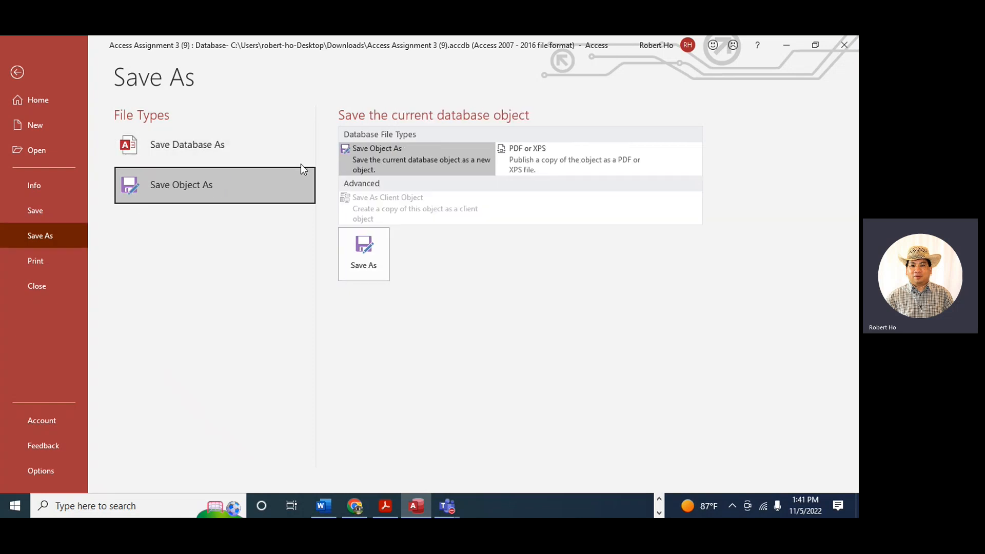
{"action": "left_click", "coordinate": [18, 73]}
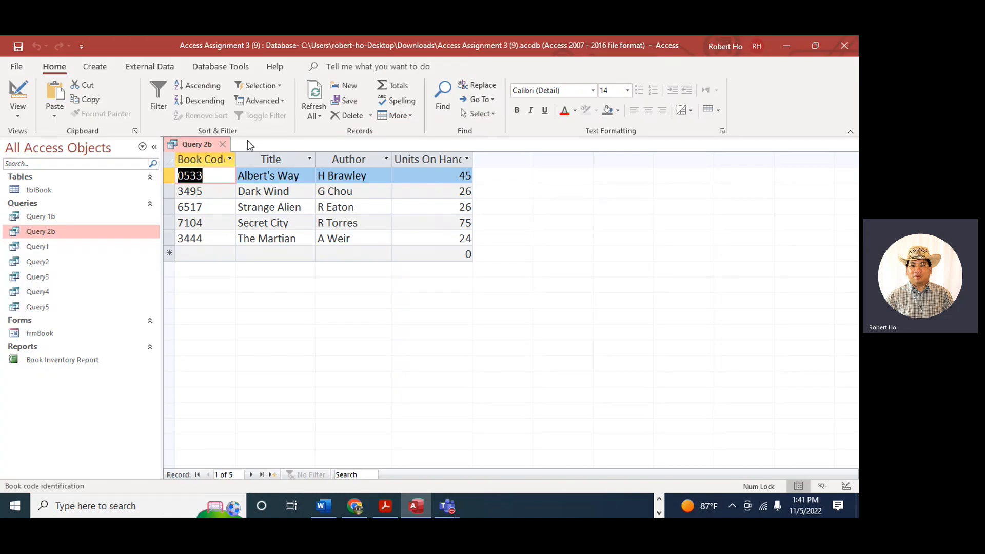
{"action": "left_click", "coordinate": [221, 145]}
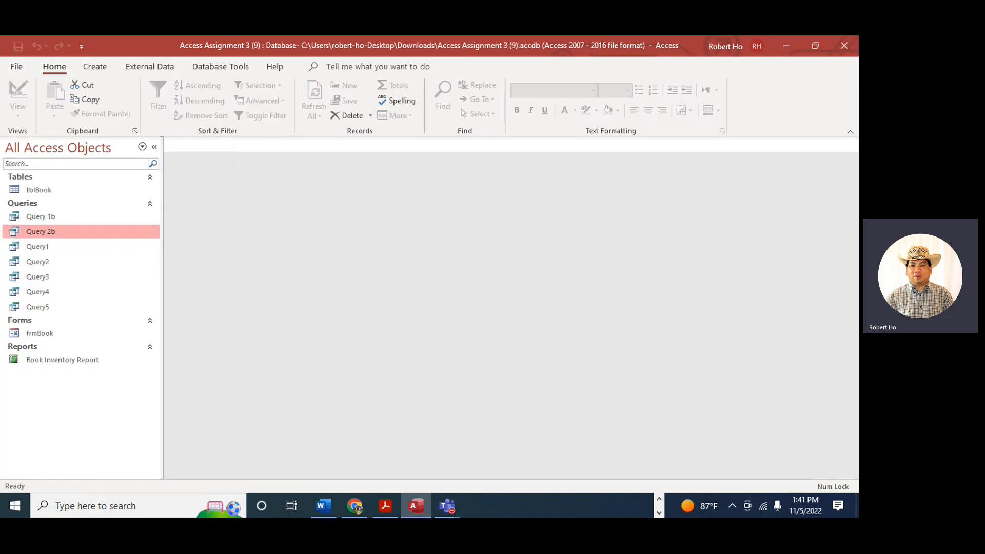
Step: Bring the assignment PDF into view, read the query instructions under item 8, and move it away again
{"action": "left_click_drag", "start_coordinate": [984, 98], "coordinate": [620, 64]}
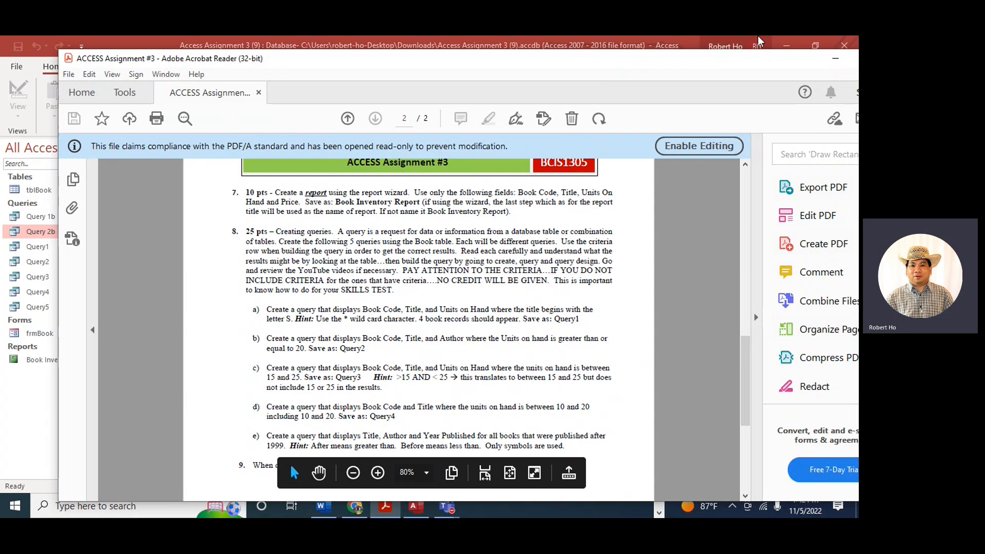
{"action": "left_click_drag", "start_coordinate": [706, 63], "coordinate": [858, 74]}
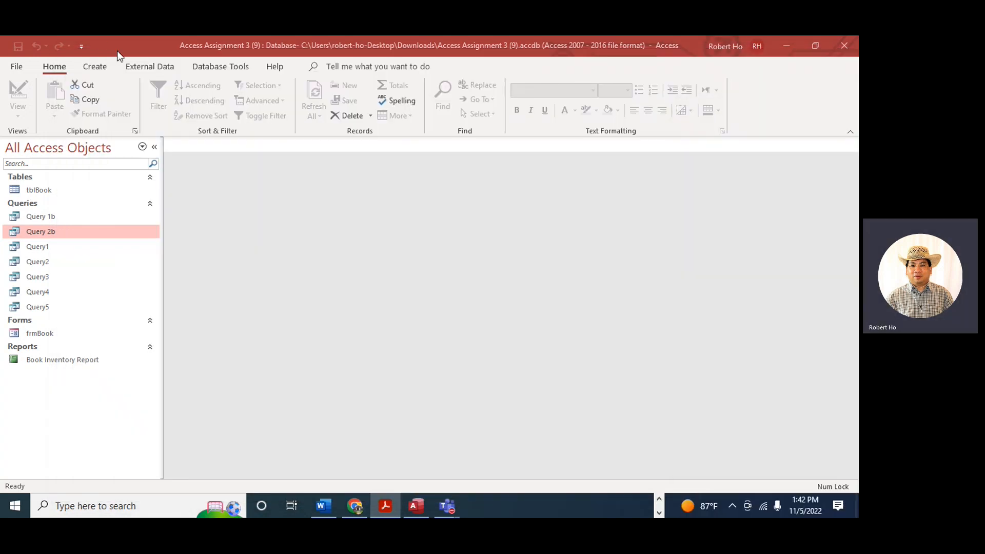
{"action": "left_click", "coordinate": [99, 65]}
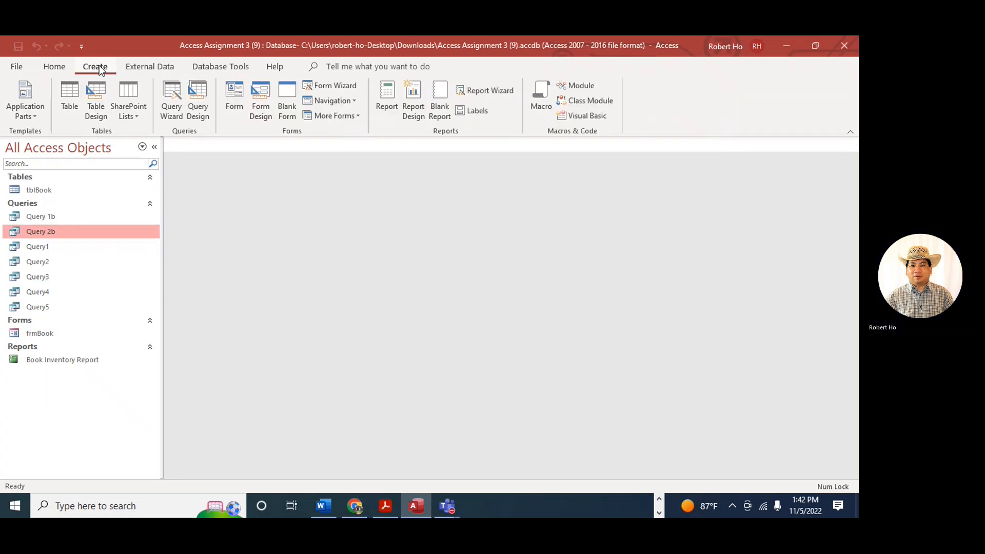
{"action": "left_click", "coordinate": [203, 114]}
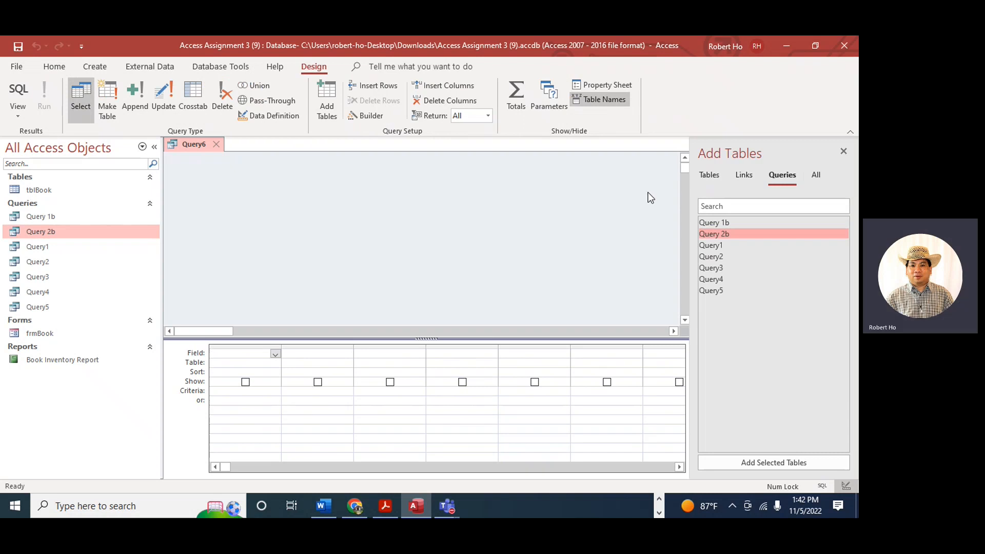
{"action": "left_click", "coordinate": [843, 152]}
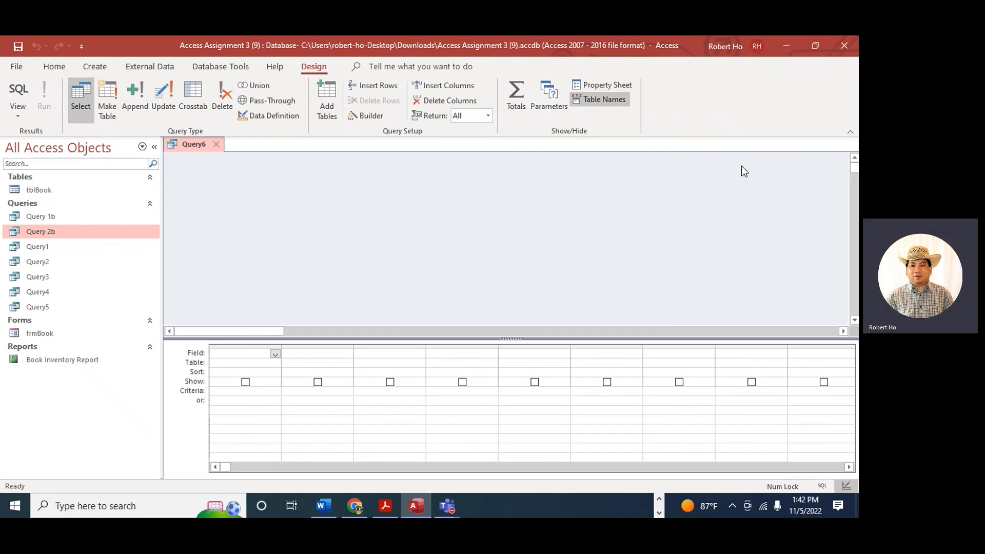
{"action": "left_click", "coordinate": [216, 144]}
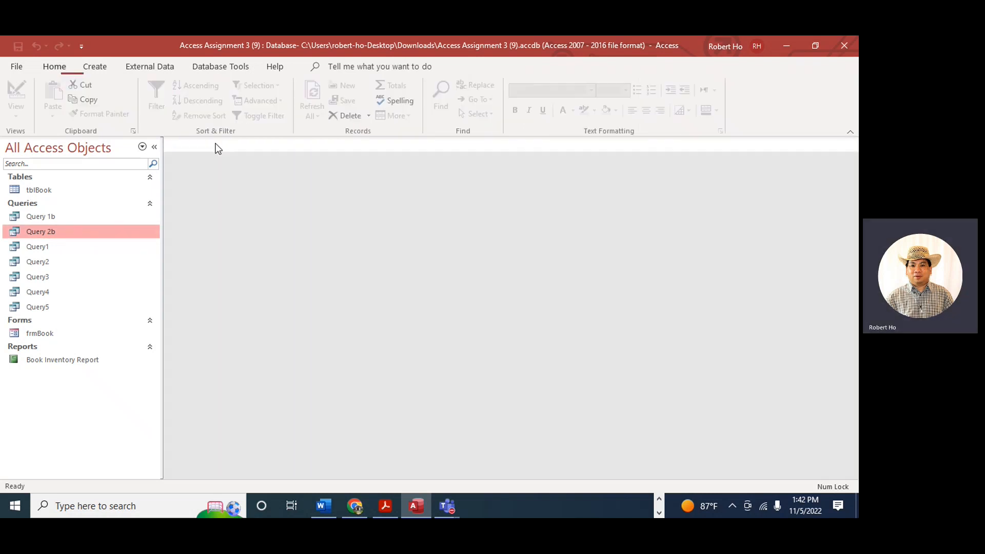
Step: Start a new query in Design View and add tblBook as its source table
{"action": "left_click", "coordinate": [94, 67]}
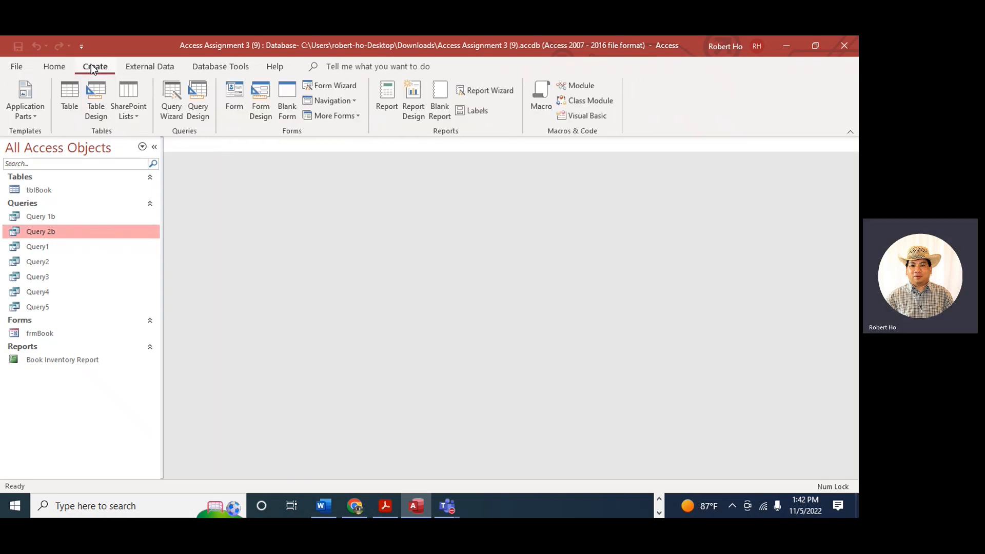
{"action": "left_click", "coordinate": [198, 98]}
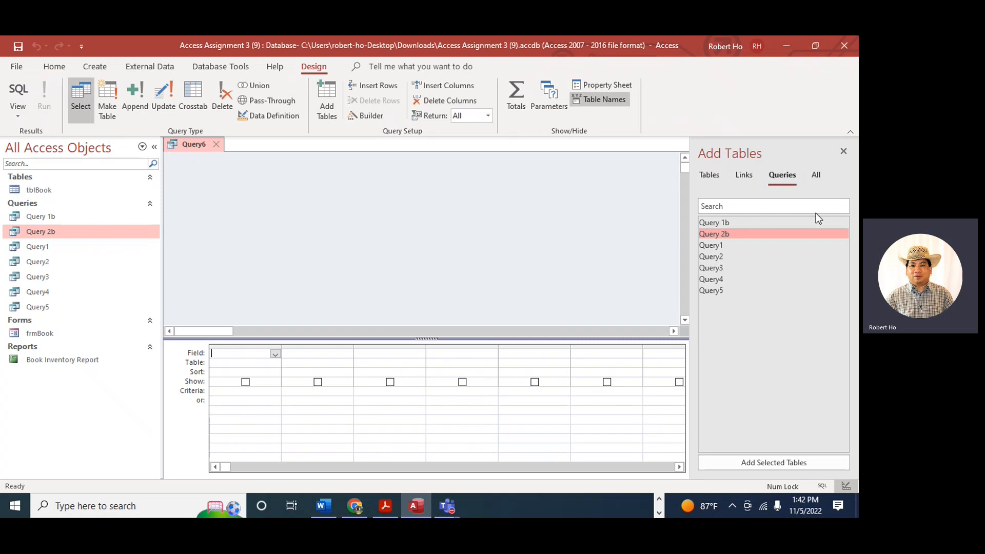
{"action": "left_click", "coordinate": [708, 177]}
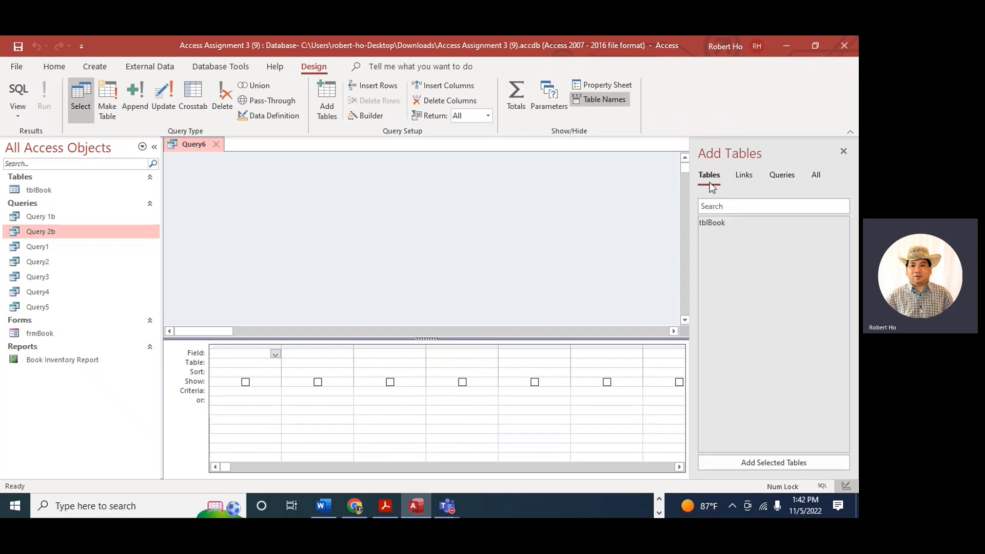
{"action": "double_click", "coordinate": [712, 224]}
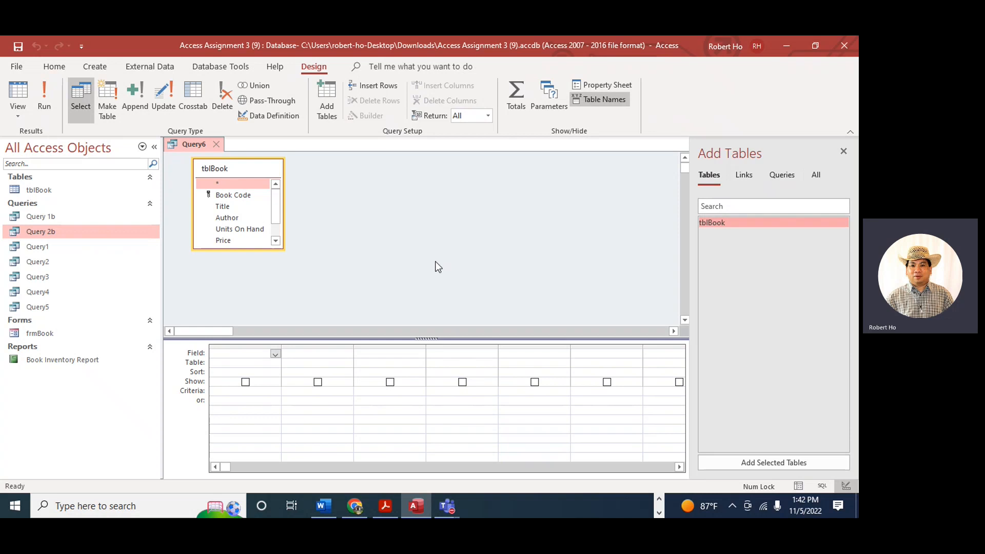
Step: Add the Book Code, Title and Units On Hand fields from tblBook to the query grid
{"action": "double_click", "coordinate": [233, 198]}
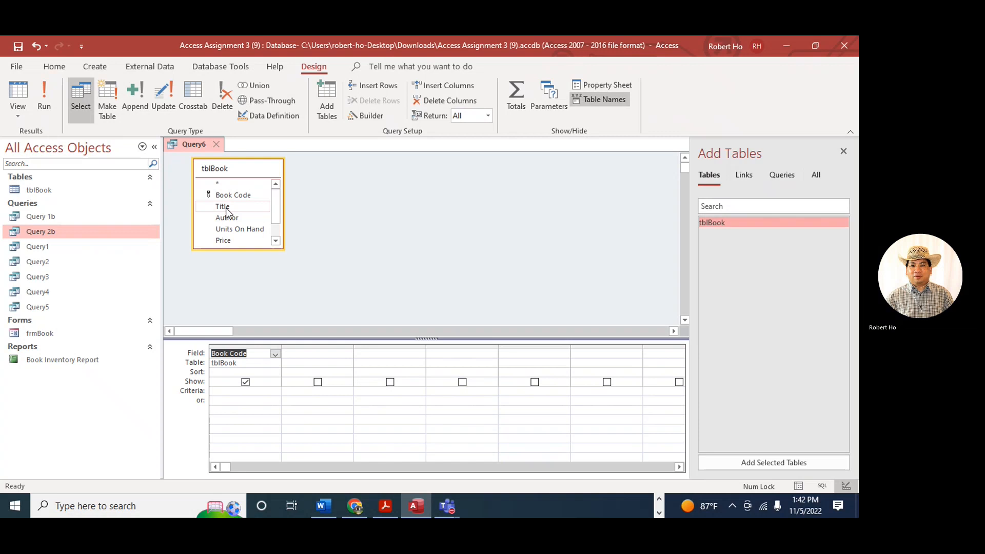
{"action": "double_click", "coordinate": [223, 206]}
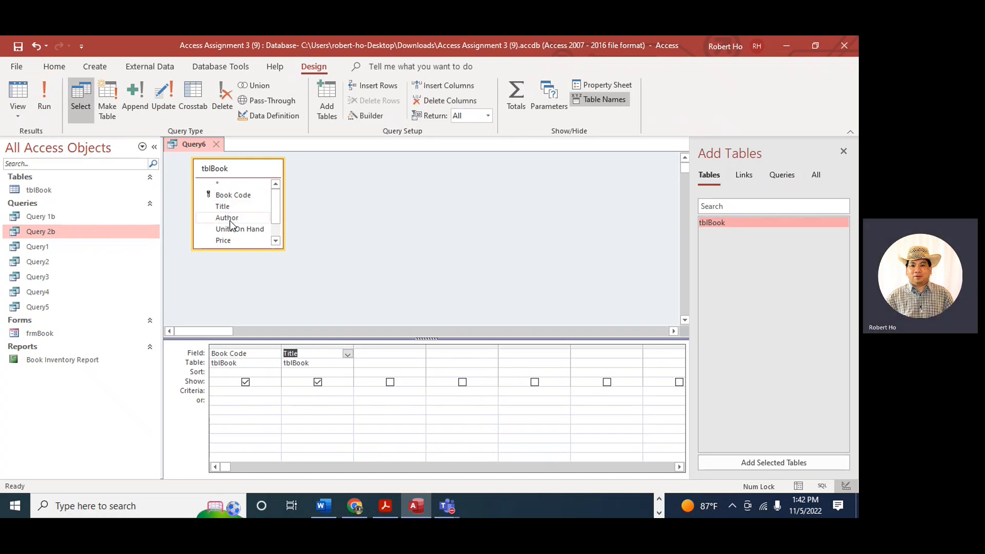
{"action": "left_click", "coordinate": [230, 218]}
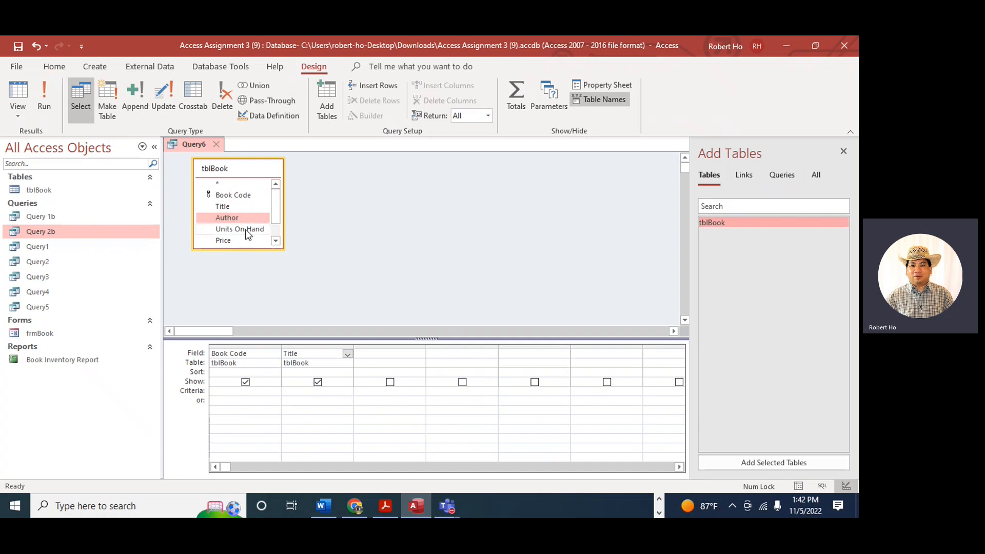
{"action": "double_click", "coordinate": [245, 229]}
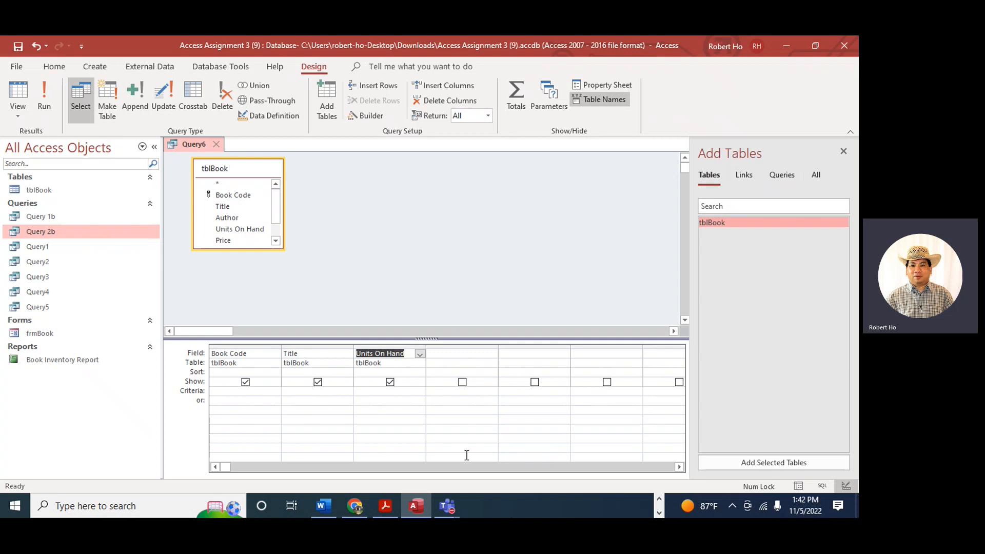
Step: Set the Units On Hand criteria to >15 and <25 and run the query
{"action": "left_click", "coordinate": [373, 389]}
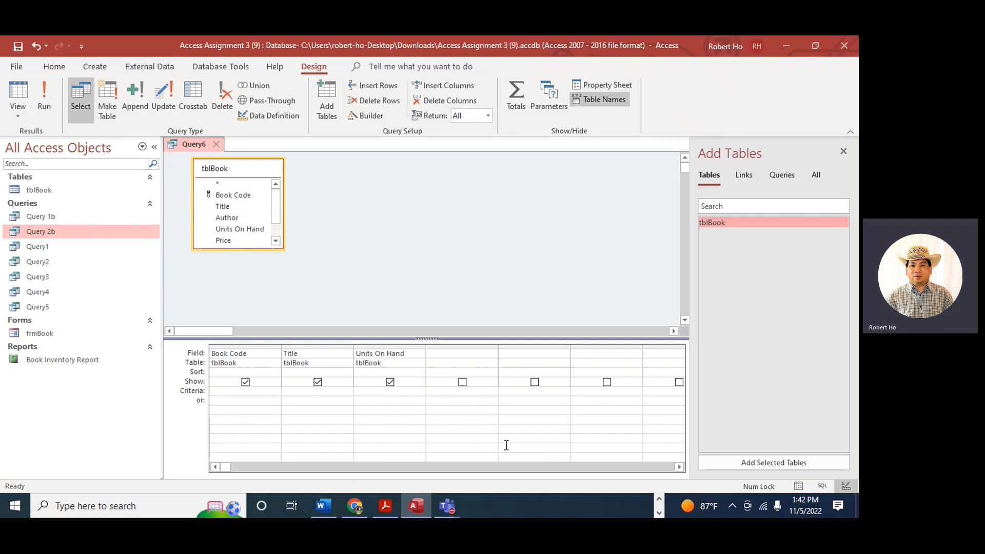
{"action": "type", "text": ">15 and <25"}
{"action": "left_click", "coordinate": [50, 103]}
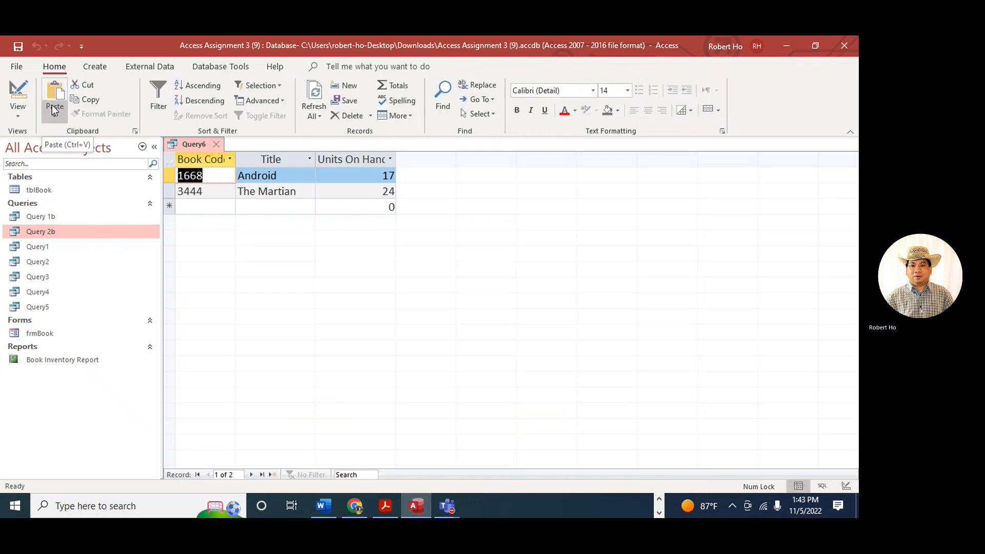
Step: Widen the Title and Units On Hand columns, then close the query and save it as Query 3b
{"action": "left_click_drag", "start_coordinate": [315, 159], "coordinate": [334, 159]}
{"action": "left_click_drag", "start_coordinate": [415, 160], "coordinate": [459, 161]}
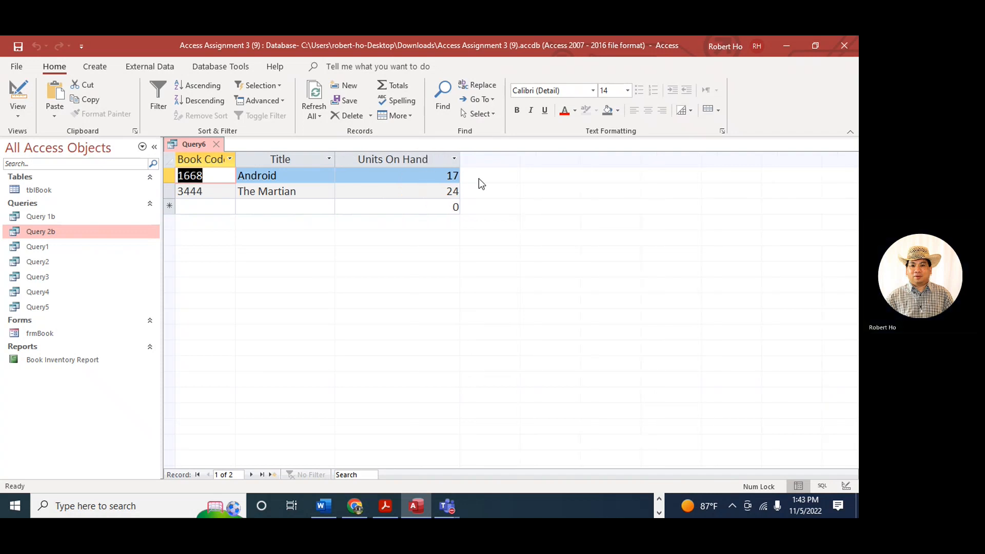
{"action": "left_click", "coordinate": [217, 145]}
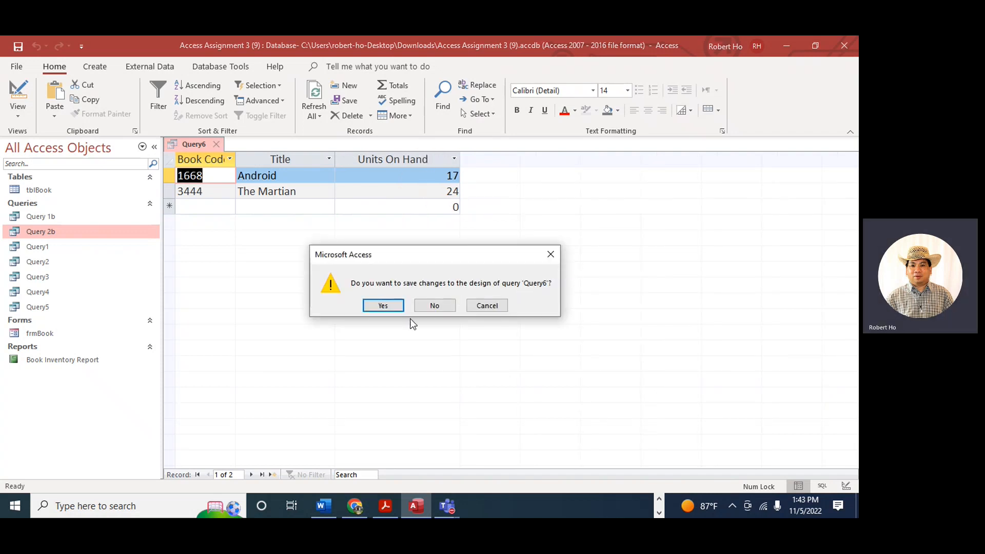
{"action": "left_click", "coordinate": [383, 306]}
{"action": "left_click", "coordinate": [384, 200]}
{"action": "key", "text": "BackSpace"}
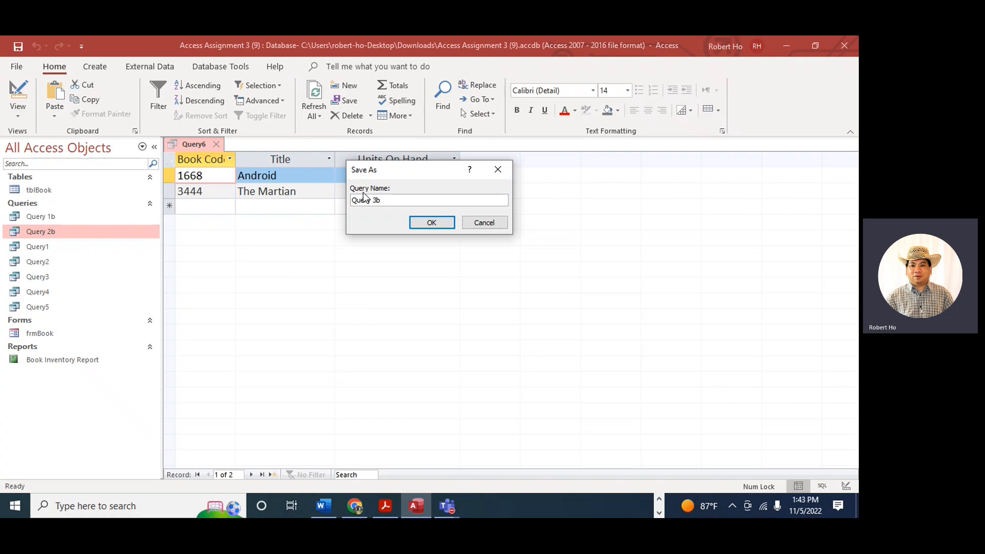
{"action": "left_click", "coordinate": [438, 222]}
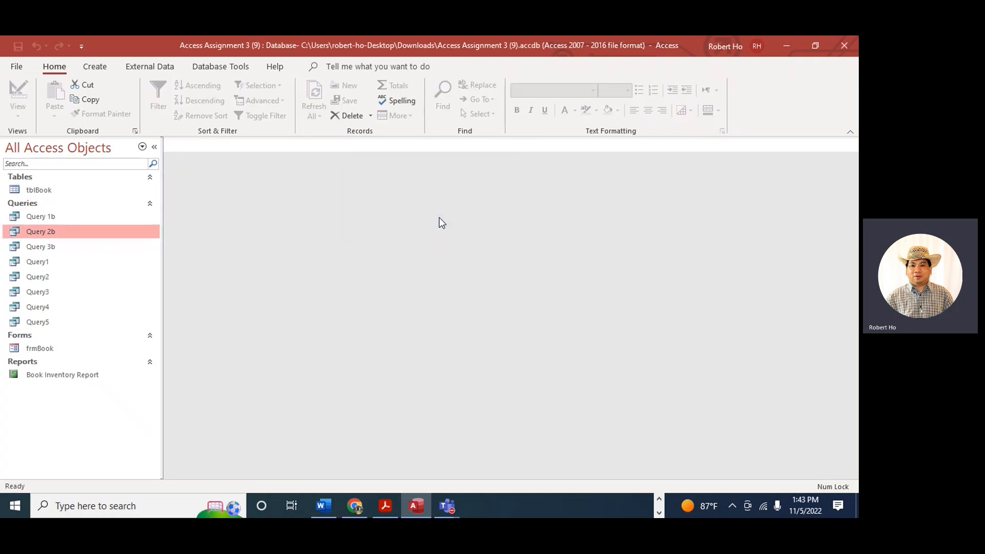
Step: Open Query 1b, Query 2b and Query 3b to review their results, then close all three
{"action": "double_click", "coordinate": [51, 217]}
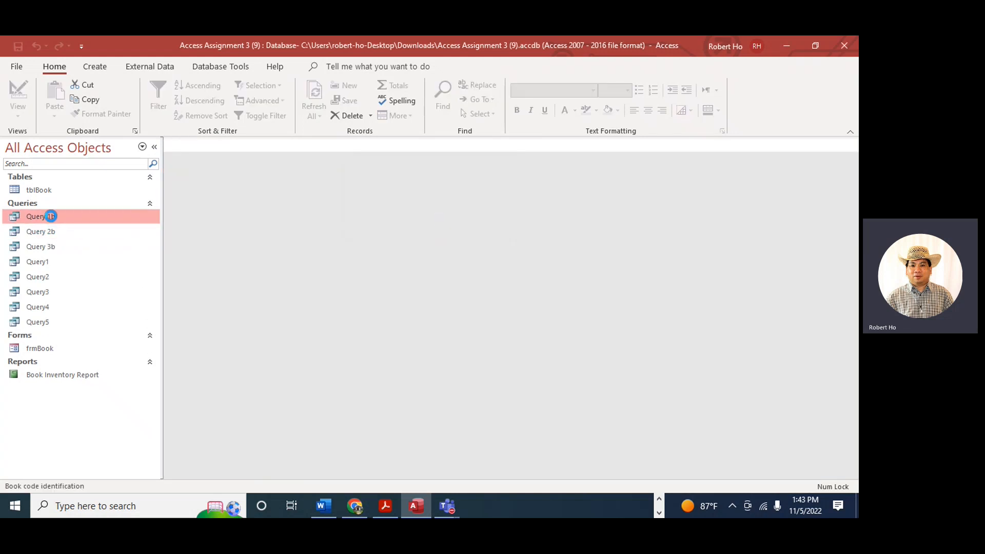
{"action": "double_click", "coordinate": [56, 229]}
{"action": "double_click", "coordinate": [59, 246]}
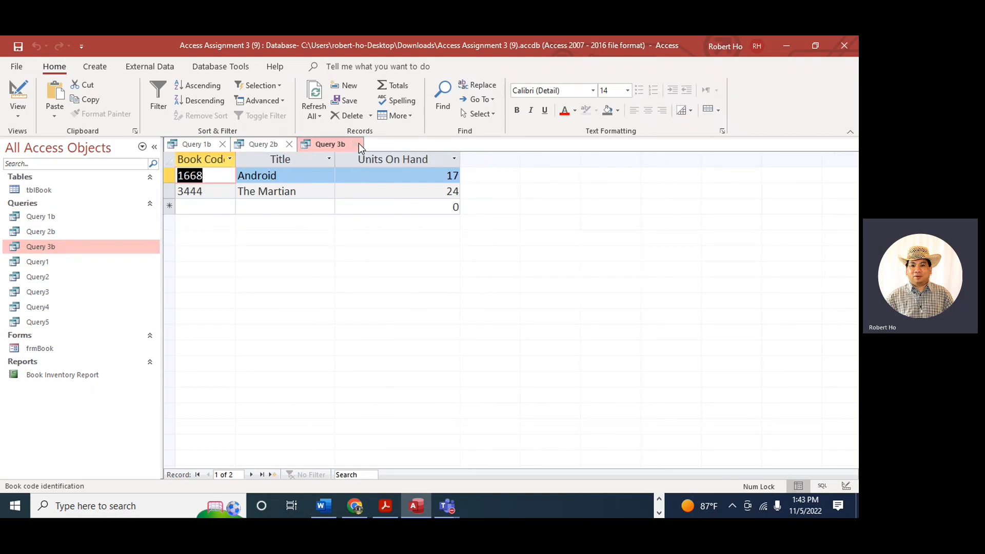
{"action": "left_click", "coordinate": [356, 144]}
{"action": "left_click", "coordinate": [289, 144]}
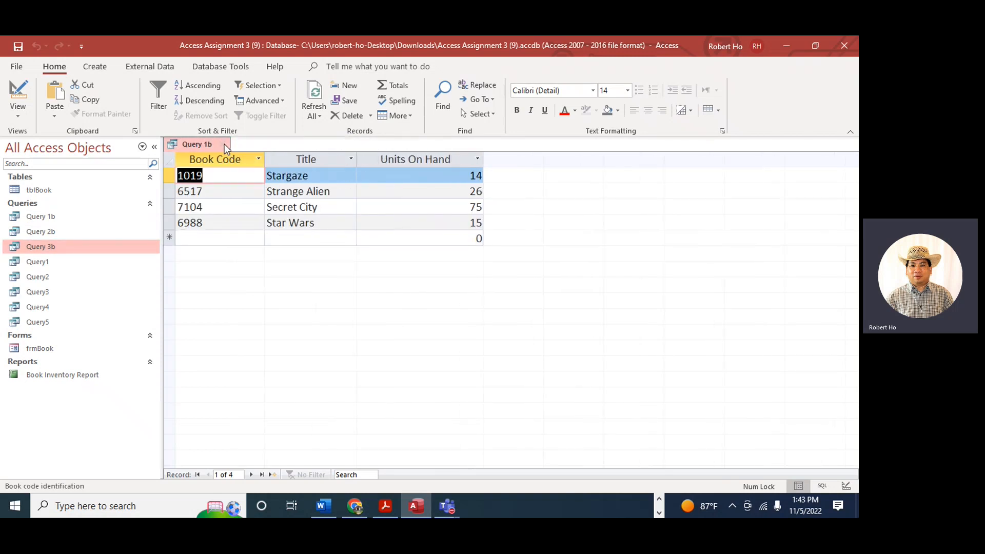
{"action": "left_click", "coordinate": [225, 145]}
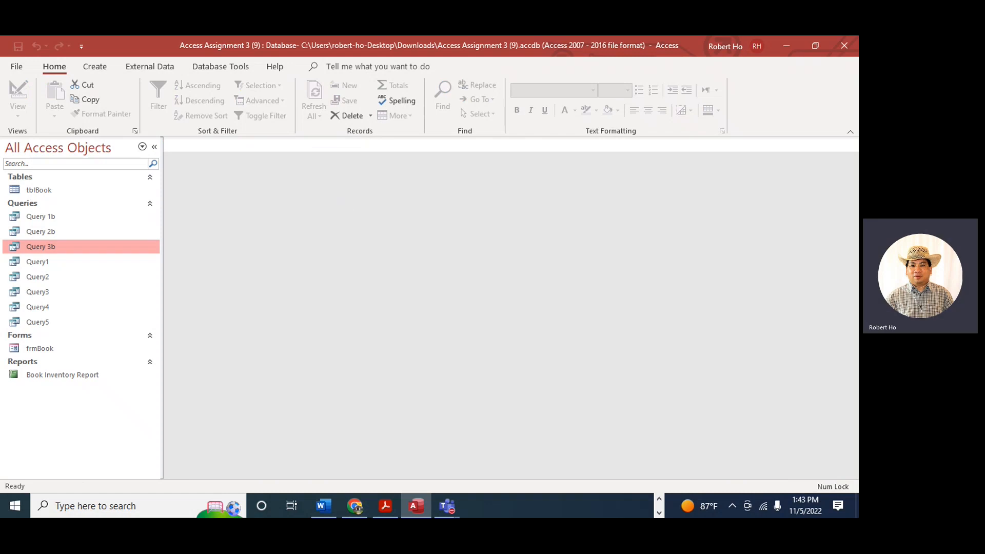
Step: Switch to the assignment PDF, read the Query4 instructions in item 8d, and move the PDF out of the way
{"action": "left_click", "coordinate": [385, 505]}
{"action": "left_click_drag", "start_coordinate": [796, 148], "coordinate": [589, 88]}
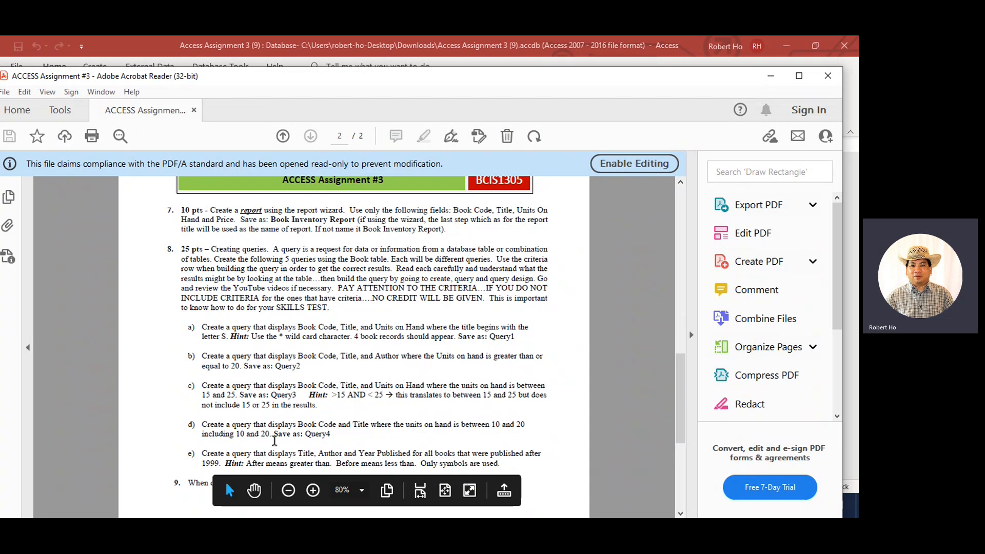
{"action": "left_click_drag", "start_coordinate": [640, 83], "coordinate": [857, 87]}
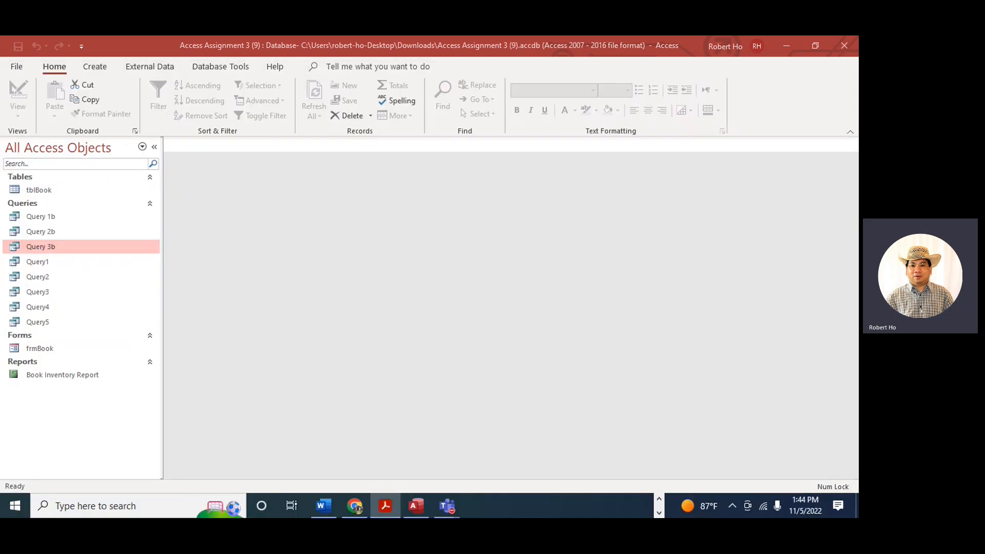
Step: Open Query4 in Design View and enlarge the design grid to show its fields and criteria
{"action": "left_click", "coordinate": [41, 311]}
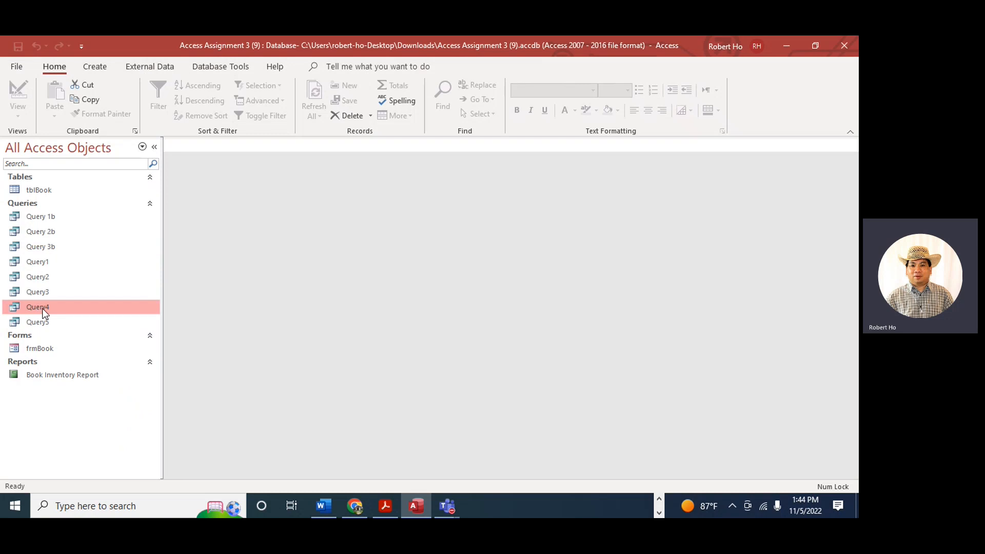
{"action": "right_click", "coordinate": [44, 314]}
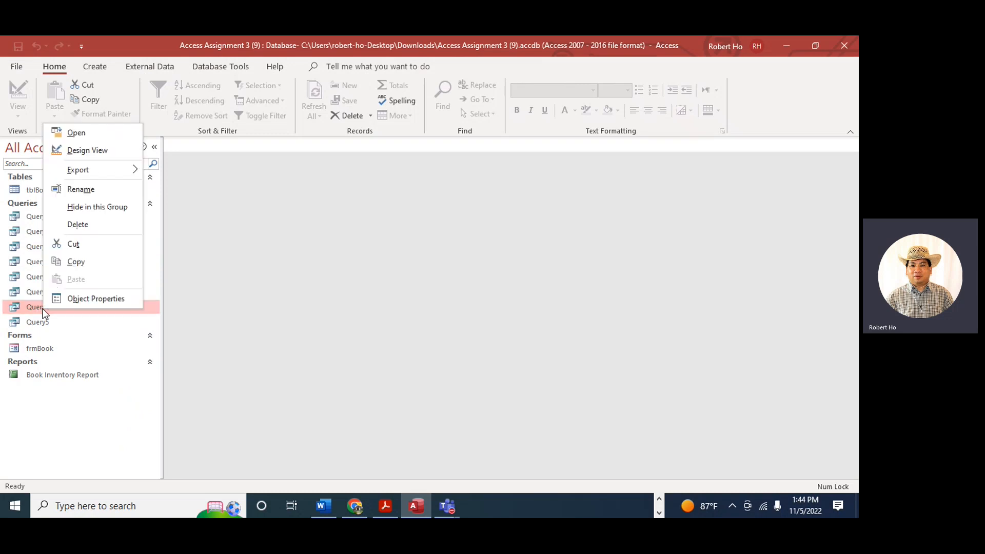
{"action": "left_click", "coordinate": [113, 150]}
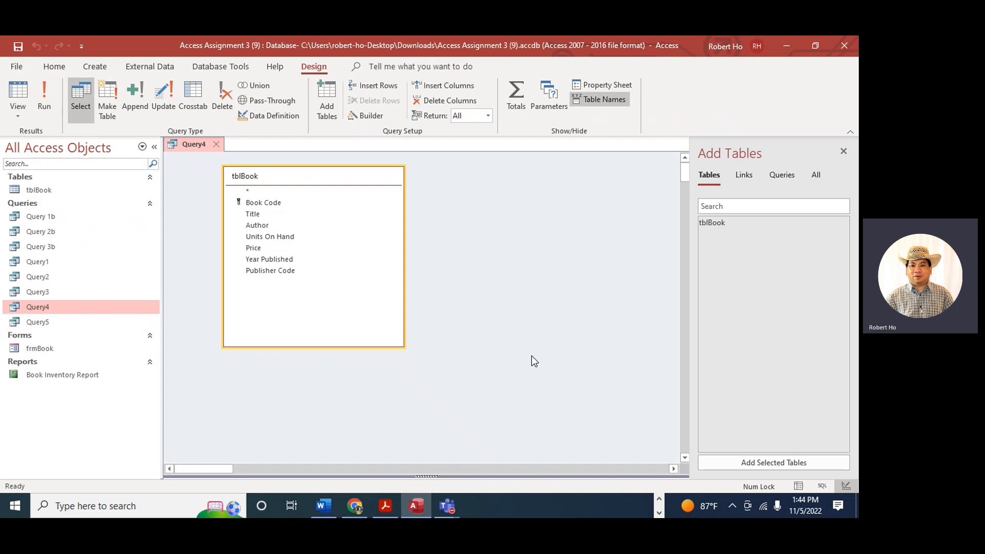
{"action": "left_click_drag", "start_coordinate": [413, 475], "coordinate": [413, 360]}
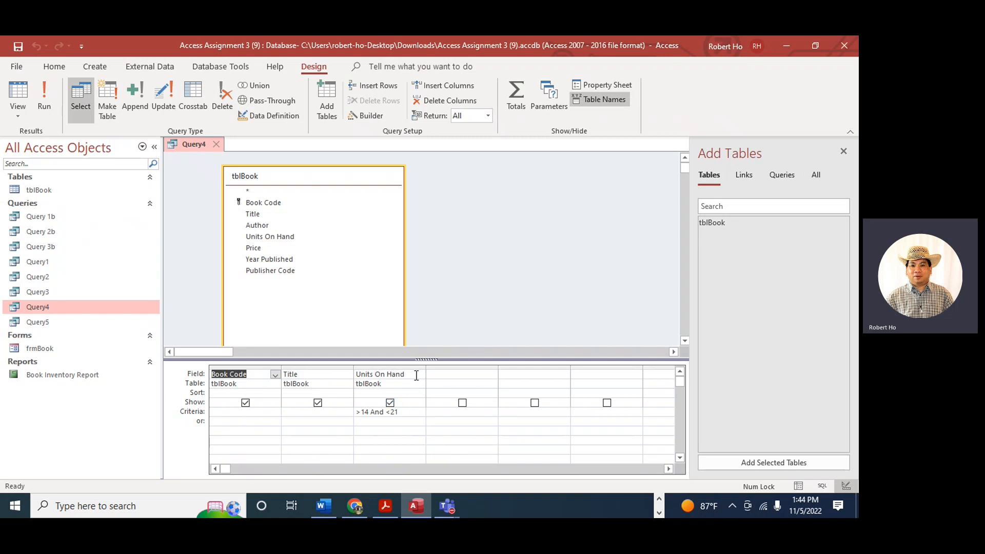
Step: Change the Units On Hand criteria of Query4 to >=10 And <=20
{"action": "left_click", "coordinate": [366, 413]}
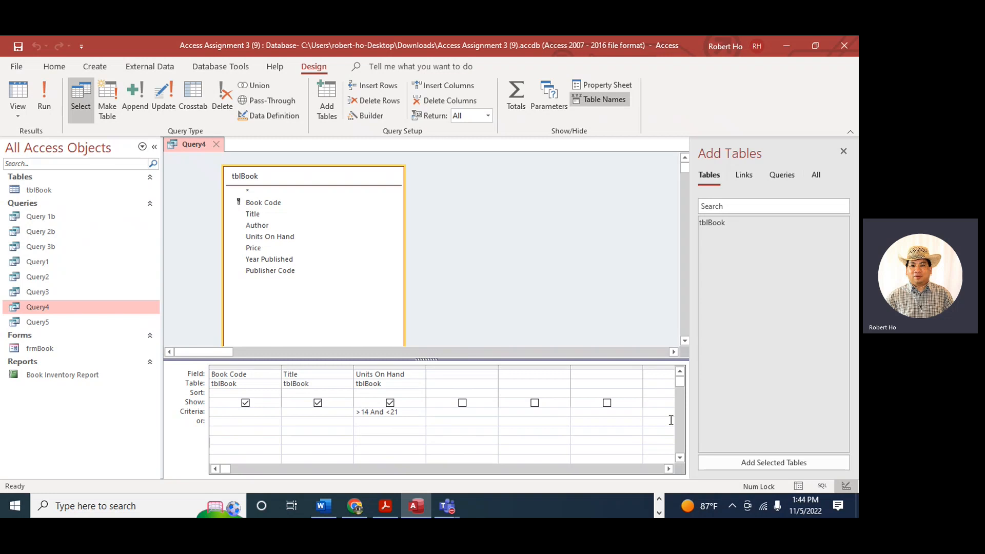
{"action": "type", "text": "="}
{"action": "key", "text": "Right"}
{"action": "type", "text": "0"}
{"action": "key", "text": "Delete"}
{"action": "key", "text": "Right"}
{"action": "key", "text": "Right"}
{"action": "key", "text": "Right"}
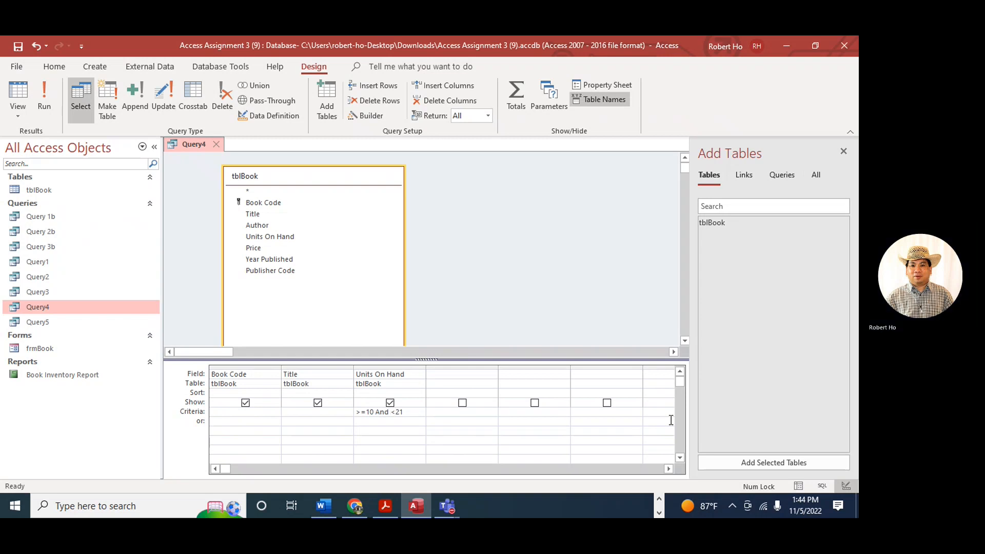
{"action": "type", "text": "=20"}
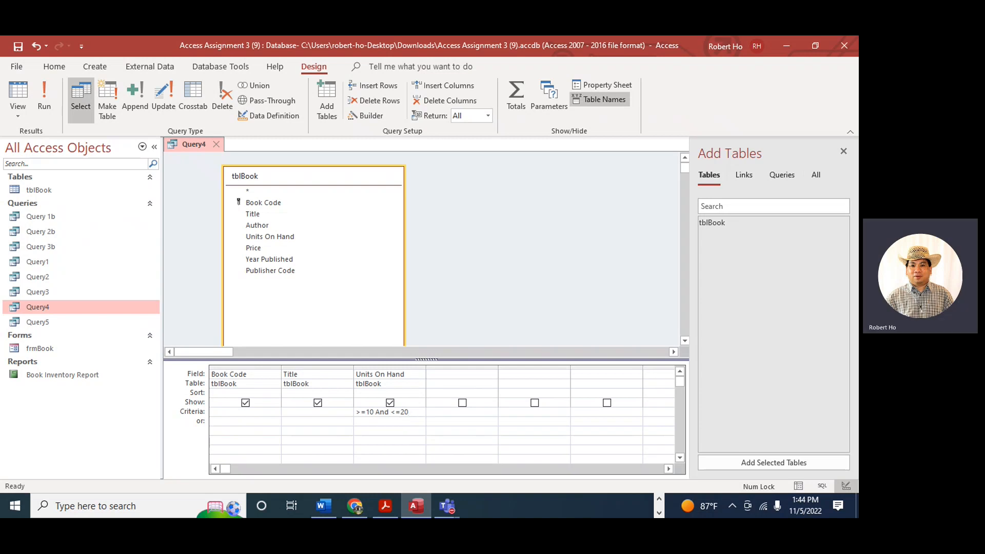
Step: Recheck the Query4 requirements in the assignment PDF, minimize it, and run Query4
{"action": "left_click", "coordinate": [385, 506]}
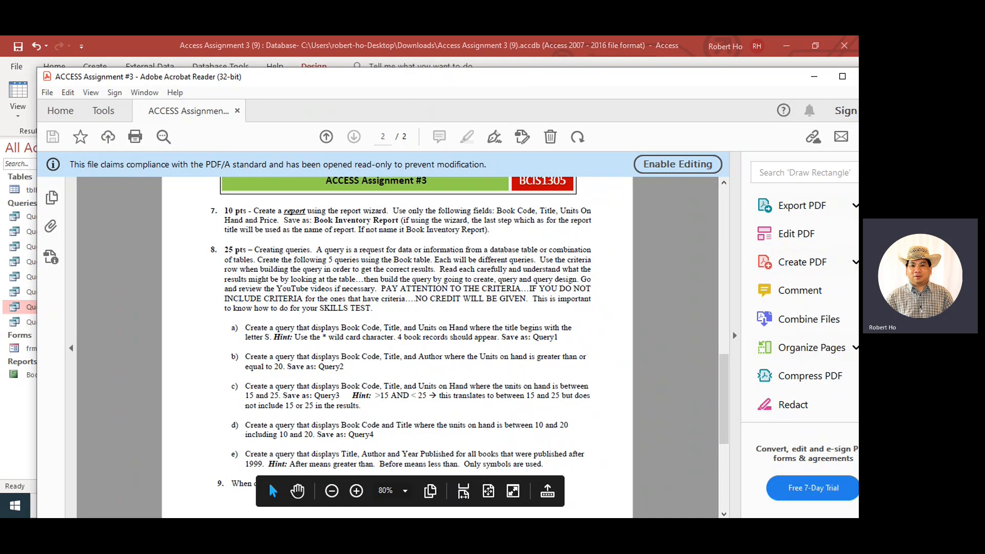
{"action": "left_click", "coordinate": [814, 77]}
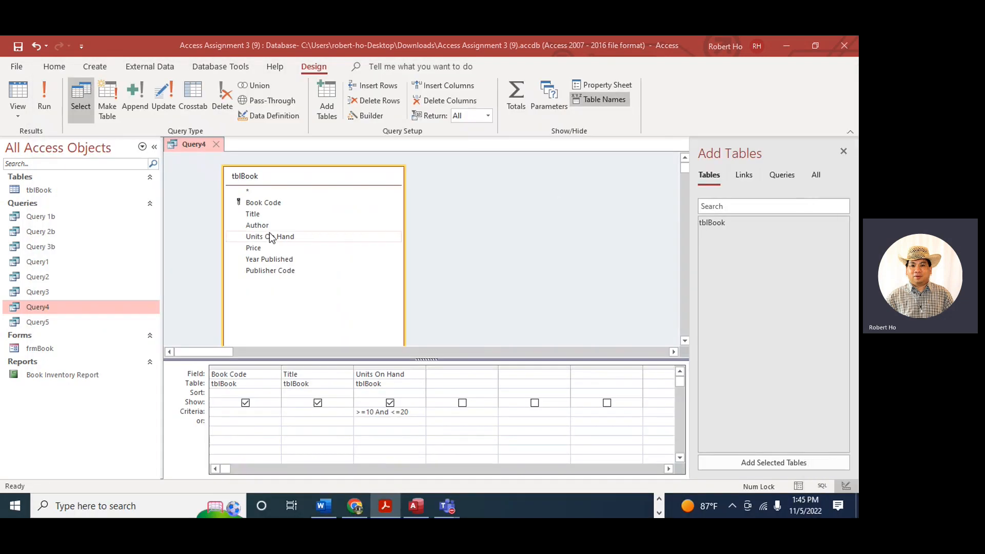
{"action": "left_click", "coordinate": [48, 106]}
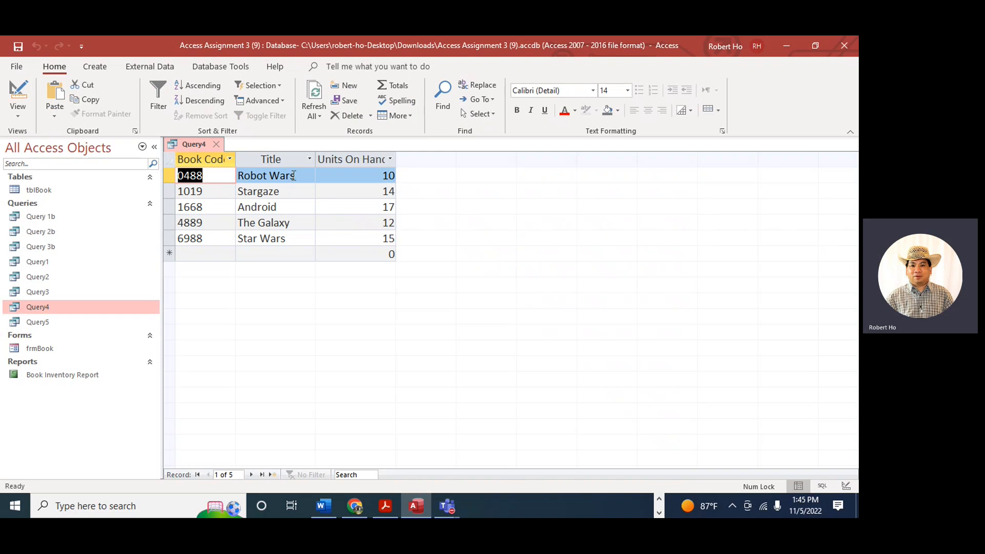
Step: Widen the Book Code and Units On Hand columns in the Query4 results, and close the query with its changes saved
{"action": "left_click_drag", "start_coordinate": [233, 159], "coordinate": [238, 159]}
{"action": "double_click", "coordinate": [238, 159]}
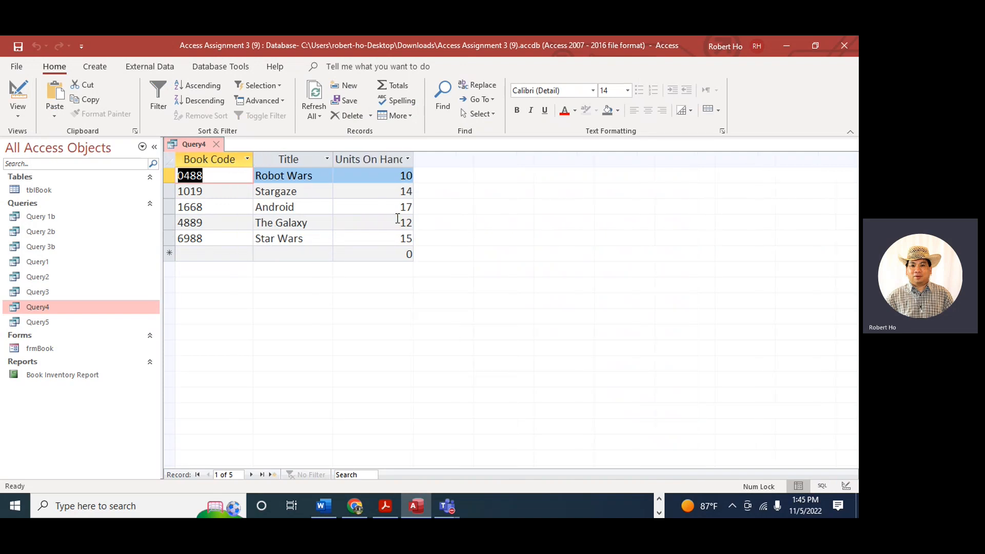
{"action": "double_click", "coordinate": [411, 159]}
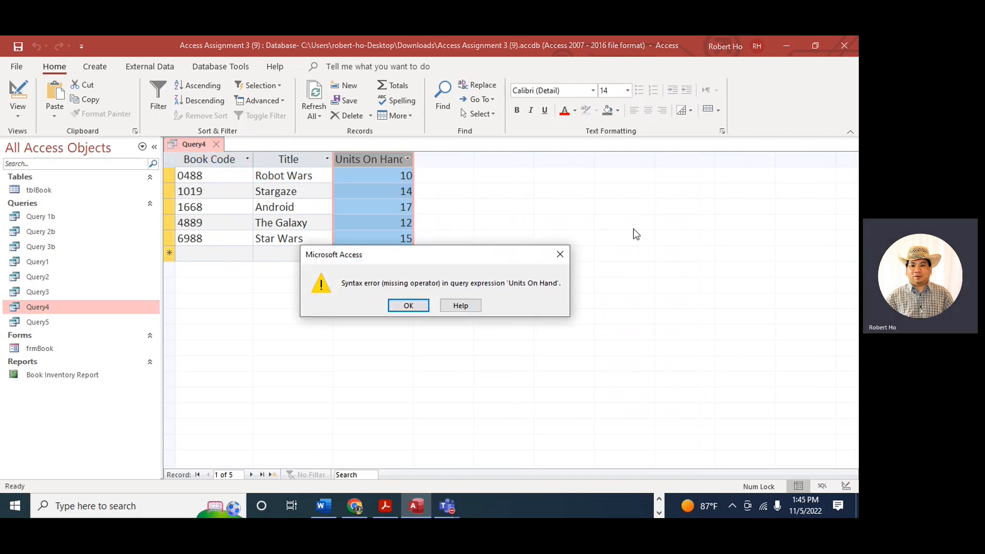
{"action": "left_click", "coordinate": [560, 254]}
{"action": "left_click", "coordinate": [407, 159]}
{"action": "left_click", "coordinate": [407, 161]}
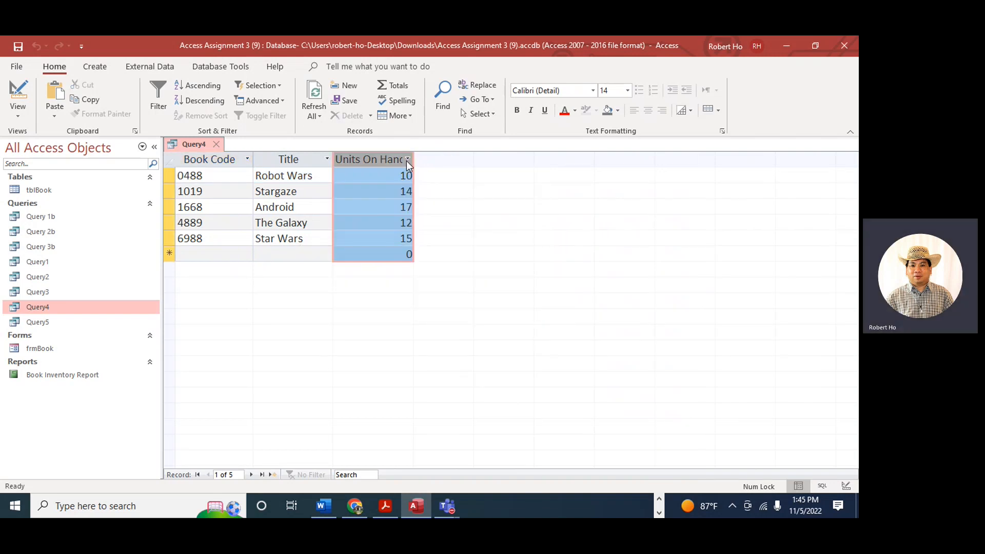
{"action": "left_click_drag", "start_coordinate": [414, 160], "coordinate": [478, 159]}
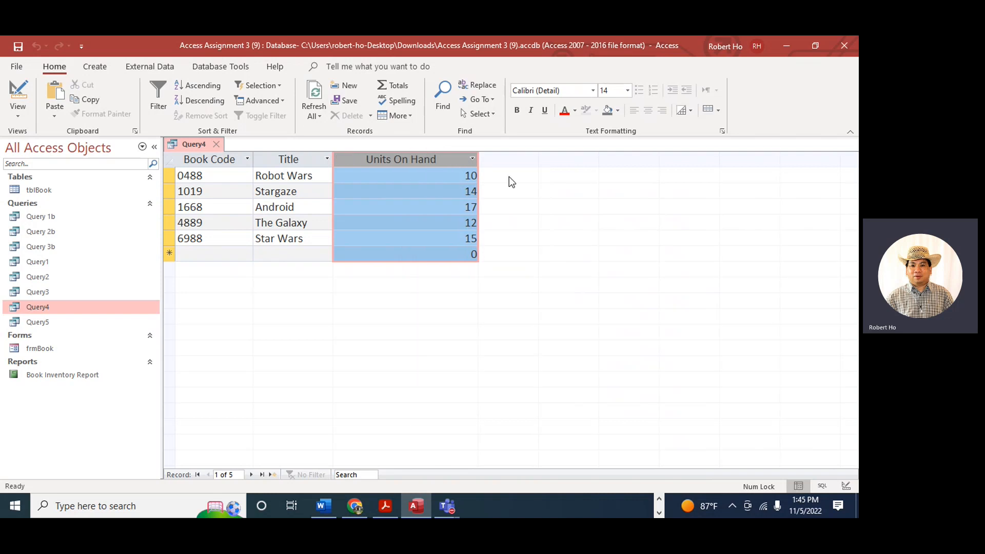
{"action": "left_click", "coordinate": [217, 145]}
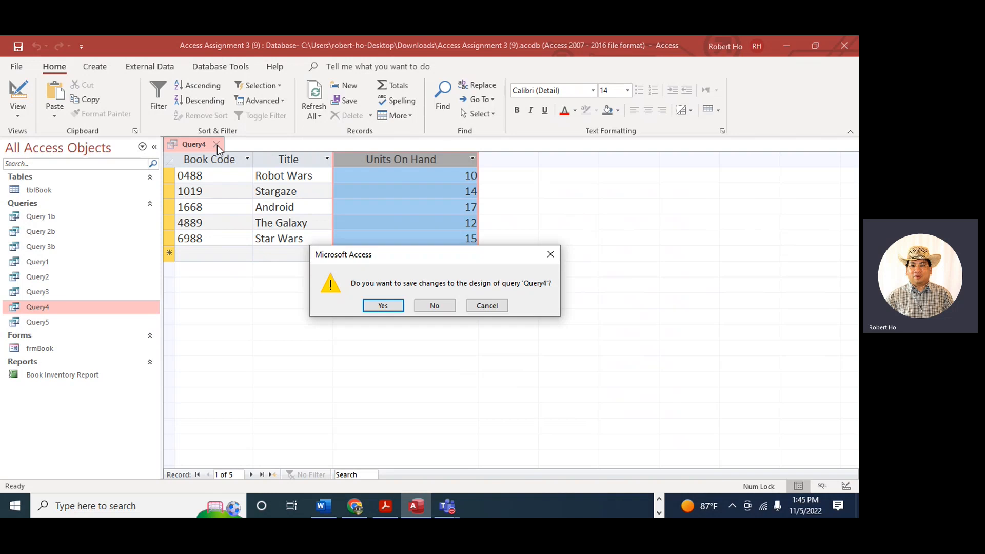
{"action": "left_click", "coordinate": [384, 306]}
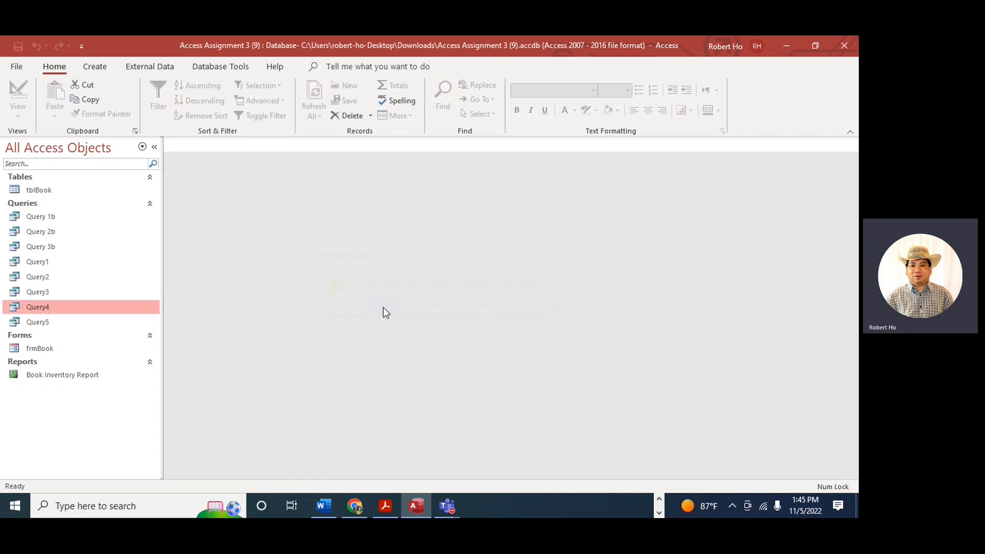
Step: Rename Query4 as Query 4b
{"action": "right_click", "coordinate": [44, 308]}
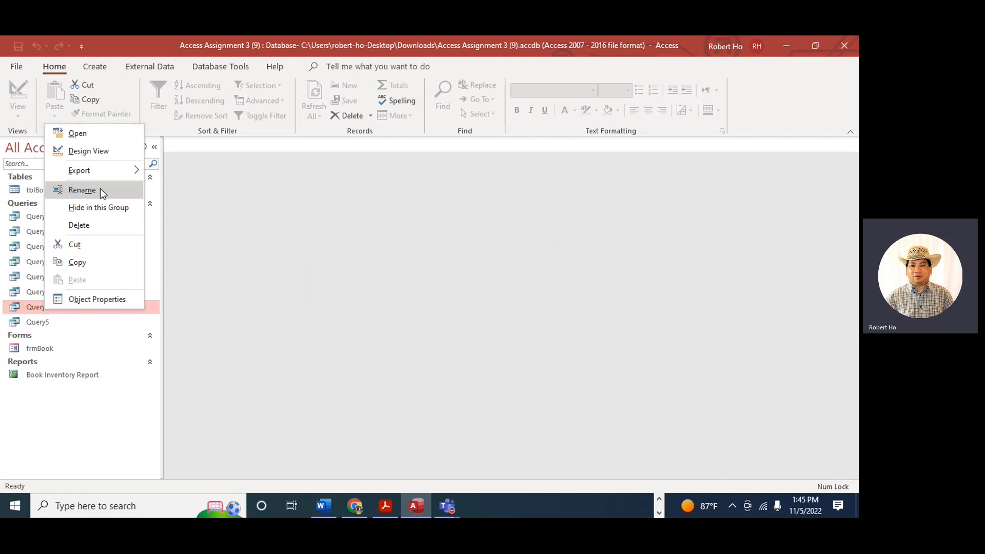
{"action": "left_click", "coordinate": [82, 190]}
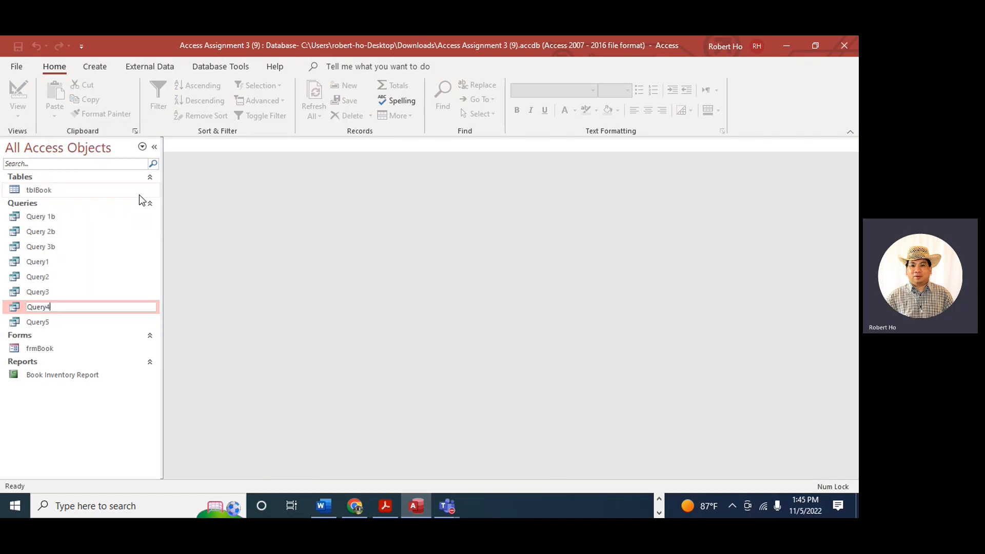
{"action": "key", "text": "BackSpace"}
{"action": "type", "text": "4b"}
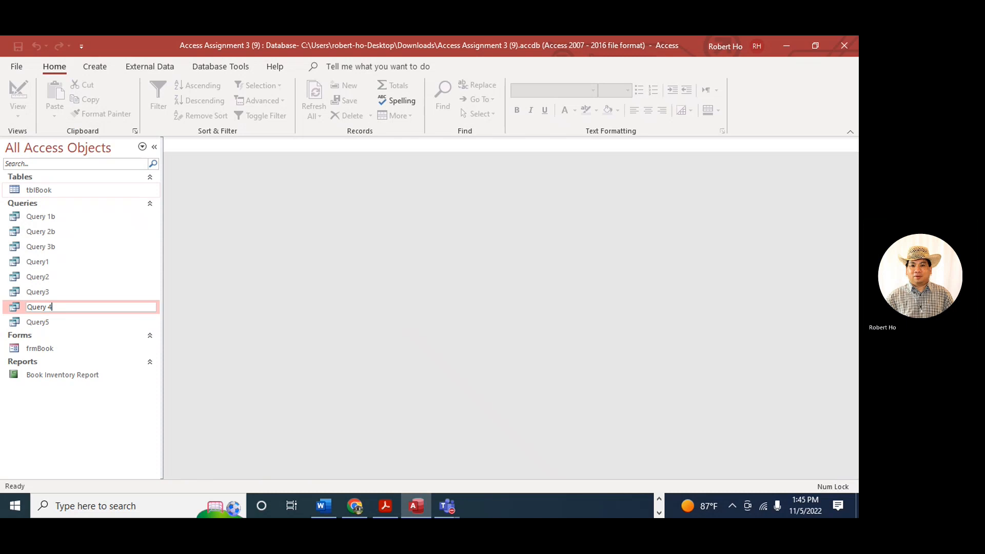
{"action": "left_click", "coordinate": [77, 448]}
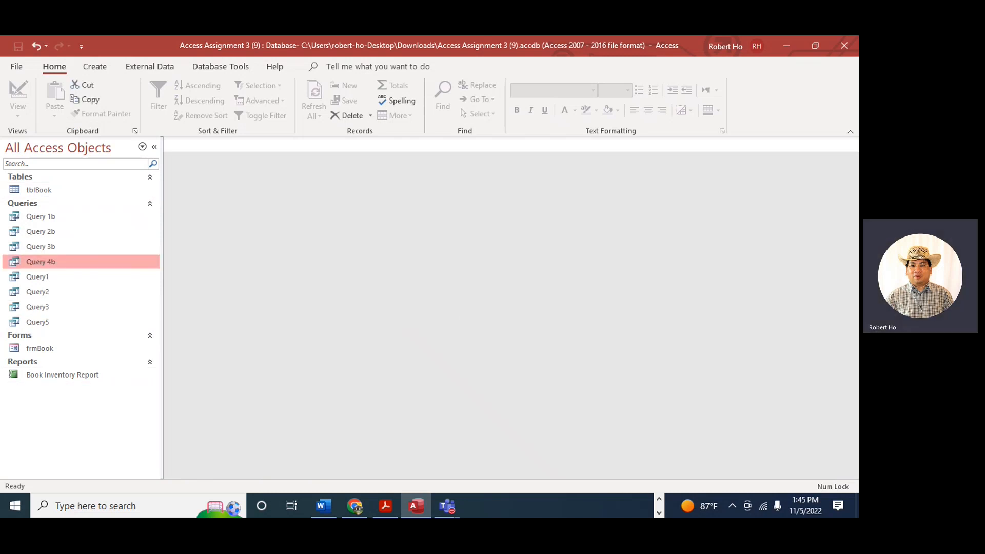
Step: Bring the assignment PDF into view, read the fifth query's requirements in item 8e, and move the PDF out of the way
{"action": "left_click_drag", "start_coordinate": [858, 146], "coordinate": [430, 91]}
{"action": "scroll", "coordinate": [222, 401], "scroll_direction": "down", "scroll_amount": 2}
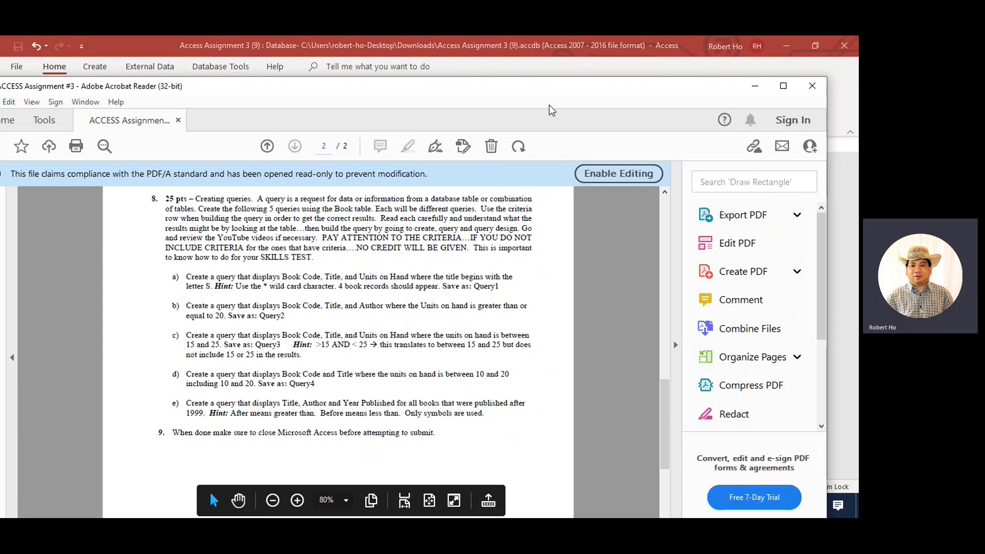
{"action": "left_click_drag", "start_coordinate": [534, 90], "coordinate": [859, 149]}
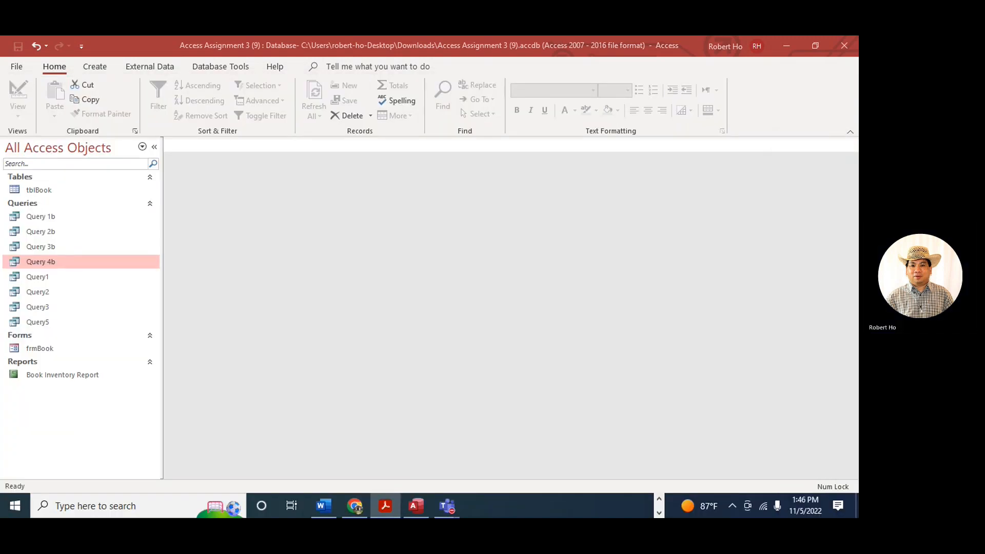
Step: Create a new query in Design View and add the tblBook table to it
{"action": "left_click", "coordinate": [105, 68]}
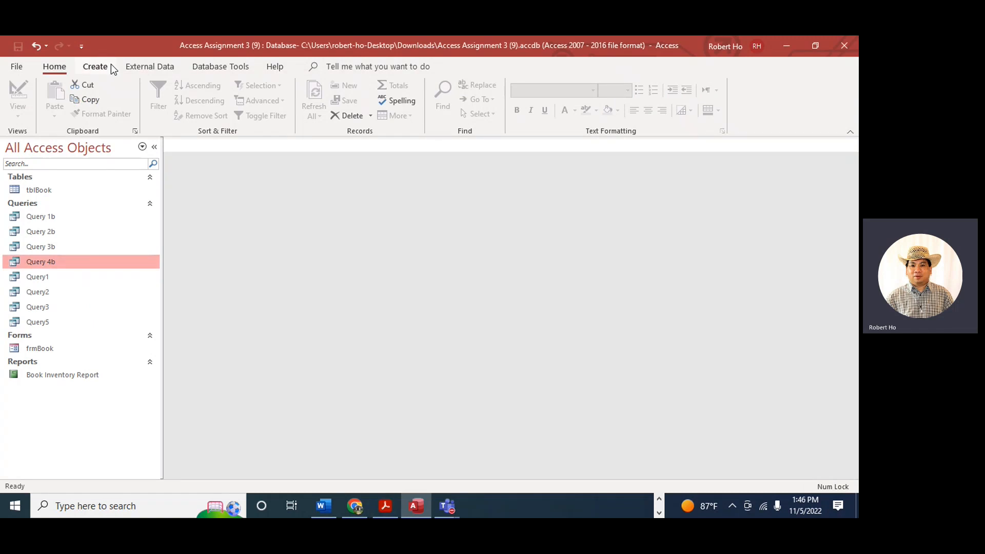
{"action": "left_click", "coordinate": [95, 68]}
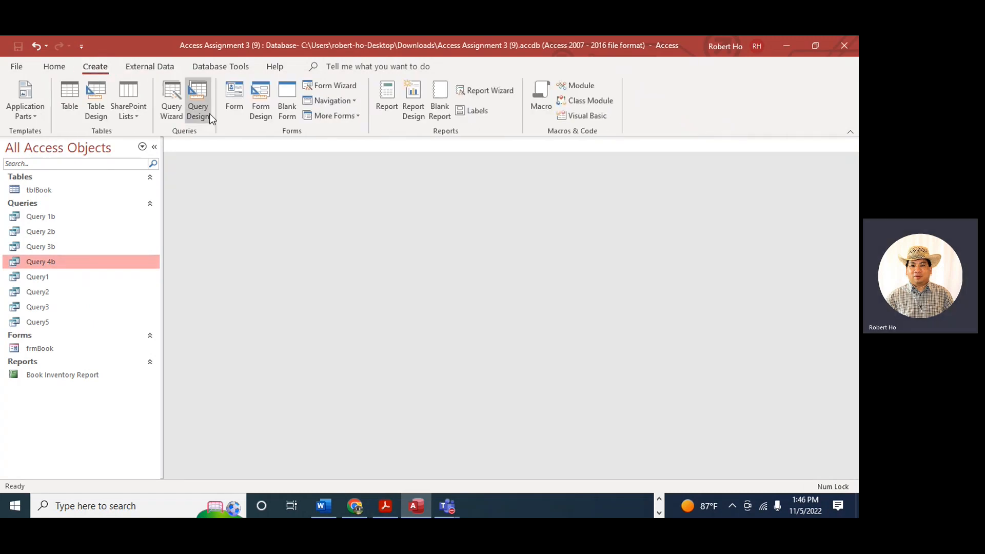
{"action": "left_click", "coordinate": [205, 116]}
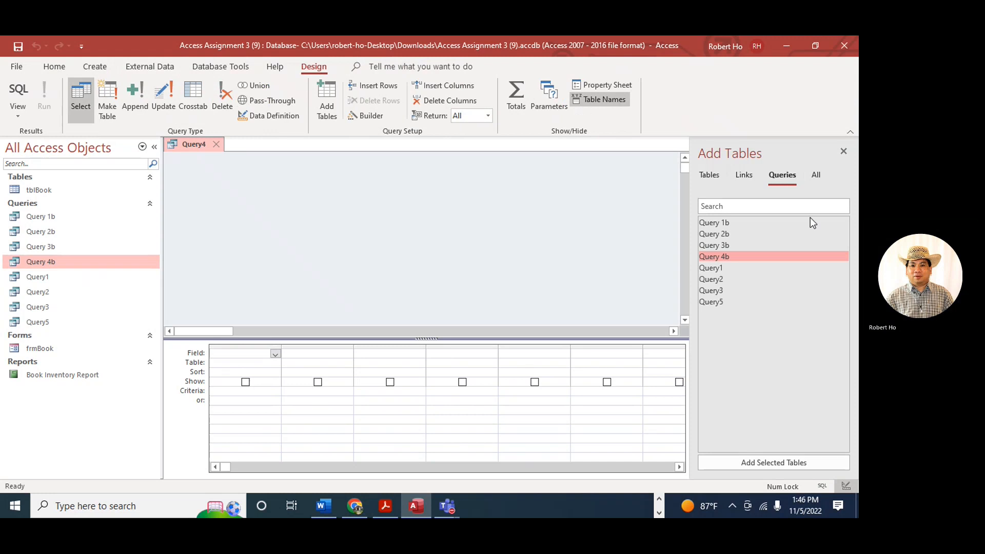
{"action": "left_click", "coordinate": [711, 176]}
{"action": "left_click", "coordinate": [782, 174]}
{"action": "left_click", "coordinate": [710, 175]}
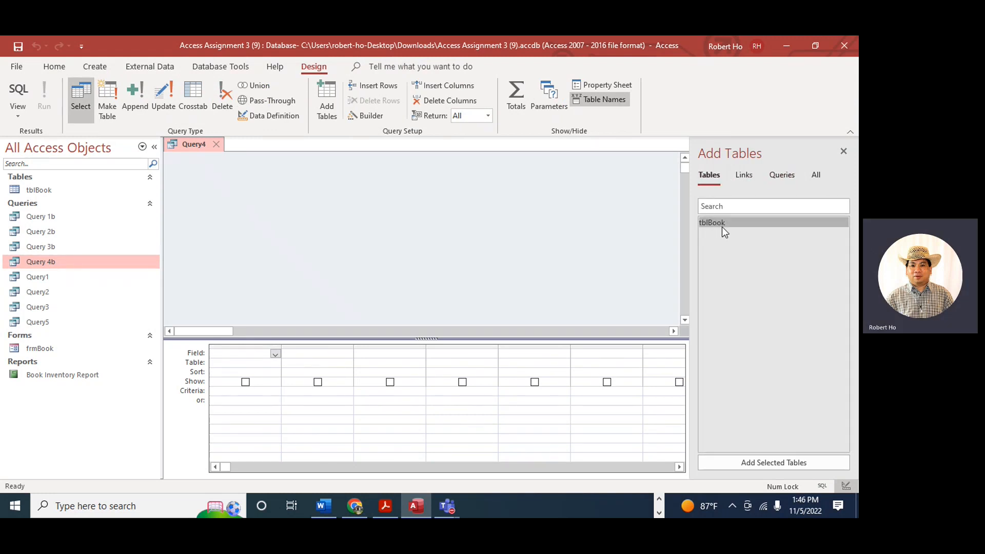
{"action": "double_click", "coordinate": [723, 226]}
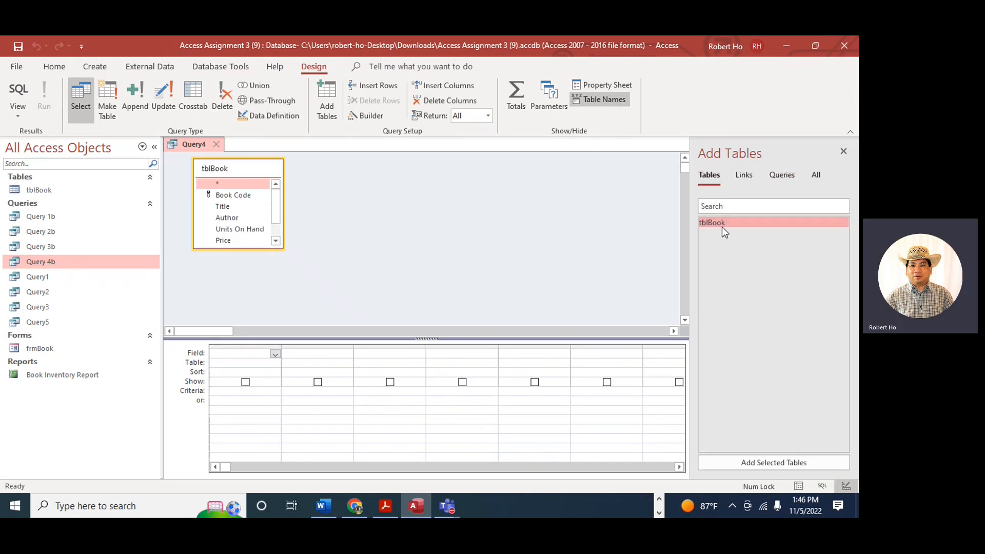
Step: Add the Title, Author and Year Published fields to the query grid and set the Year Published criteria to >1999
{"action": "double_click", "coordinate": [232, 207]}
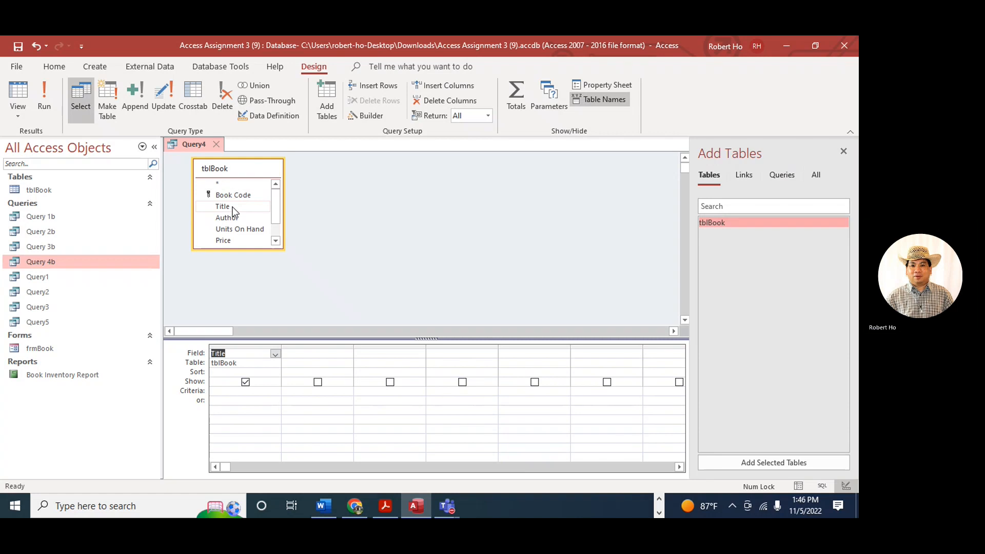
{"action": "double_click", "coordinate": [235, 219]}
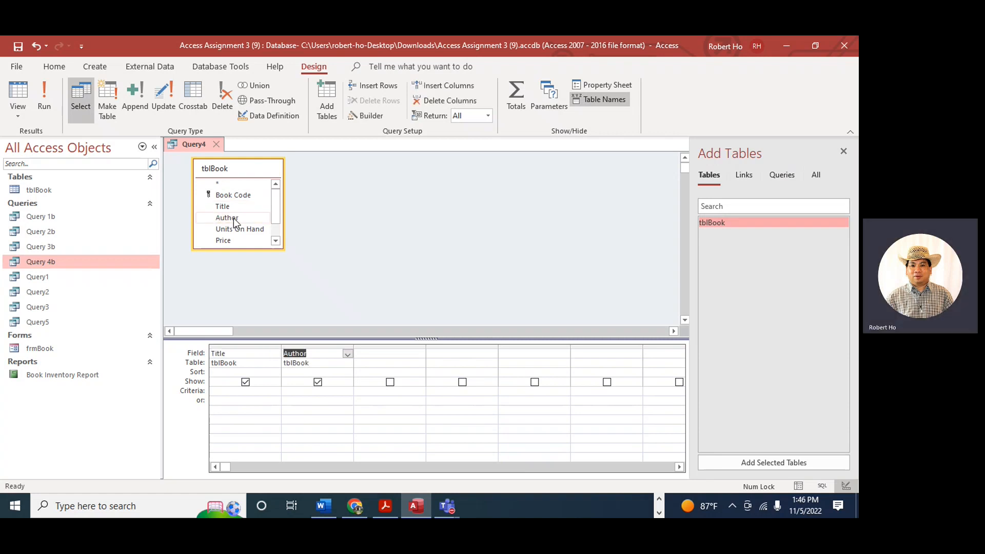
{"action": "left_click_drag", "start_coordinate": [278, 250], "coordinate": [331, 297]}
{"action": "double_click", "coordinate": [255, 252]}
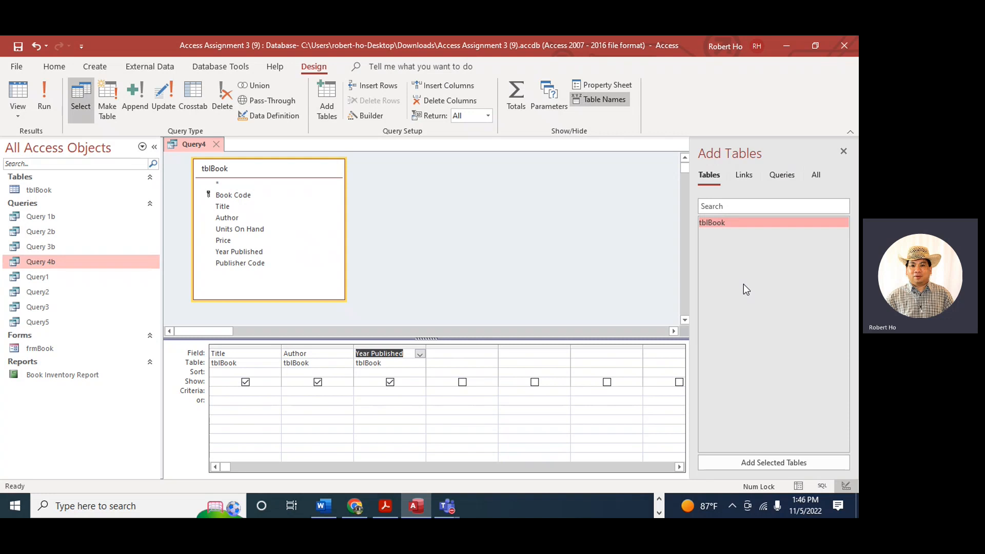
{"action": "left_click", "coordinate": [382, 394]}
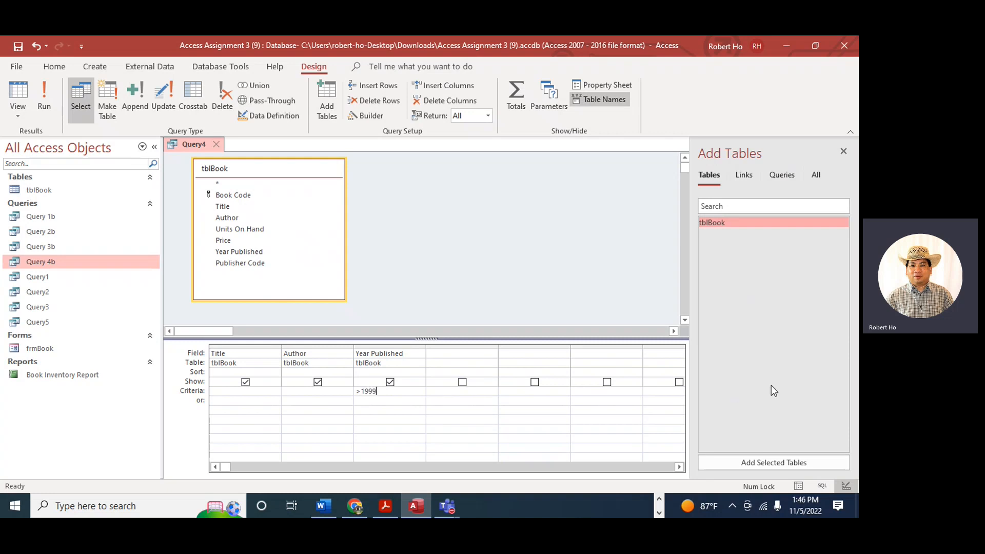
Step: Run the new query, save it as a query object named Query 5, and close it
{"action": "left_click", "coordinate": [54, 97]}
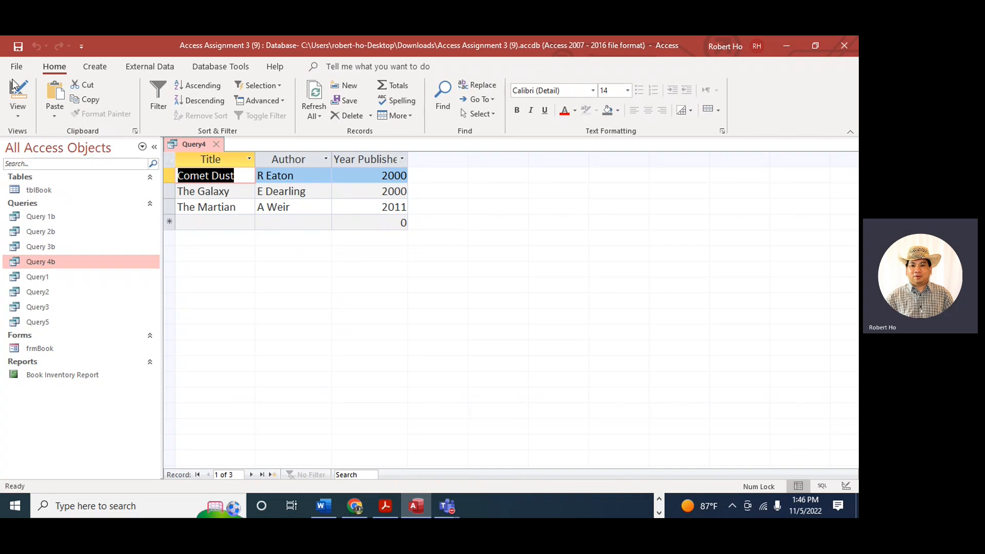
{"action": "left_click", "coordinate": [16, 63]}
{"action": "left_click", "coordinate": [47, 237]}
{"action": "left_click", "coordinate": [179, 184]}
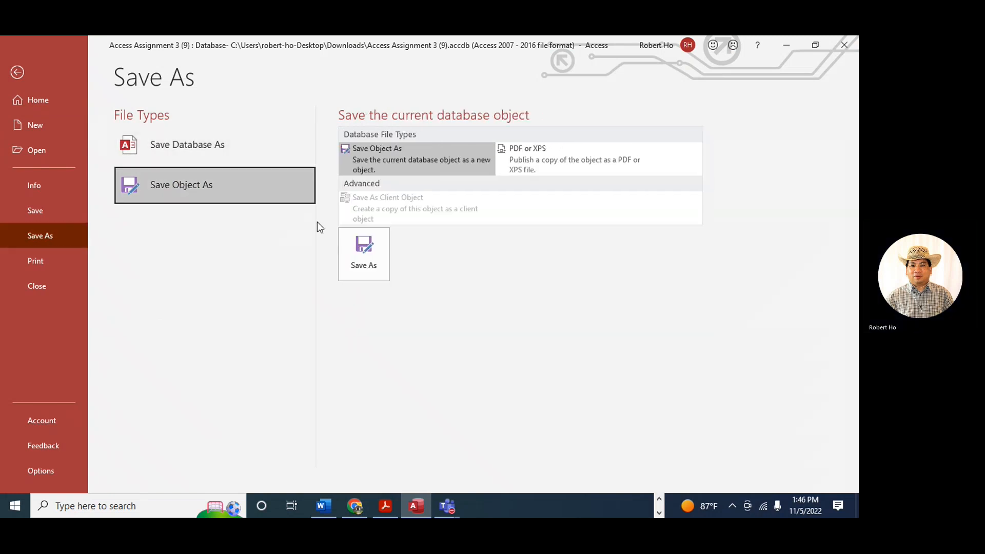
{"action": "left_click", "coordinate": [376, 257]}
{"action": "type", "text": "Query 5"}
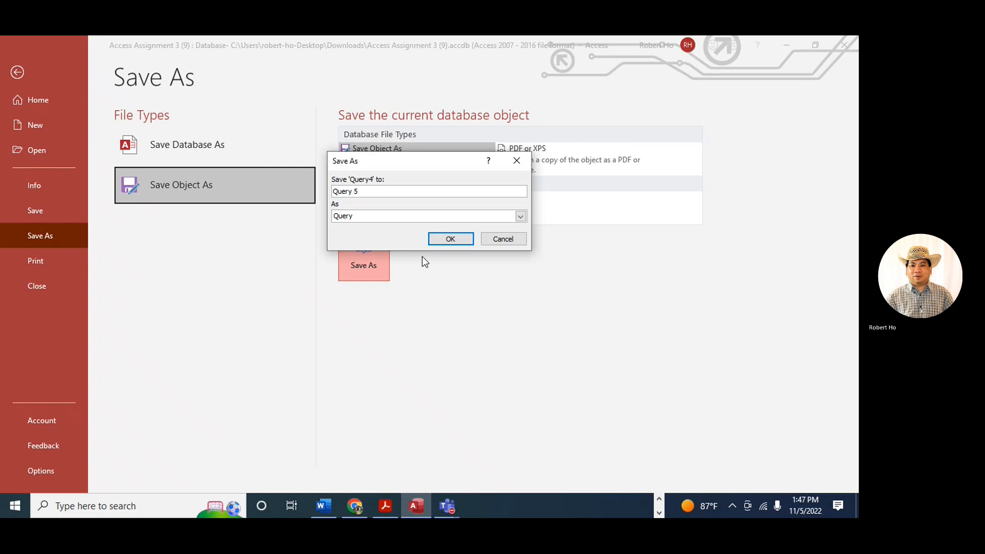
{"action": "left_click", "coordinate": [444, 240]}
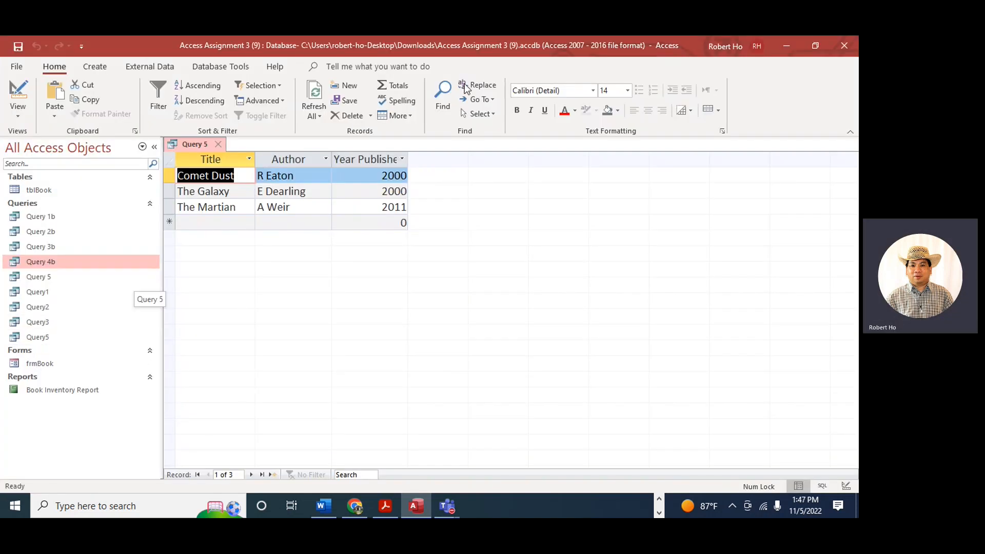
{"action": "left_click", "coordinate": [218, 145]}
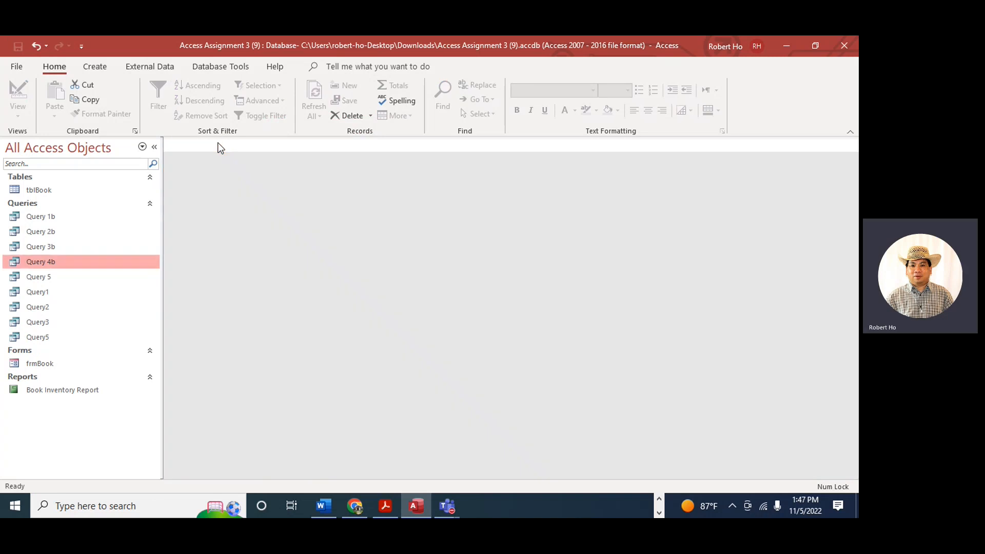
Step: Rename Query 5 as Query 5b
{"action": "right_click", "coordinate": [52, 281]}
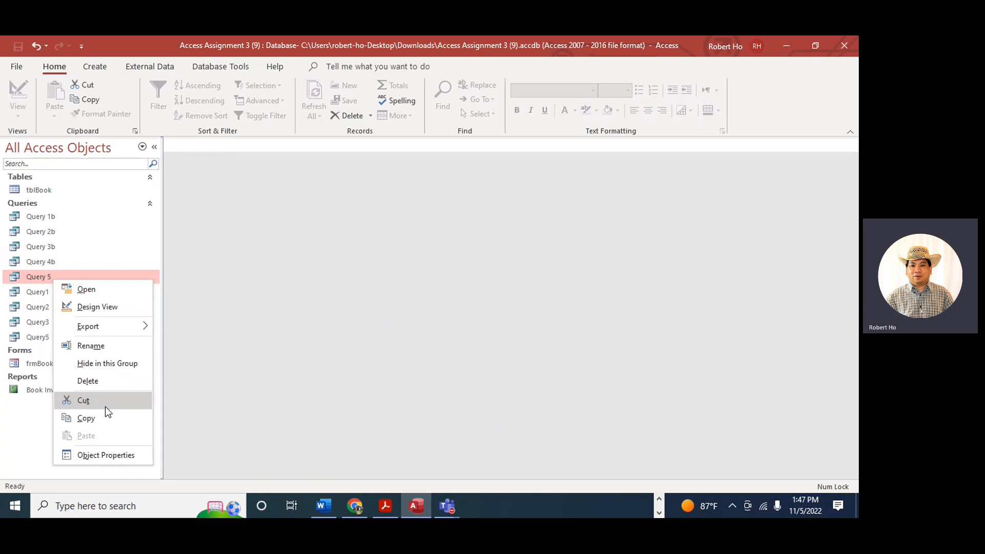
{"action": "left_click", "coordinate": [118, 345]}
{"action": "left_click", "coordinate": [86, 280]}
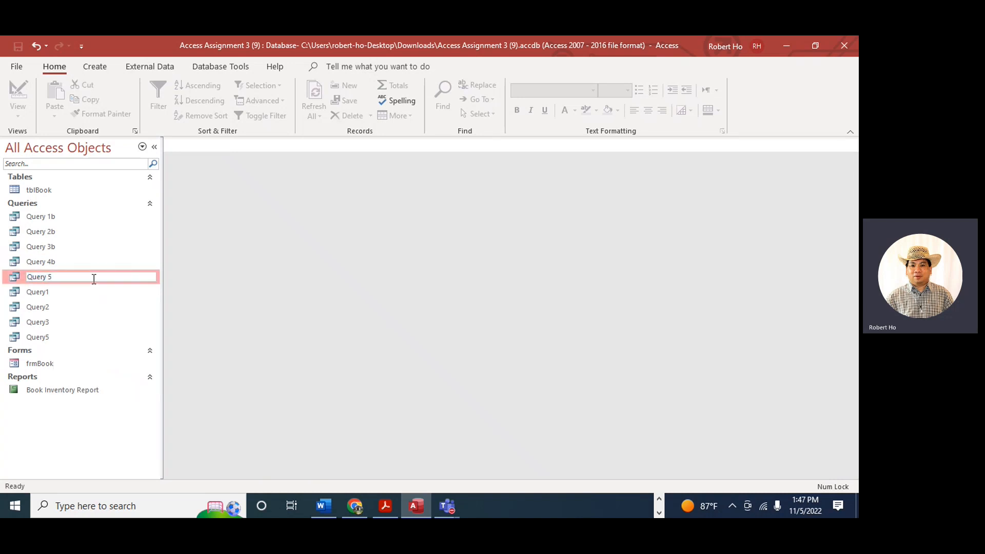
{"action": "type", "text": "b"}
{"action": "left_click", "coordinate": [86, 426]}
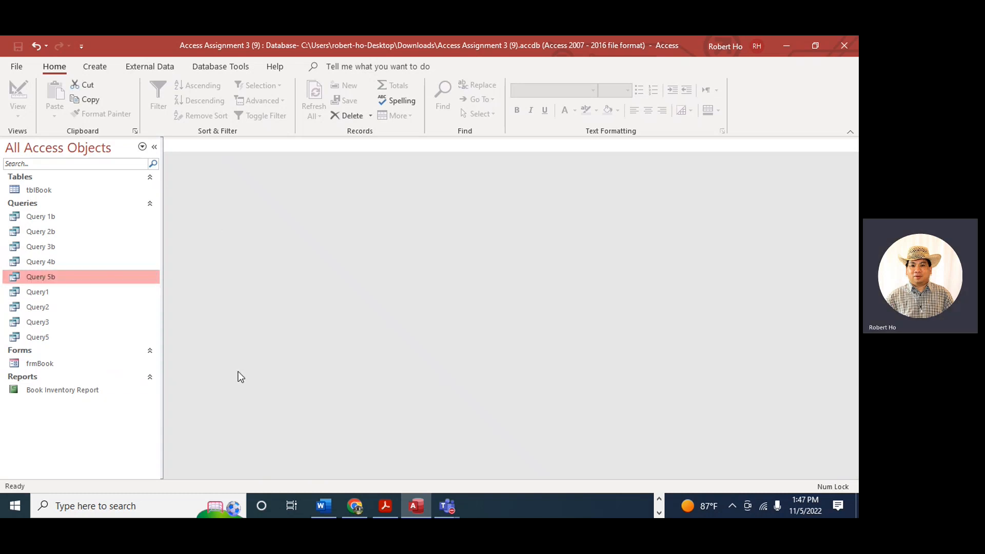
Step: Maximize the assignment PDF, review its instructions from item 8 back to the table structure on page 1, and minimize it
{"action": "left_click_drag", "start_coordinate": [858, 78], "coordinate": [430, 78]}
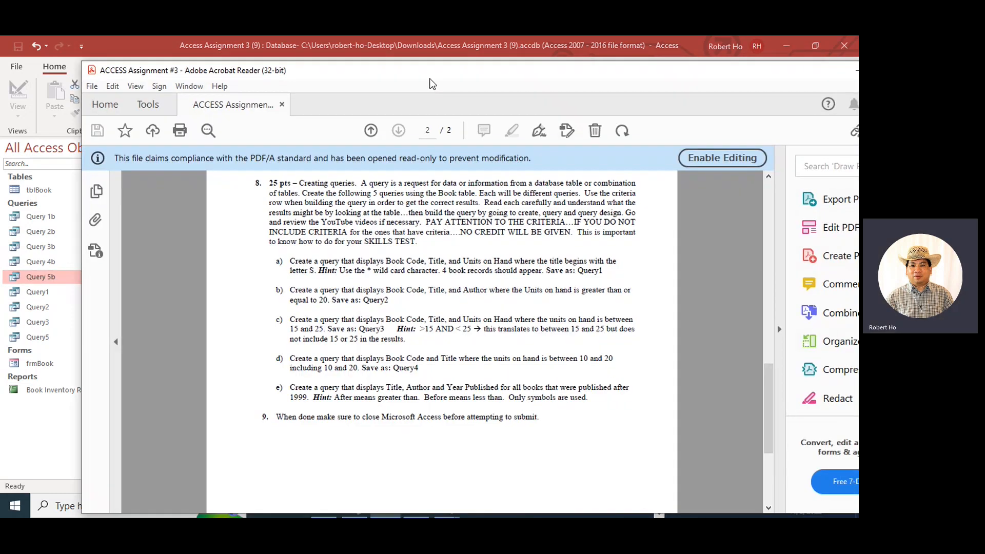
{"action": "left_click_drag", "start_coordinate": [726, 78], "coordinate": [643, 73]}
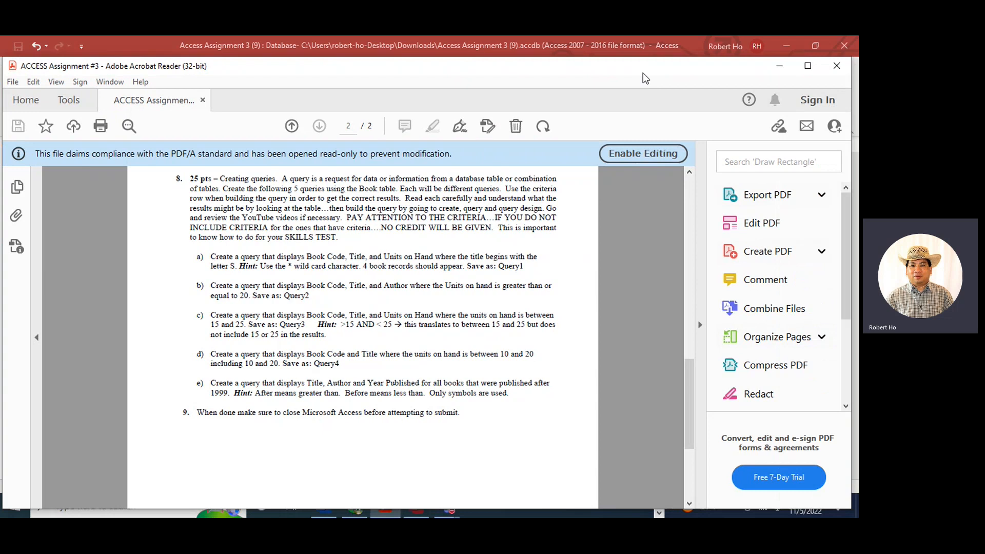
{"action": "left_click", "coordinate": [798, 71]}
{"action": "scroll", "coordinate": [295, 366], "scroll_direction": "up", "scroll_amount": 3}
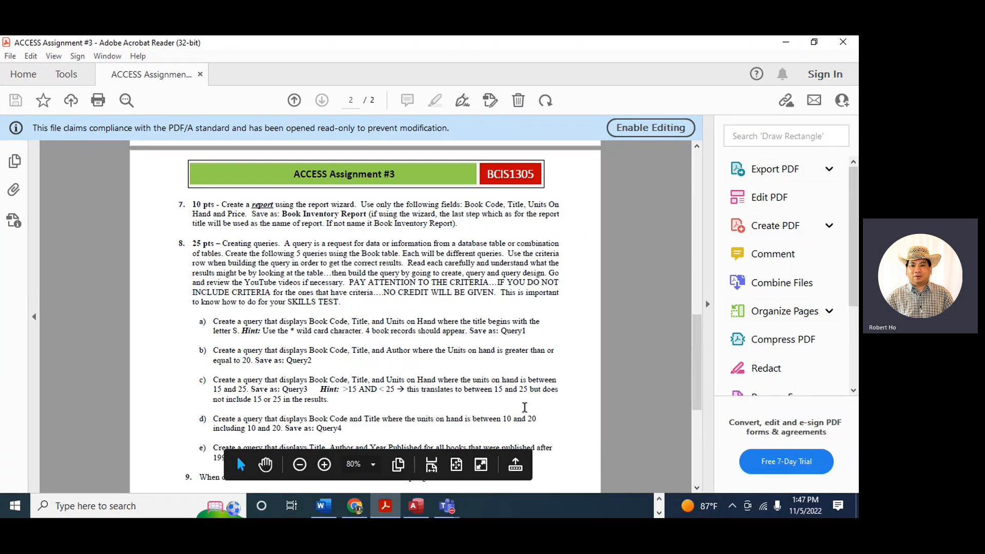
{"action": "scroll", "coordinate": [569, 325], "scroll_direction": "up", "scroll_amount": 8}
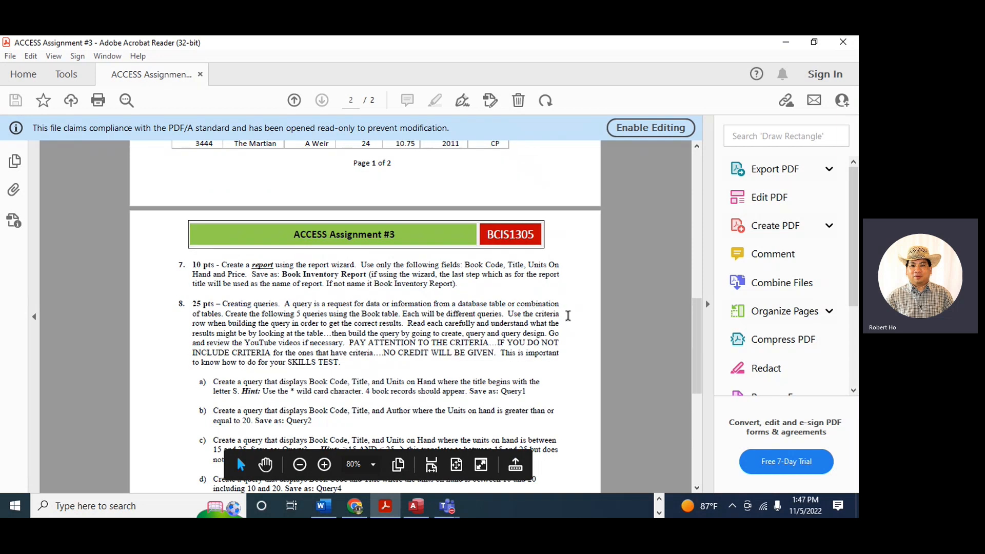
{"action": "scroll", "coordinate": [568, 329], "scroll_direction": "up", "scroll_amount": 3}
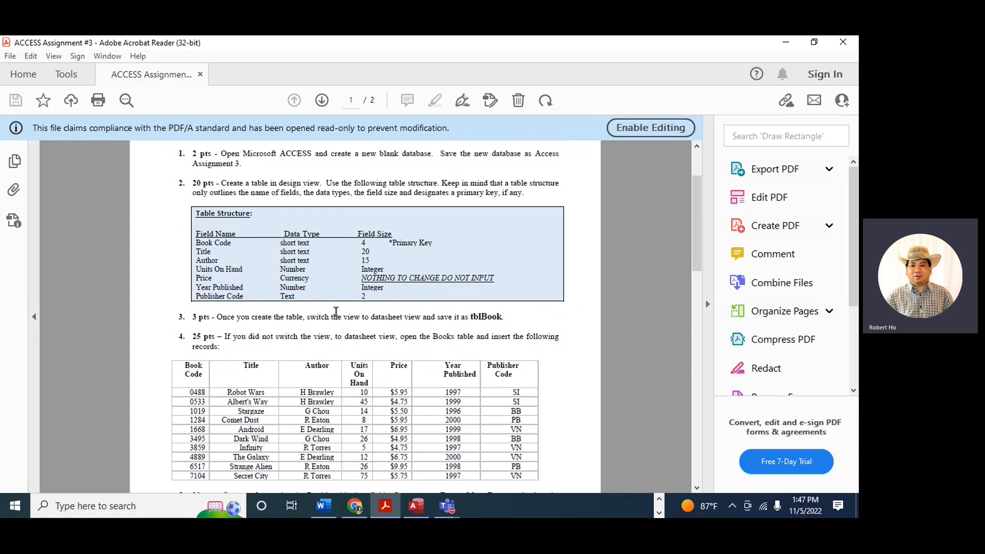
{"action": "left_click", "coordinate": [786, 42]}
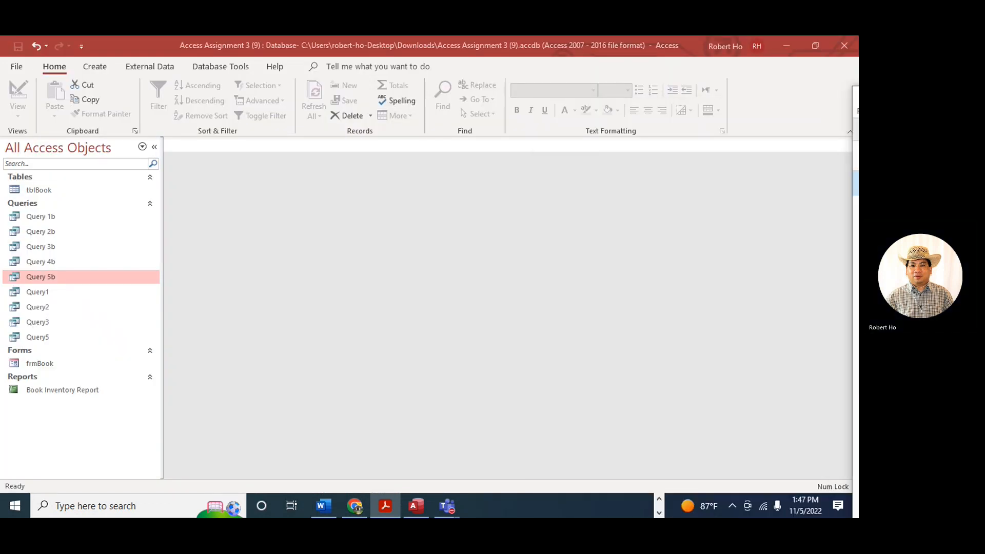
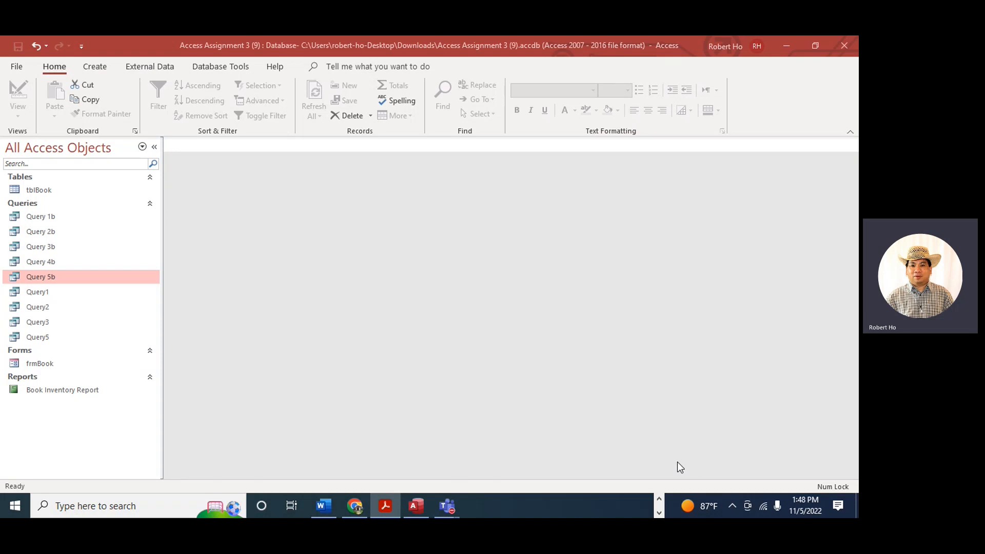
{"action": "left_click", "coordinate": [47, 191]}
{"action": "left_click", "coordinate": [95, 69]}
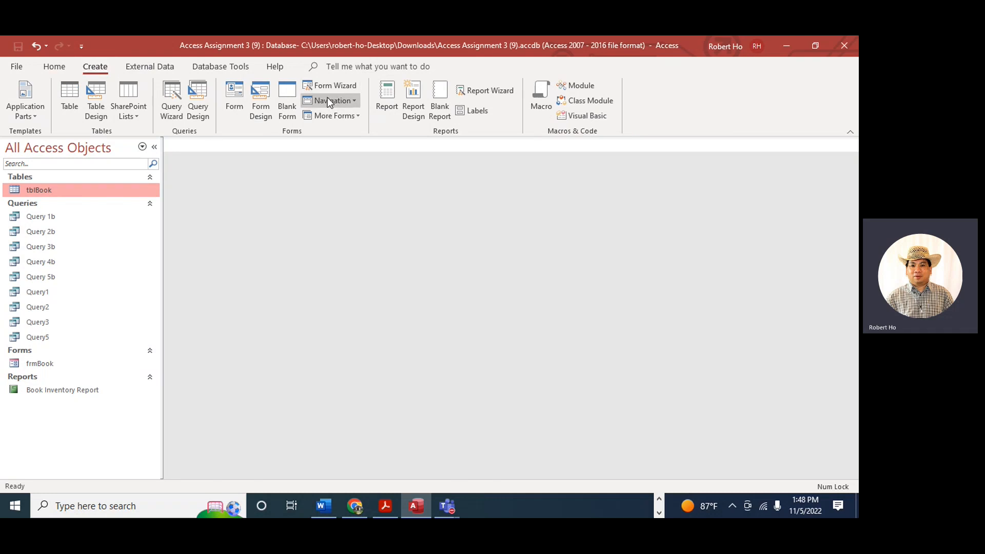
{"action": "left_click", "coordinate": [505, 89]}
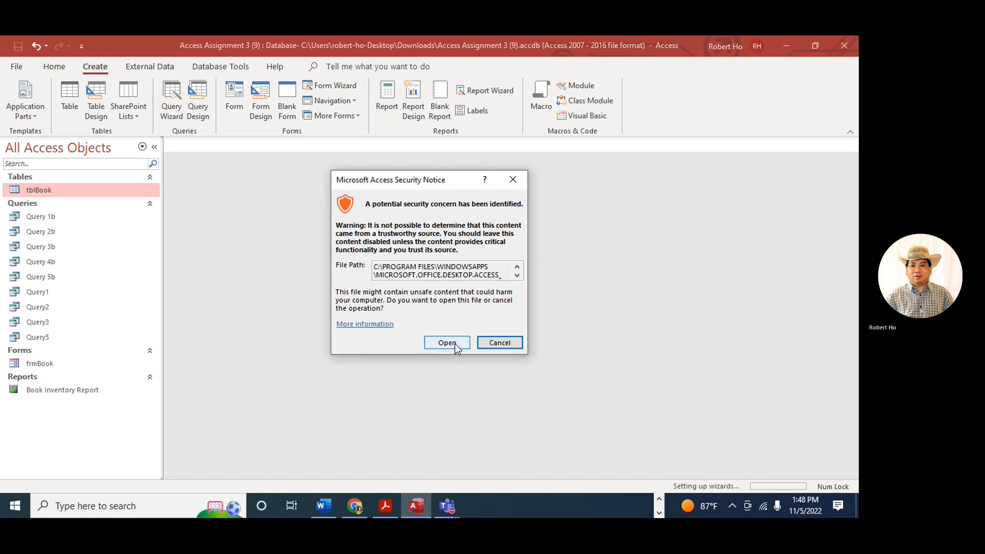
{"action": "left_click", "coordinate": [497, 342]}
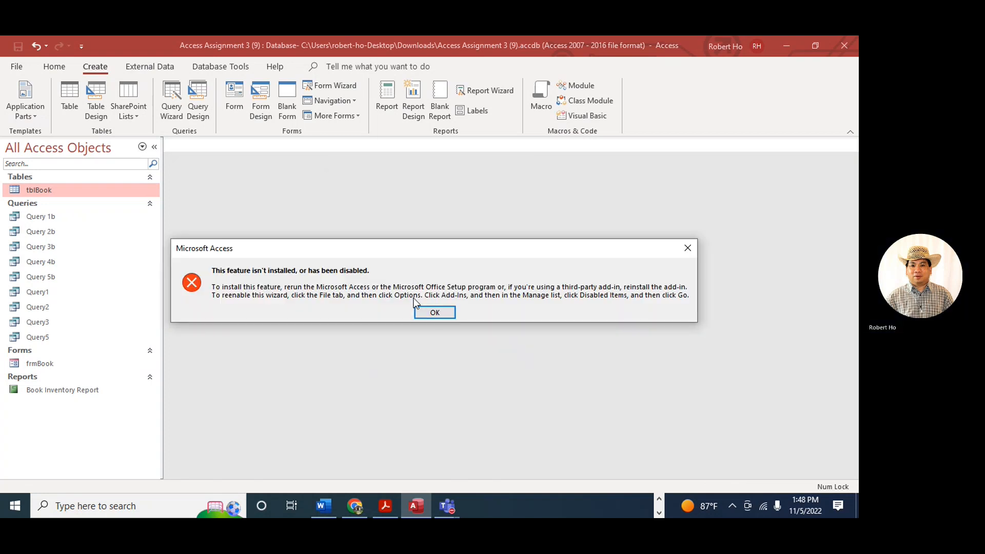
{"action": "left_click", "coordinate": [433, 312]}
{"action": "left_click", "coordinate": [47, 218]}
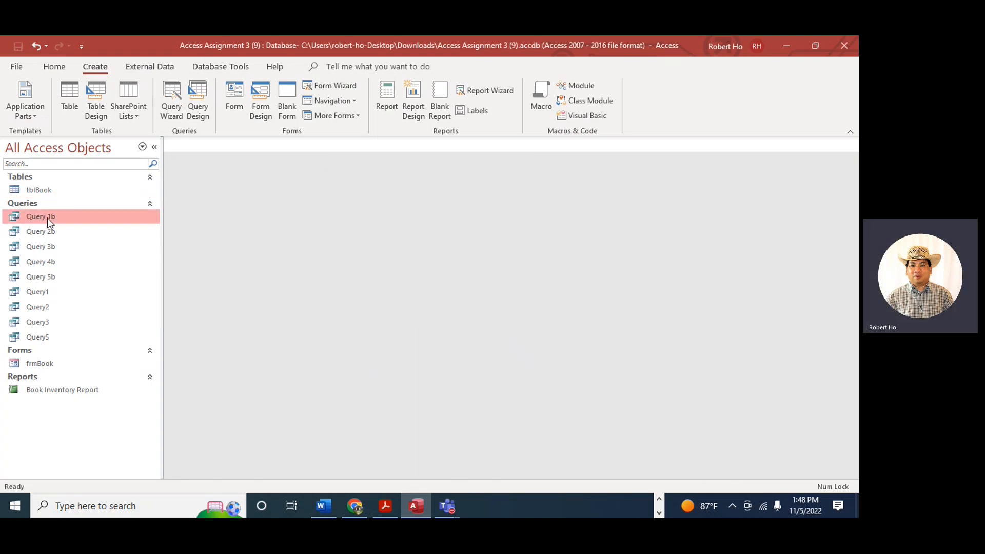
Step: Start the Report Wizard on tblBook, allow its content to open, and add the Book Code, Title, Units On Hand and Price fields
{"action": "left_click", "coordinate": [41, 186]}
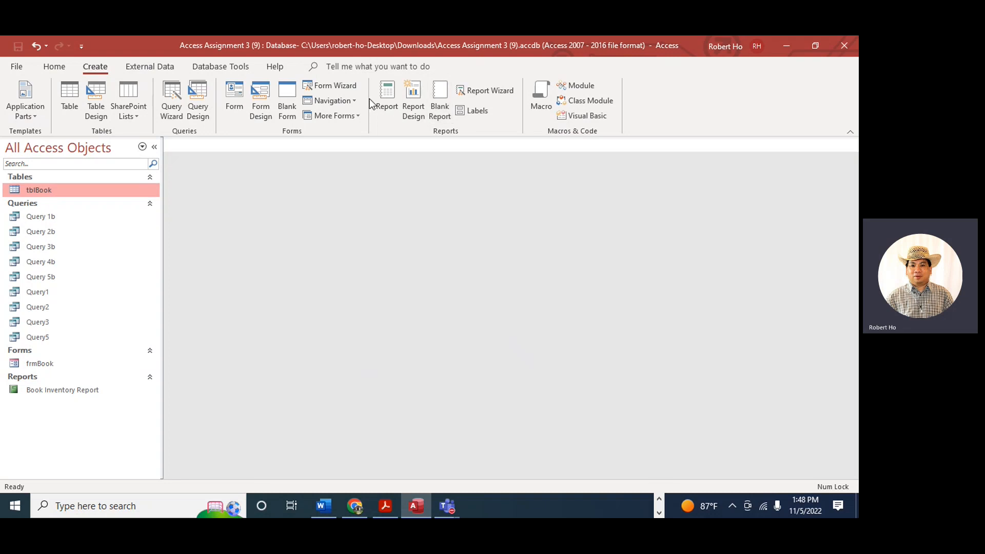
{"action": "left_click", "coordinate": [471, 95]}
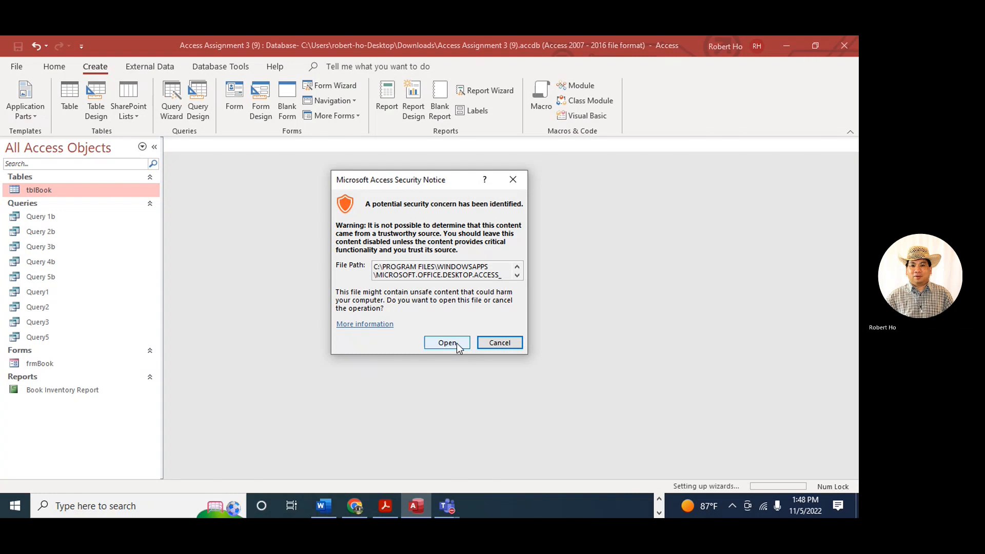
{"action": "left_click", "coordinate": [457, 344]}
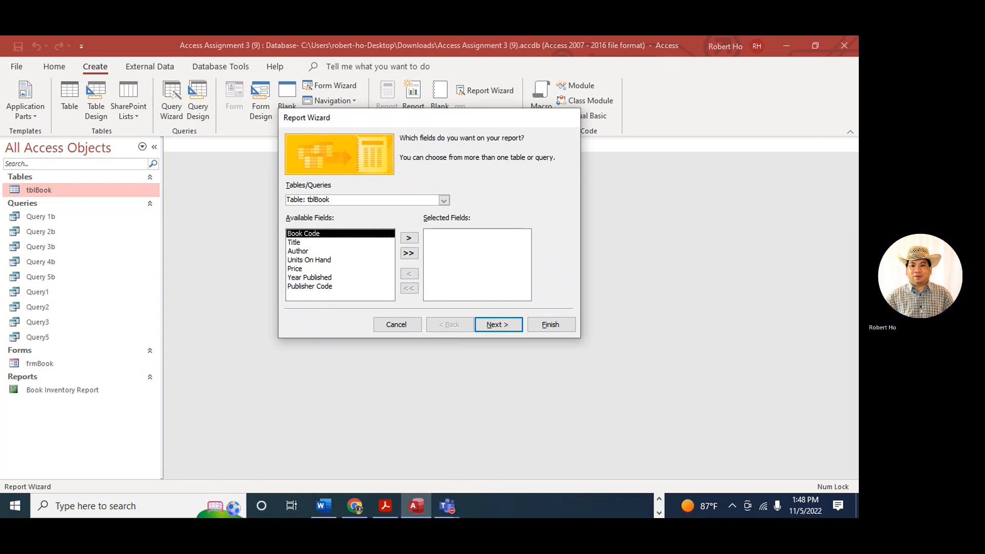
{"action": "double_click", "coordinate": [323, 234]}
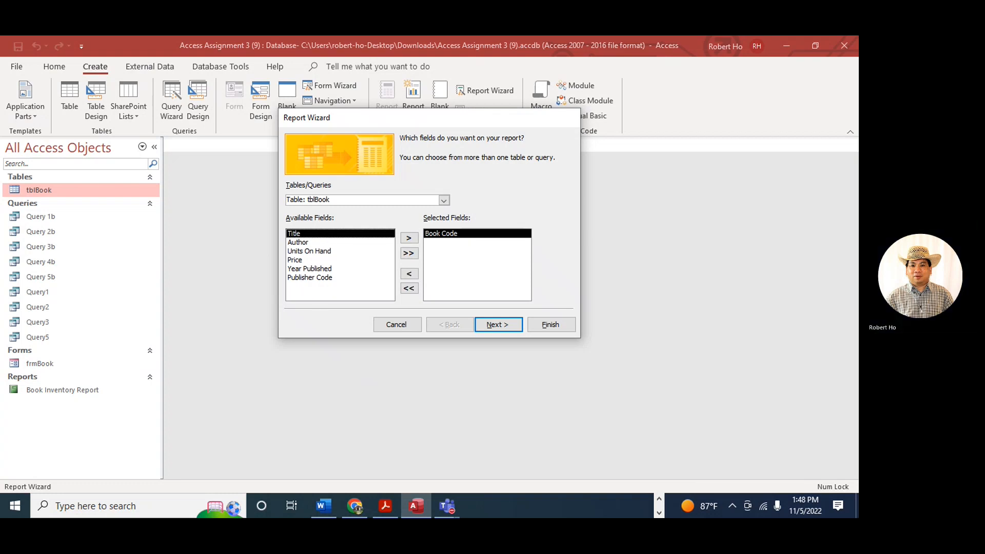
{"action": "double_click", "coordinate": [314, 234]}
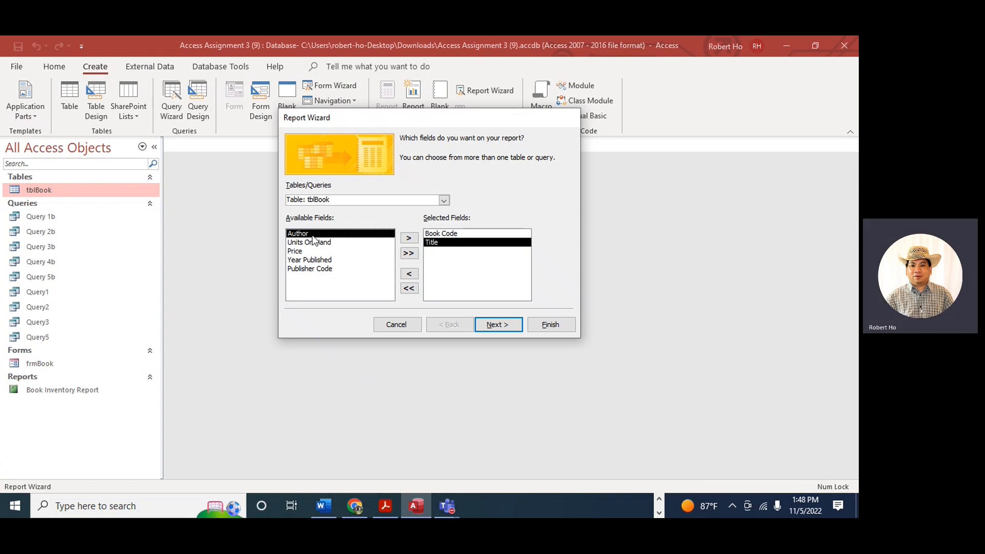
{"action": "double_click", "coordinate": [315, 242]}
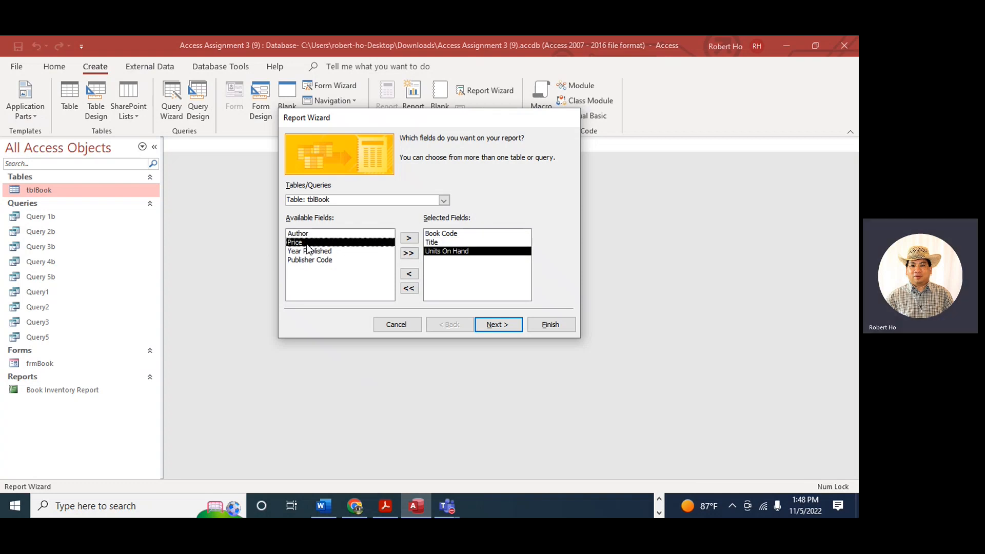
{"action": "double_click", "coordinate": [315, 244]}
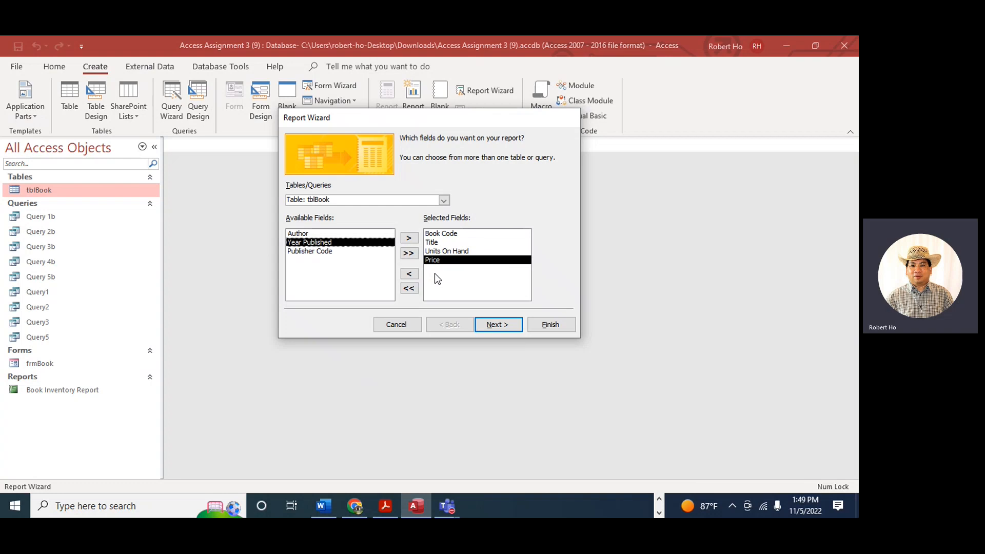
Step: Leave the report without grouping or sorting and accept the Tabular layout in Portrait orientation
{"action": "left_click", "coordinate": [488, 324]}
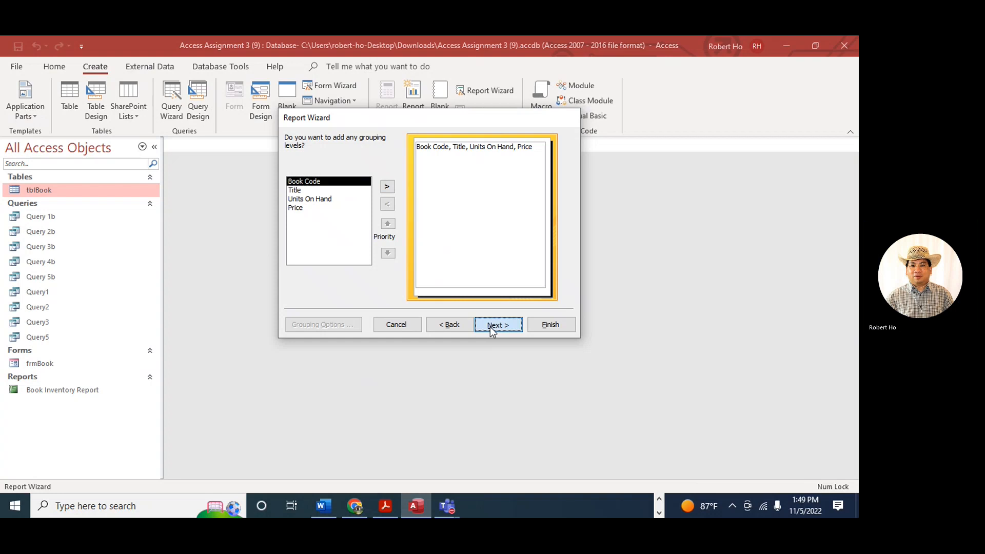
{"action": "left_click", "coordinate": [490, 327]}
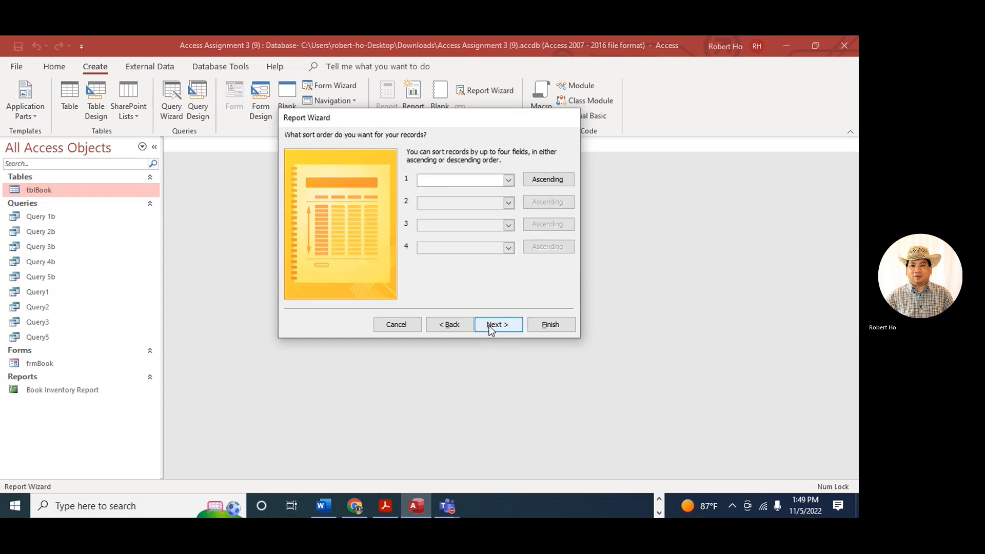
{"action": "left_click", "coordinate": [489, 326]}
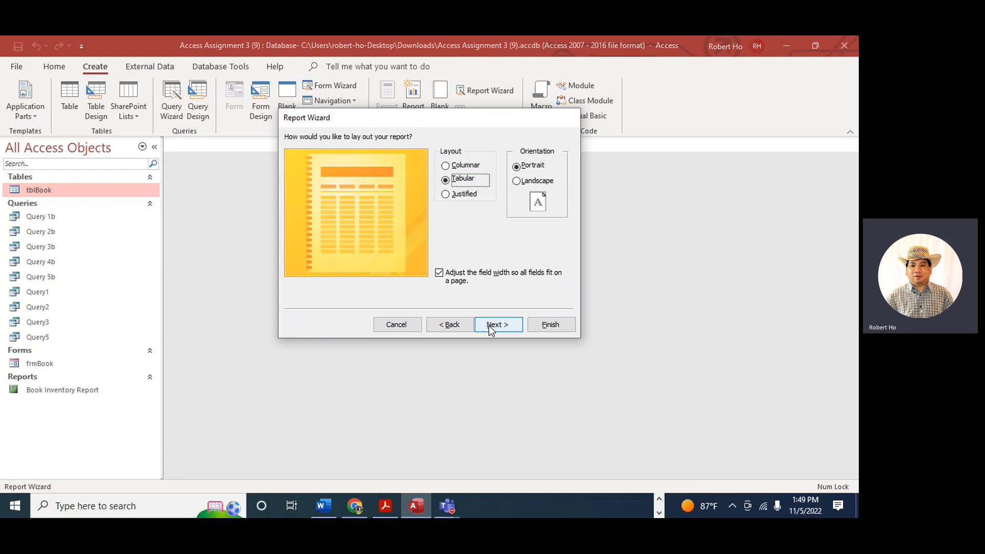
{"action": "left_click", "coordinate": [490, 326]}
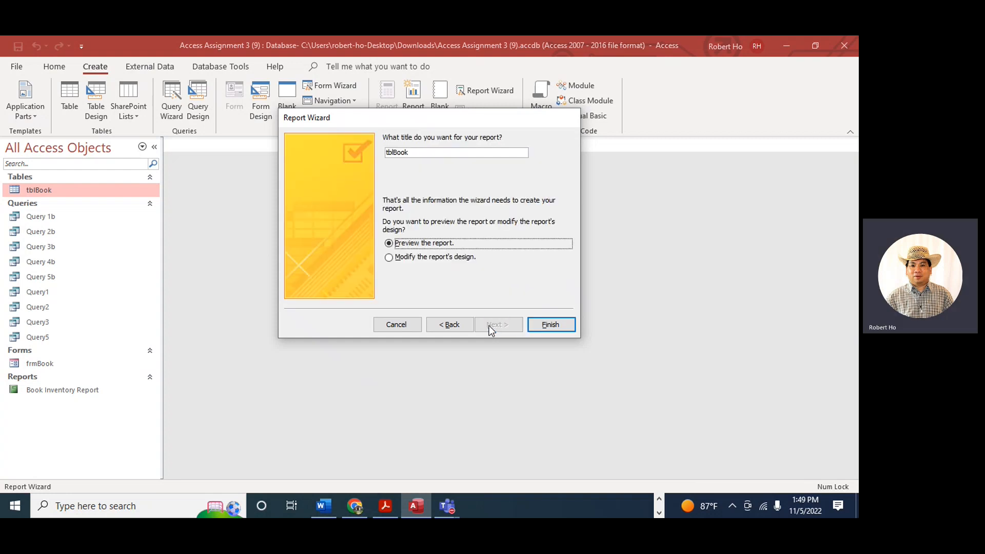
Step: Title the report "Book Inventory Report - Prepared" followed by the preparer's full name, and finish it in preview
{"action": "left_click", "coordinate": [418, 153]}
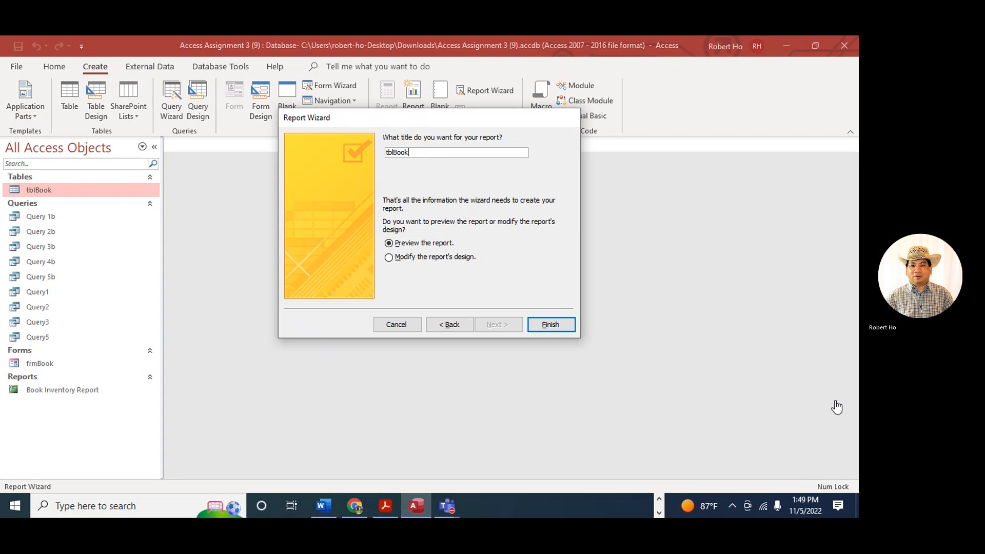
{"action": "key", "text": "BackSpace"}
{"action": "key", "text": "BackSpace"}
{"action": "key", "text": "BackSpace"}
{"action": "key", "text": "BackSpace"}
{"action": "key", "text": "BackSpace"}
{"action": "key", "text": "BackSpace"}
{"action": "key", "text": "BackSpace"}
{"action": "type", "text": "Book Inventory Report - Prepared Robert Ho"}
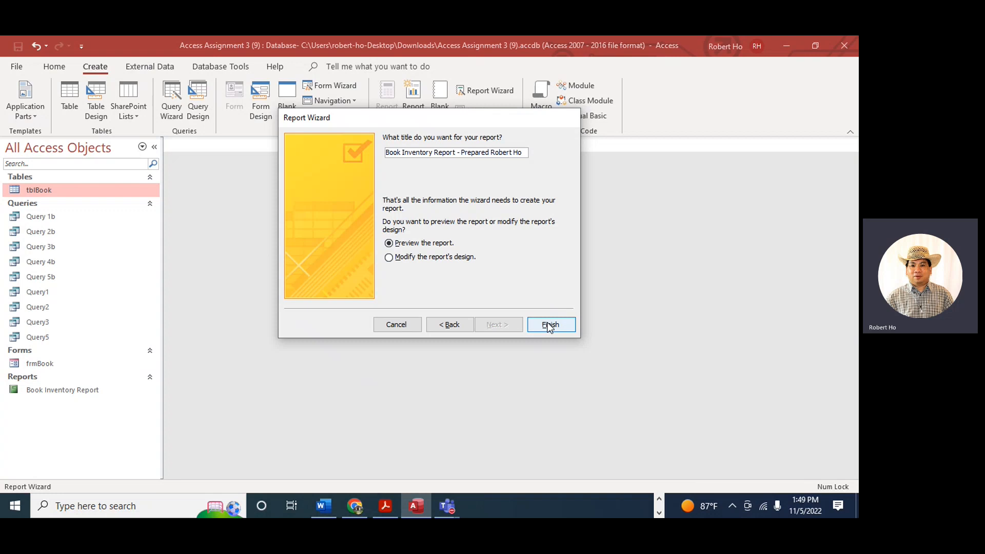
{"action": "left_click", "coordinate": [550, 324]}
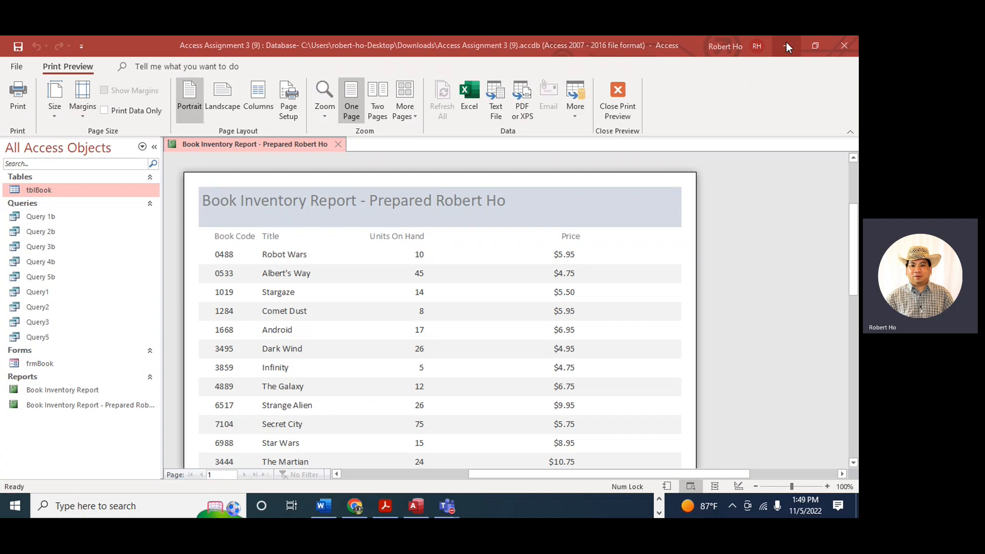
{"action": "left_click", "coordinate": [815, 46]}
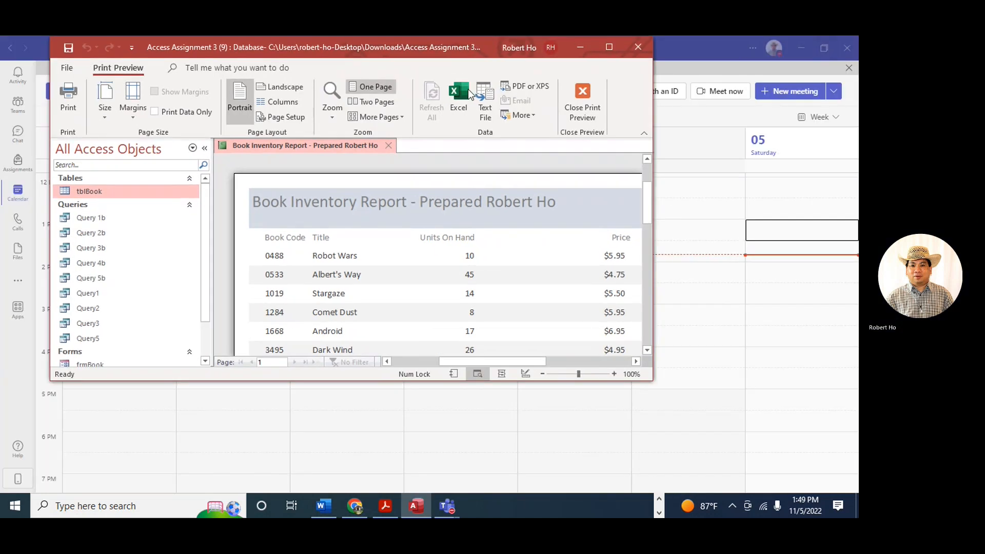
{"action": "left_click_drag", "start_coordinate": [178, 45], "coordinate": [182, 141]}
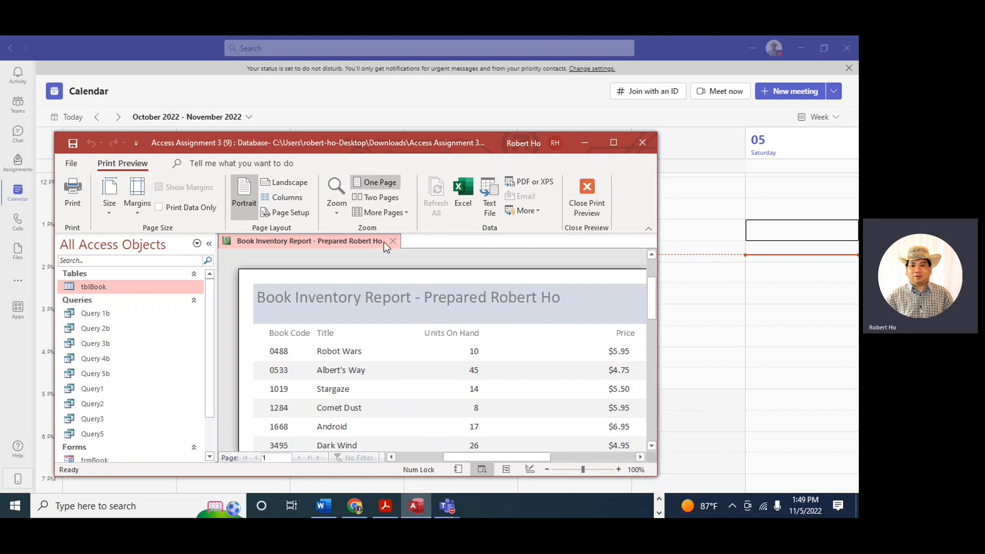
{"action": "left_click", "coordinate": [613, 144]}
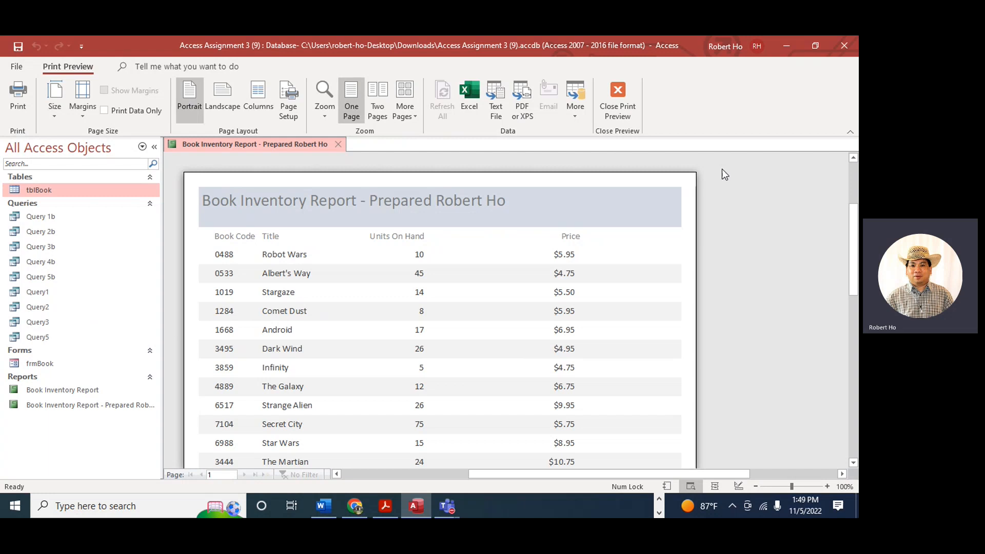
Step: Close the report's print preview, then widen the object list and reopen the new report from it
{"action": "left_click", "coordinate": [338, 145]}
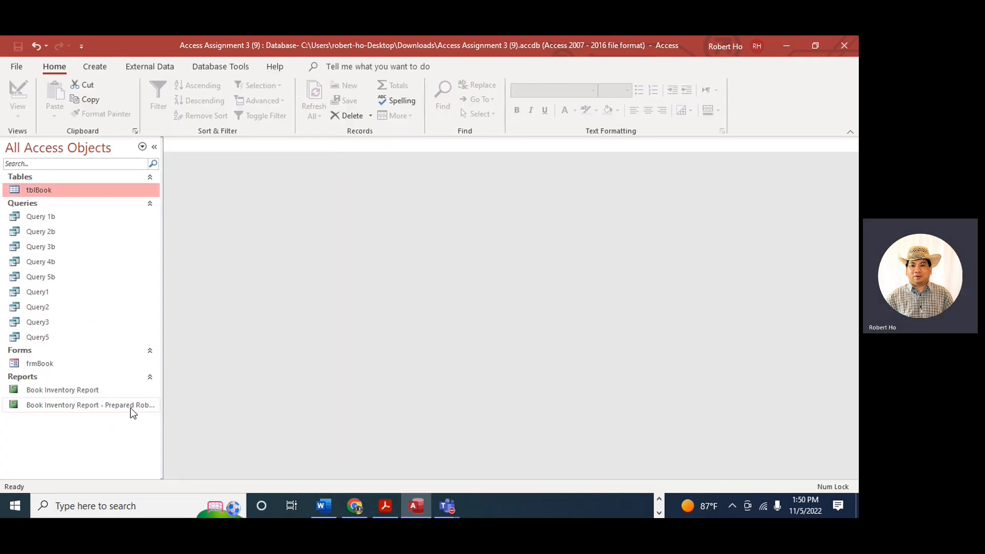
{"action": "left_click_drag", "start_coordinate": [163, 373], "coordinate": [206, 379]}
{"action": "double_click", "coordinate": [145, 405]}
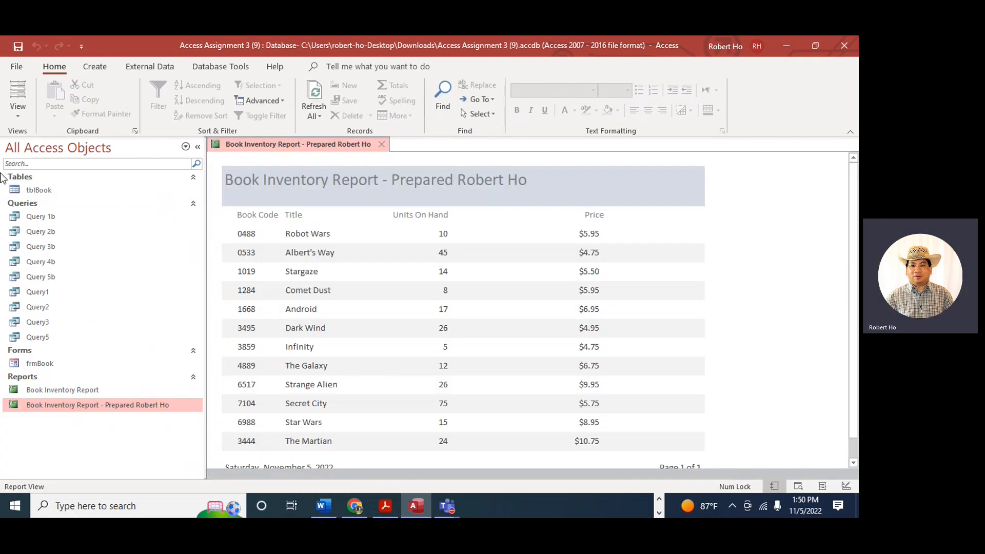
Step: Examine the new report's layout in Design View without the Field List, and close the report
{"action": "left_click", "coordinate": [15, 115]}
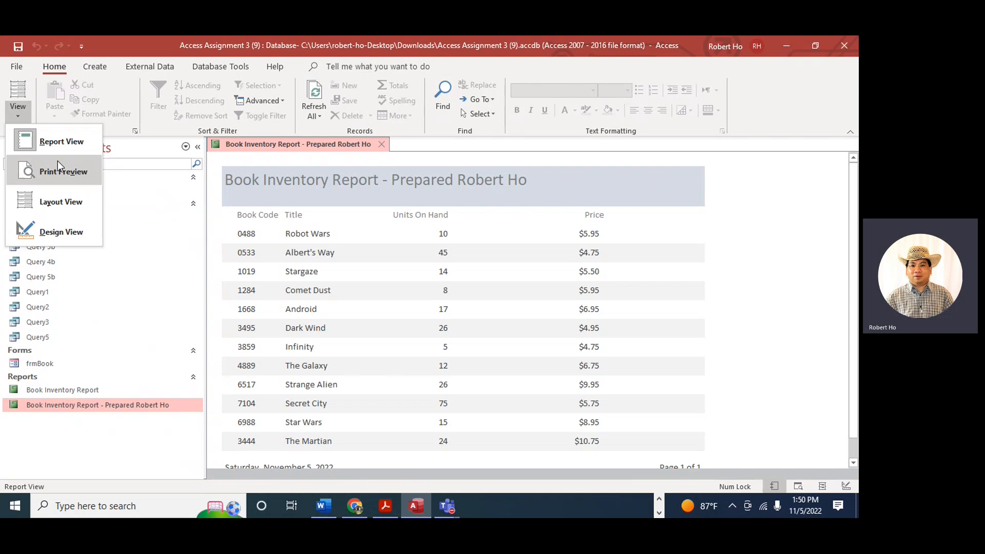
{"action": "left_click", "coordinate": [65, 235]}
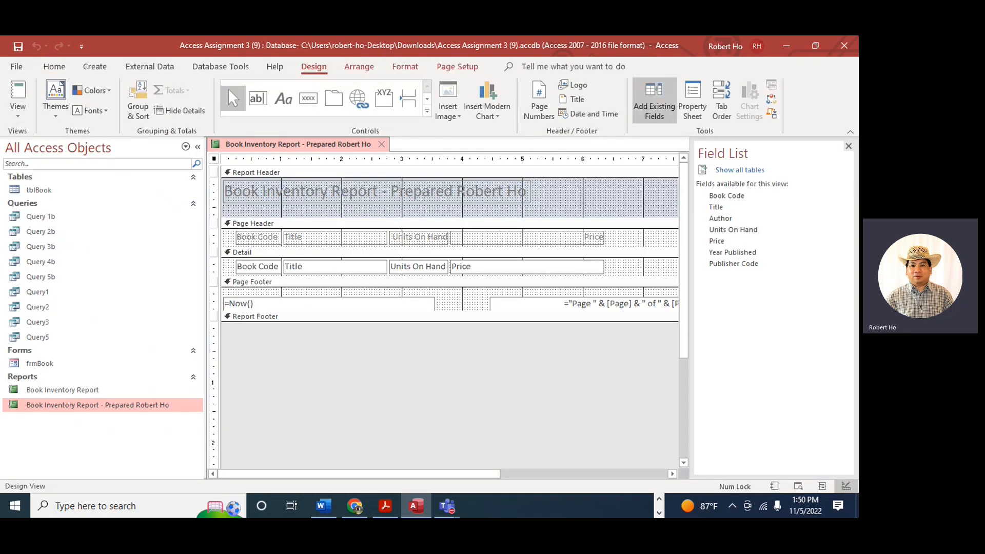
{"action": "left_click", "coordinate": [849, 147]}
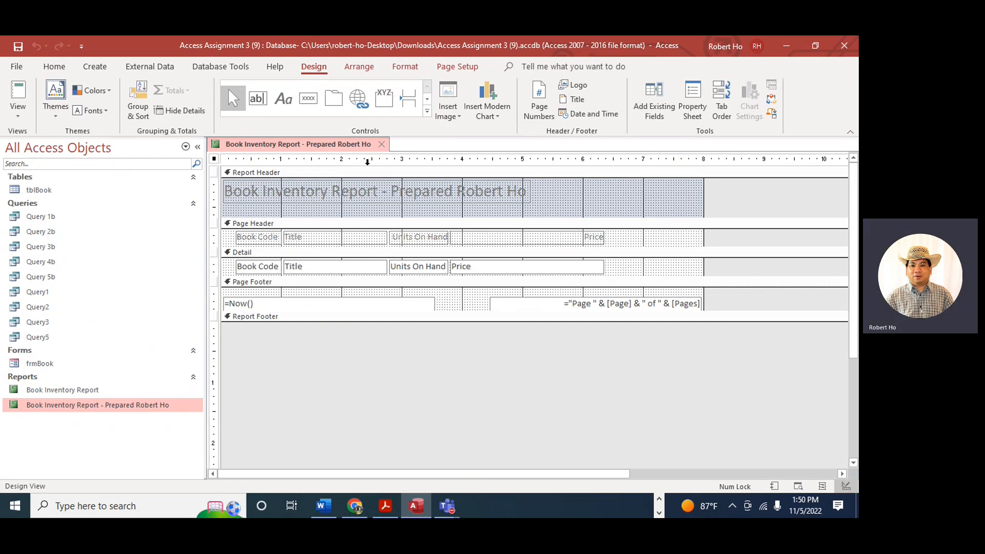
{"action": "left_click", "coordinate": [381, 144]}
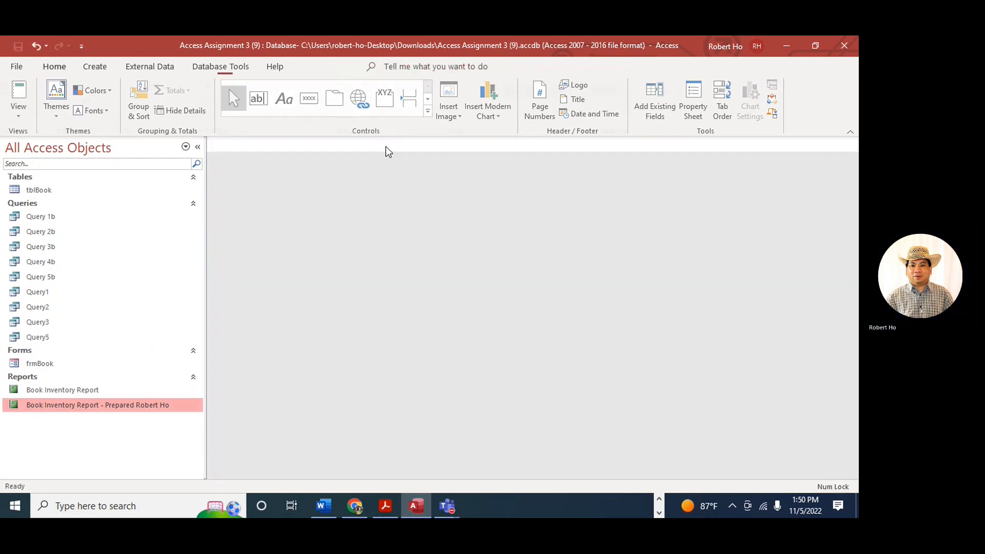
Step: Open frmBook to look at its split form layout and close it
{"action": "double_click", "coordinate": [57, 367]}
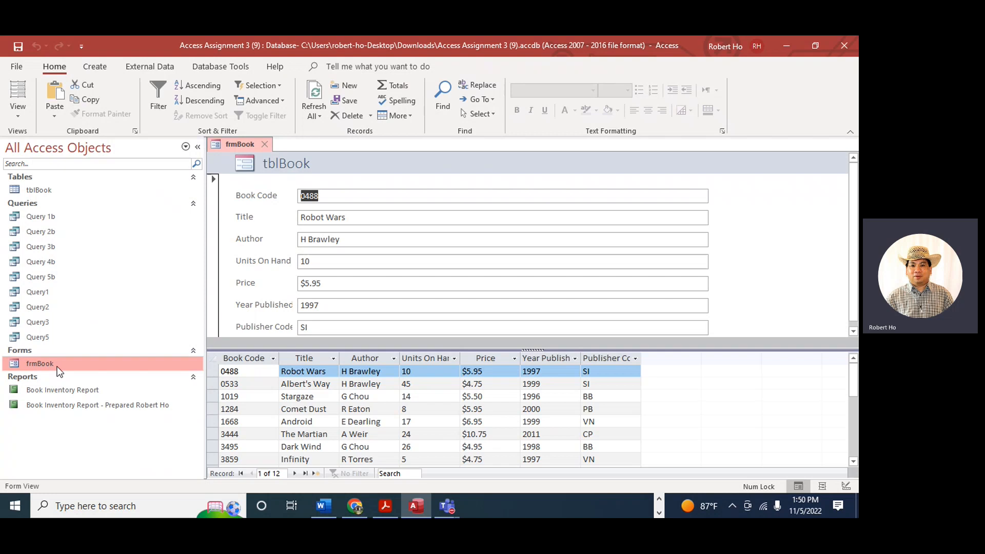
{"action": "left_click", "coordinate": [268, 145]}
Step: Create a split form from tblBook and look through its datasheet records
{"action": "left_click", "coordinate": [44, 191]}
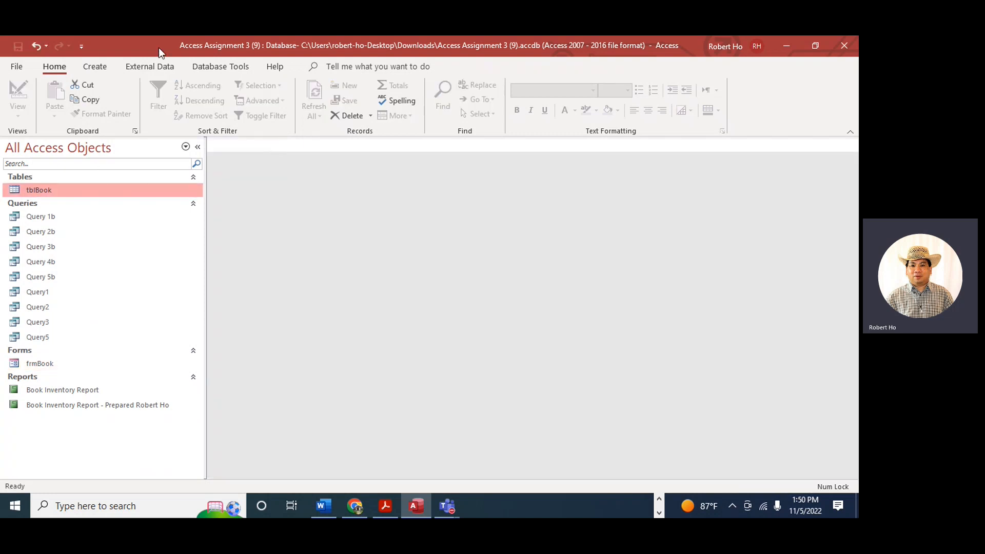
{"action": "left_click", "coordinate": [95, 66]}
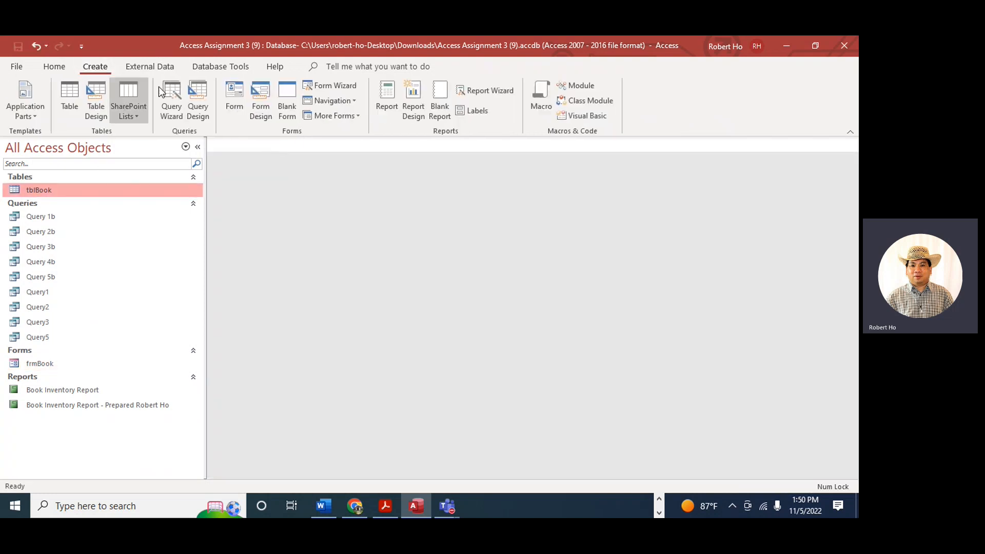
{"action": "left_click", "coordinate": [359, 117]}
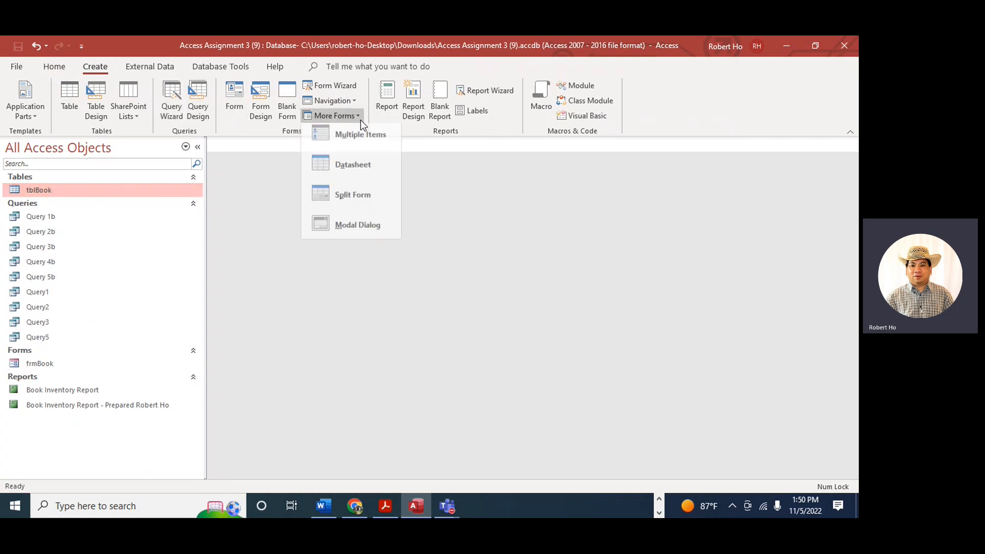
{"action": "left_click", "coordinate": [373, 202]}
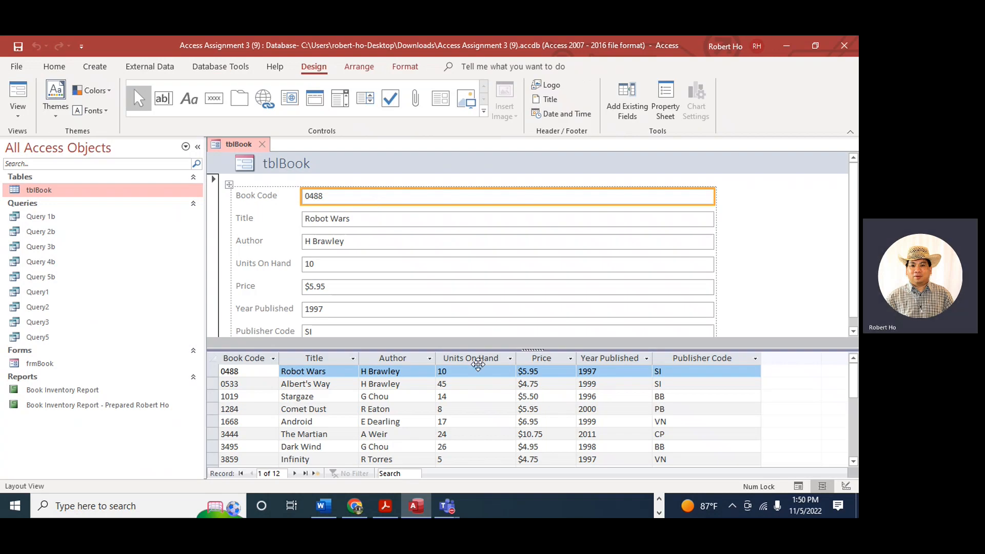
{"action": "scroll", "coordinate": [474, 364], "scroll_direction": "down", "scroll_amount": 1}
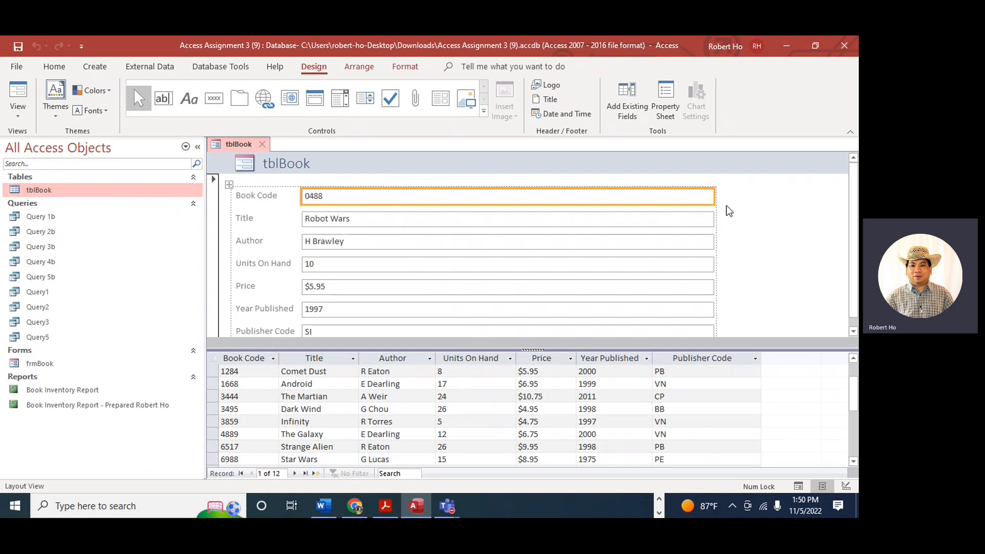
Step: Close the new split form, saving it under the name Book Form
{"action": "left_click", "coordinate": [262, 144]}
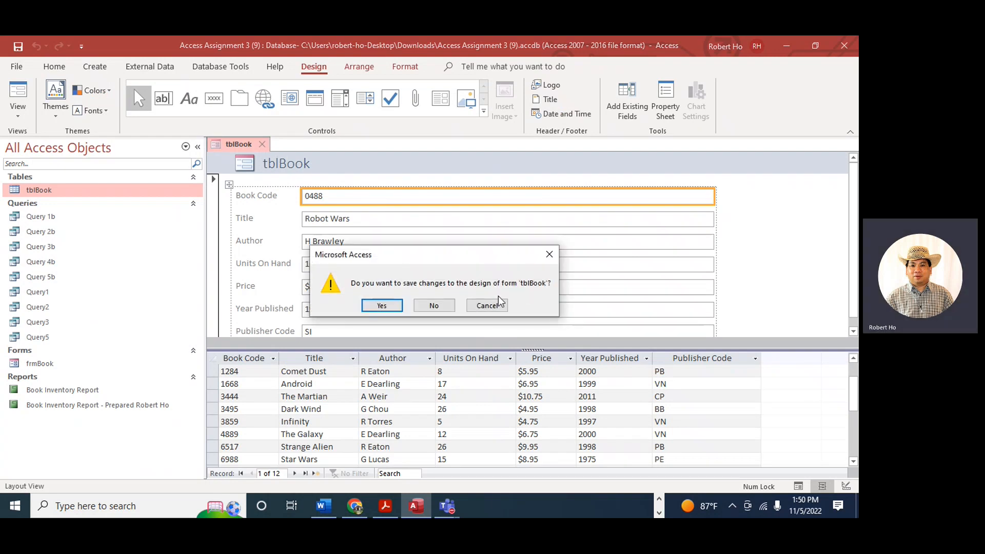
{"action": "left_click", "coordinate": [380, 306]}
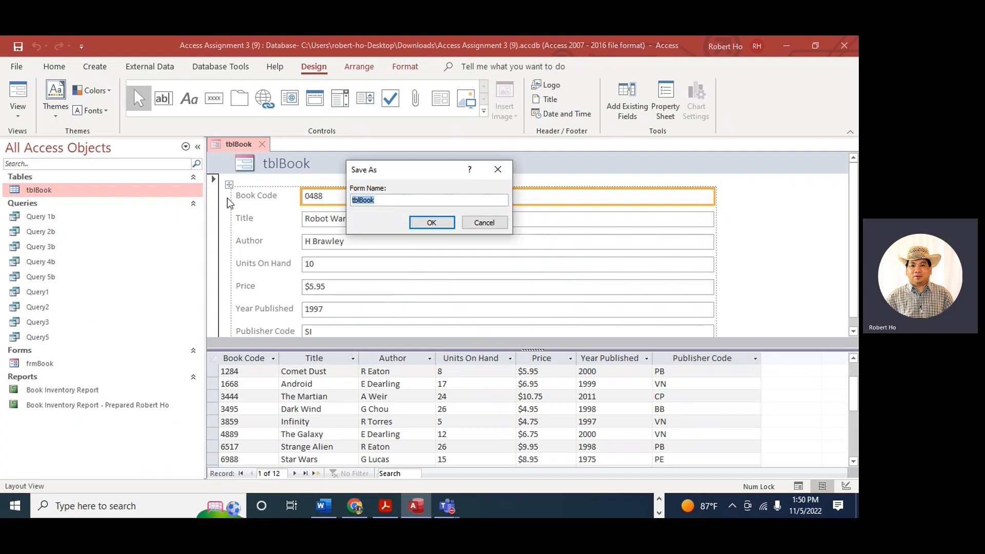
{"action": "key", "text": "Home"}
{"action": "key", "text": "Delete"}
{"action": "key", "text": "Delete"}
{"action": "key", "text": "Delete"}
{"action": "type", "text": "Form"}
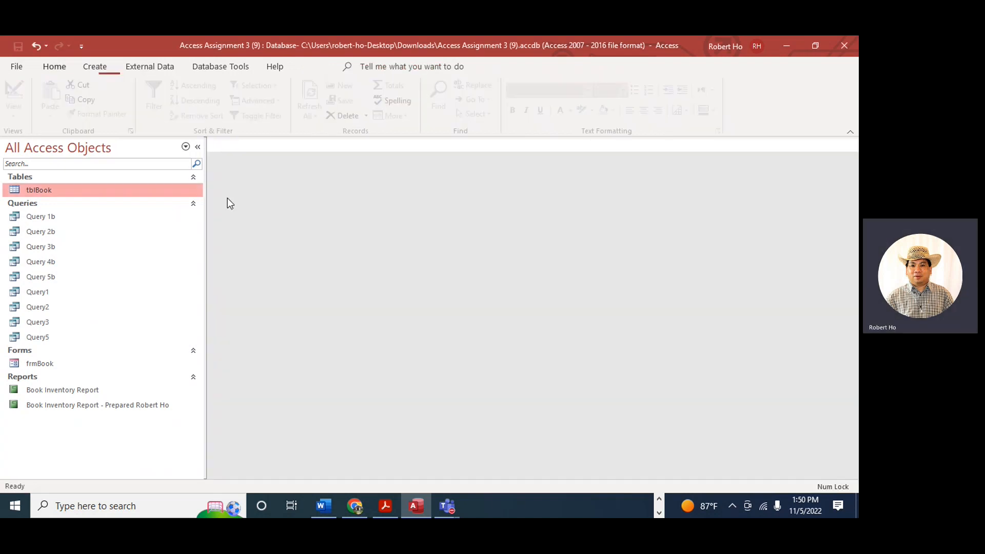
{"action": "key", "text": "Return"}
Step: Open Book Form and advance record by record through the books to a new blank record
{"action": "double_click", "coordinate": [60, 364]}
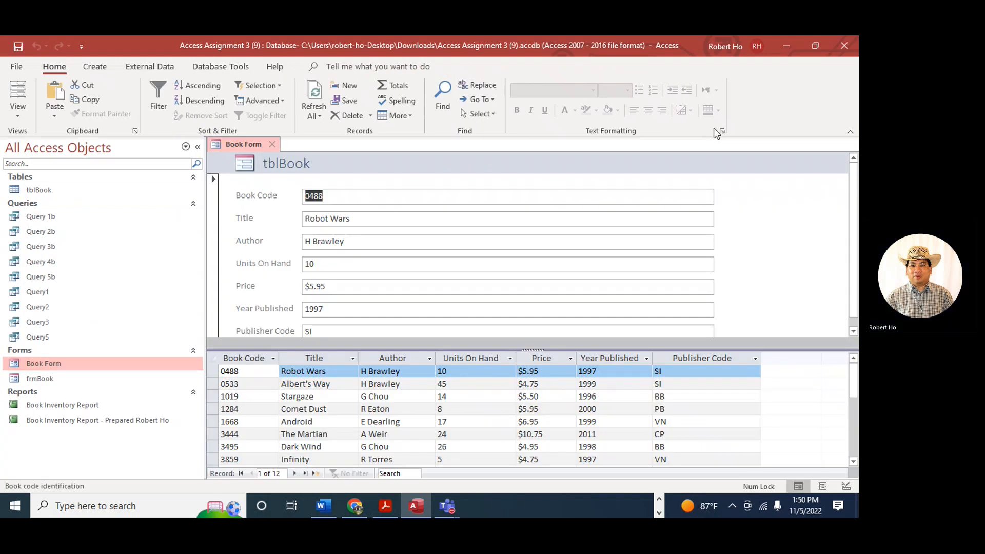
{"action": "left_click", "coordinate": [272, 144]}
{"action": "double_click", "coordinate": [78, 364]}
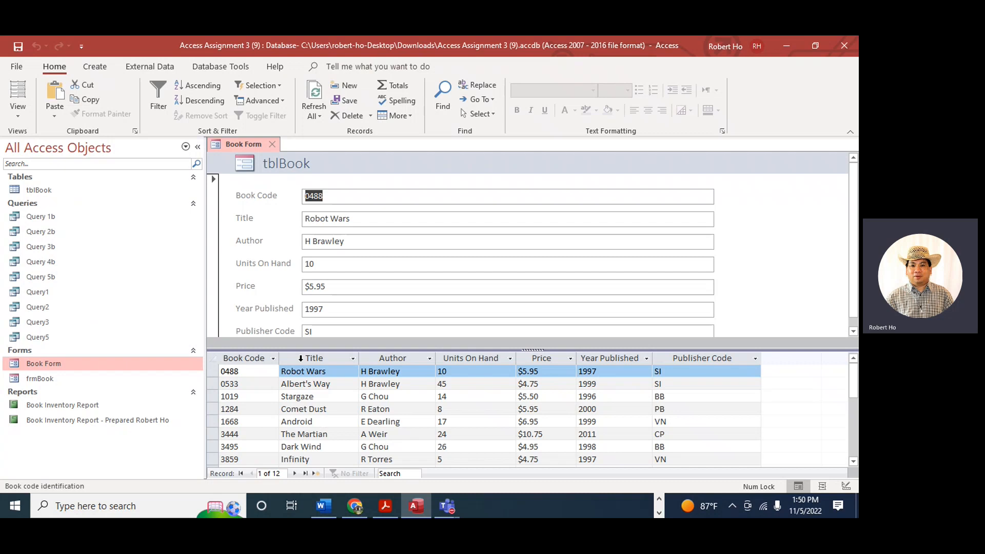
{"action": "left_click", "coordinate": [295, 473]}
{"action": "left_click", "coordinate": [295, 473]}
{"action": "left_click", "coordinate": [295, 473]}
{"action": "left_click", "coordinate": [295, 473]}
{"action": "left_click", "coordinate": [295, 473]}
{"action": "left_click", "coordinate": [295, 473]}
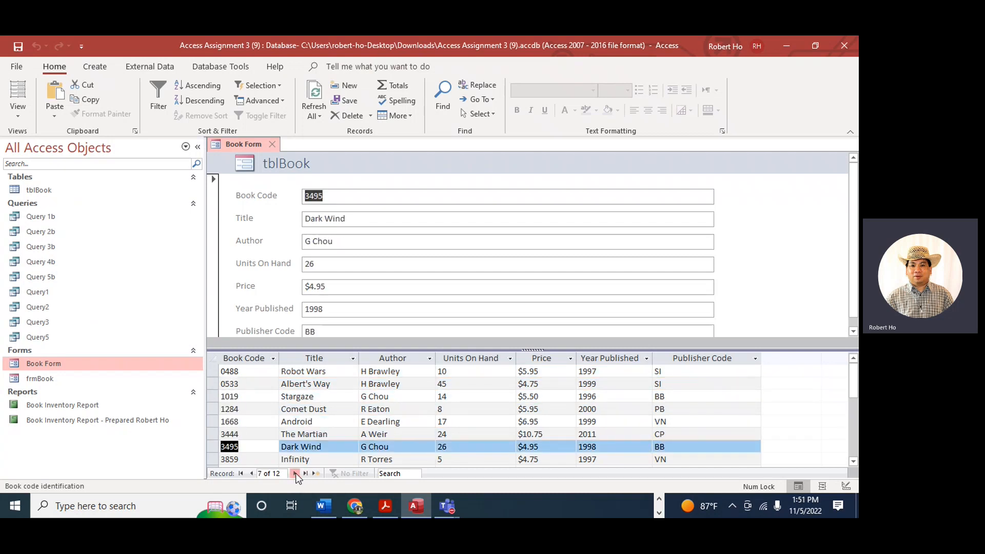
{"action": "left_click", "coordinate": [295, 472]}
{"action": "left_click", "coordinate": [295, 473]}
{"action": "left_click", "coordinate": [295, 473]}
{"action": "left_click", "coordinate": [296, 473]}
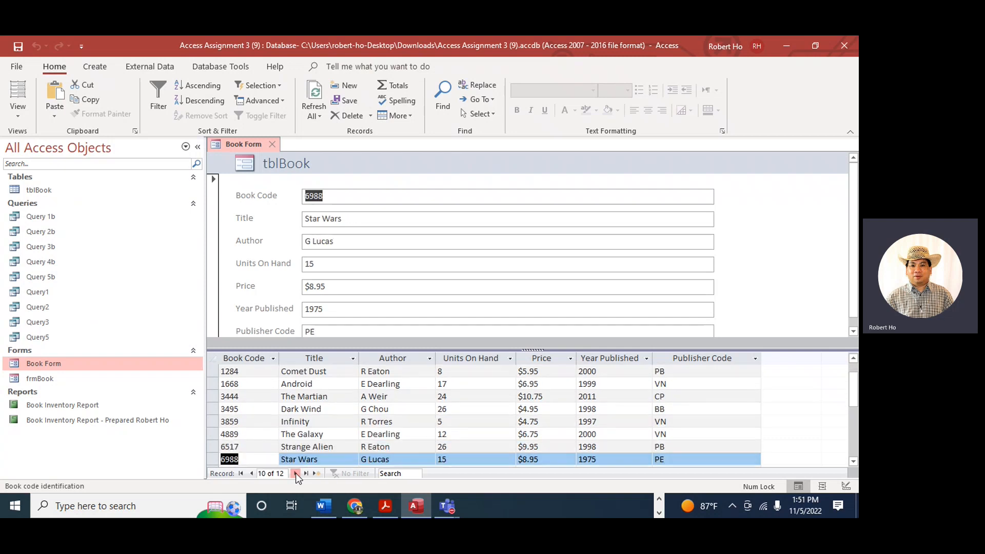
{"action": "left_click", "coordinate": [296, 473]}
{"action": "left_click", "coordinate": [295, 473]}
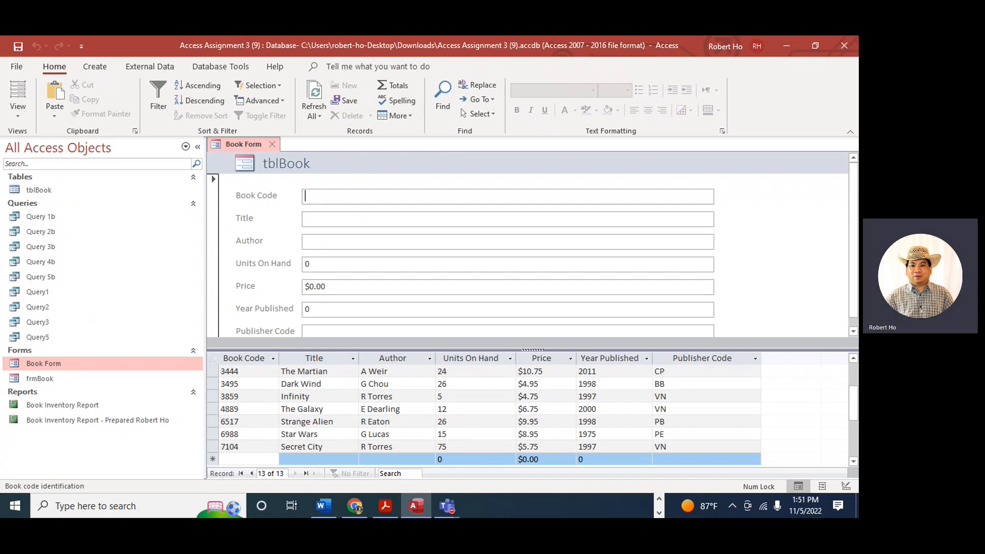
Step: Enter Book Code 1111, Title STC and the author's full name in the blank record
{"action": "type", "text": "1111"}
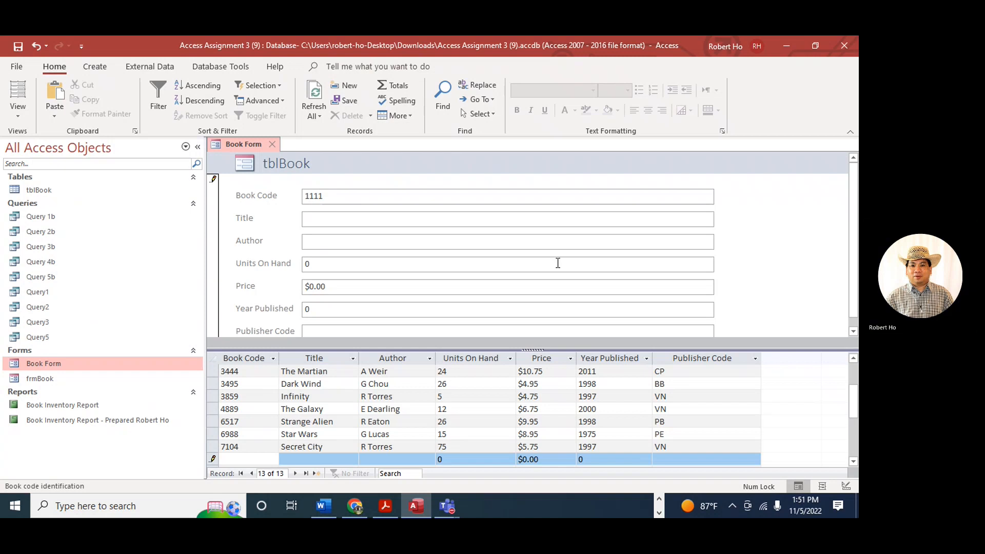
{"action": "left_click", "coordinate": [348, 218]}
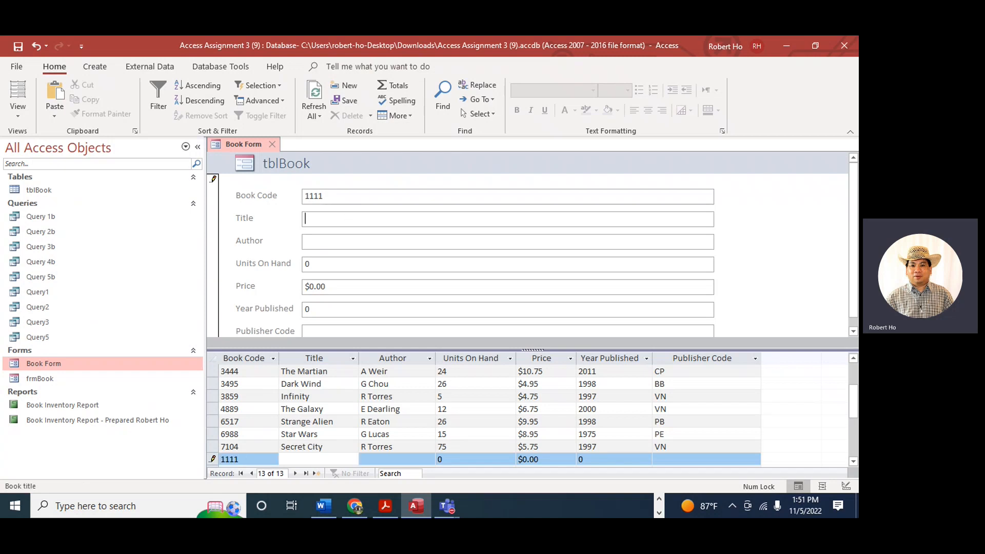
{"action": "type", "text": "STC"}
{"action": "left_click", "coordinate": [354, 236]}
{"action": "type", "text": "Robert Ho"}
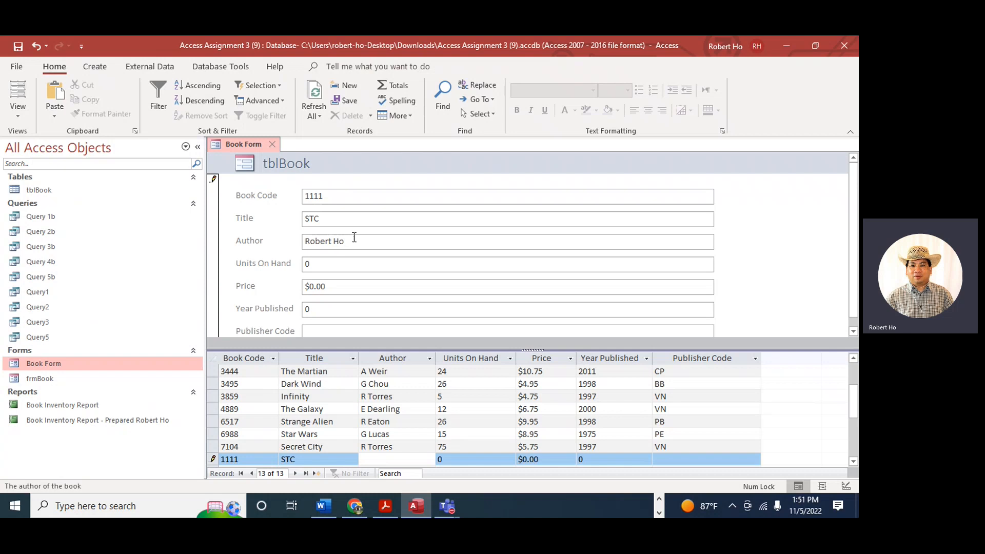
Step: Complete the STC record with 100 units on hand, price $10.00, year 2022 and publisher code SI, saving it and closing the form
{"action": "left_click", "coordinate": [329, 264]}
{"action": "type", "text": "100"}
{"action": "left_click", "coordinate": [326, 286]}
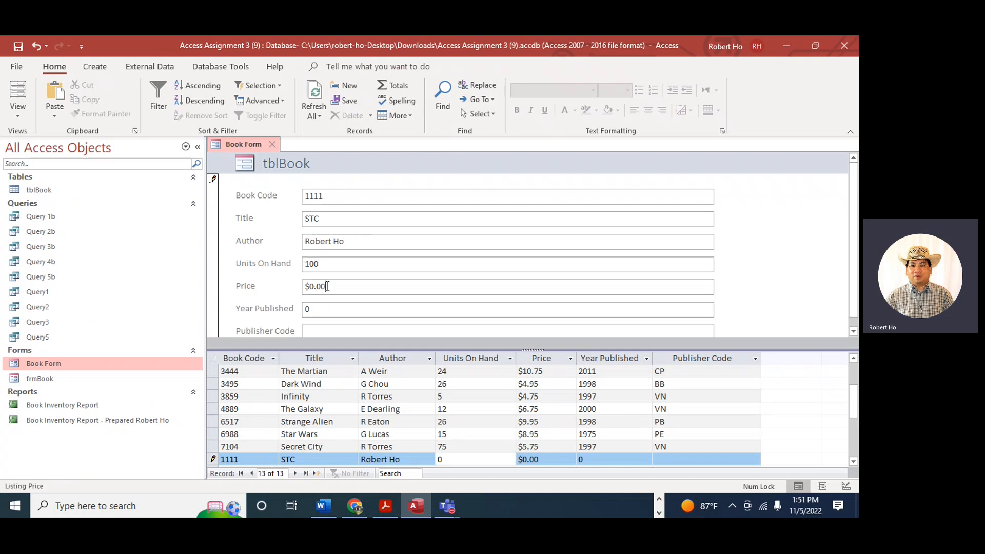
{"action": "left_click", "coordinate": [244, 286]}
{"action": "type", "text": "10.00"}
{"action": "key", "text": "Tab"}
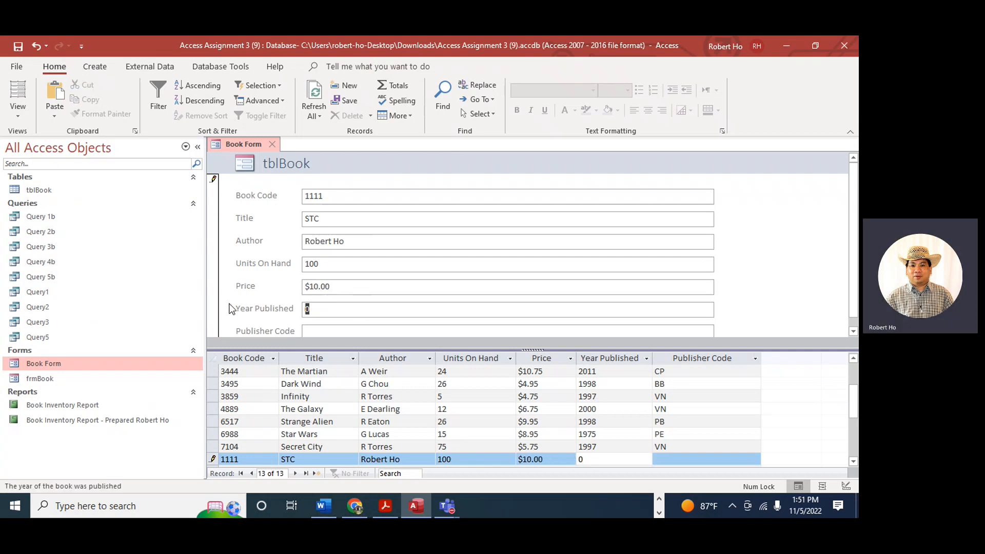
{"action": "type", "text": "2022"}
{"action": "left_click", "coordinate": [327, 331]}
{"action": "type", "text": "SI"}
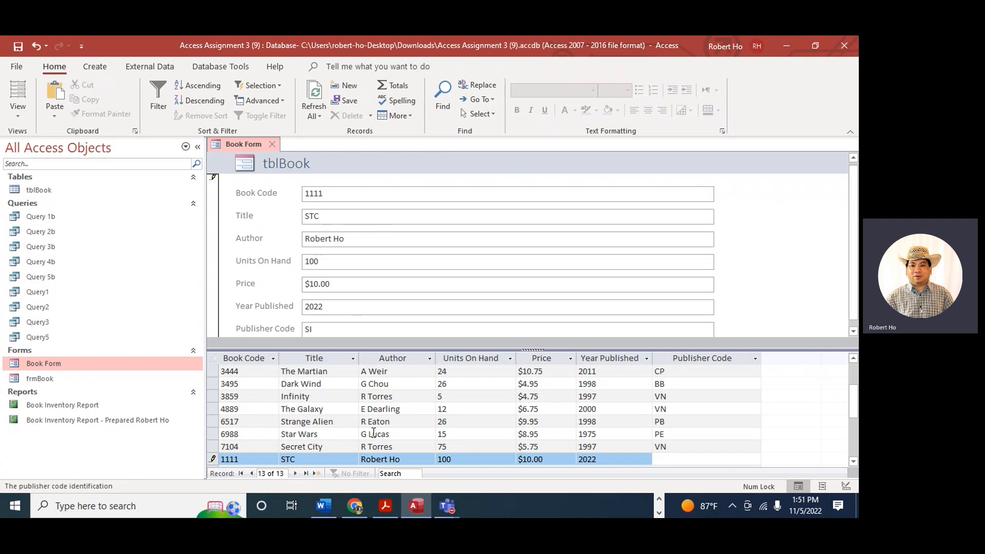
{"action": "left_click", "coordinate": [295, 473]}
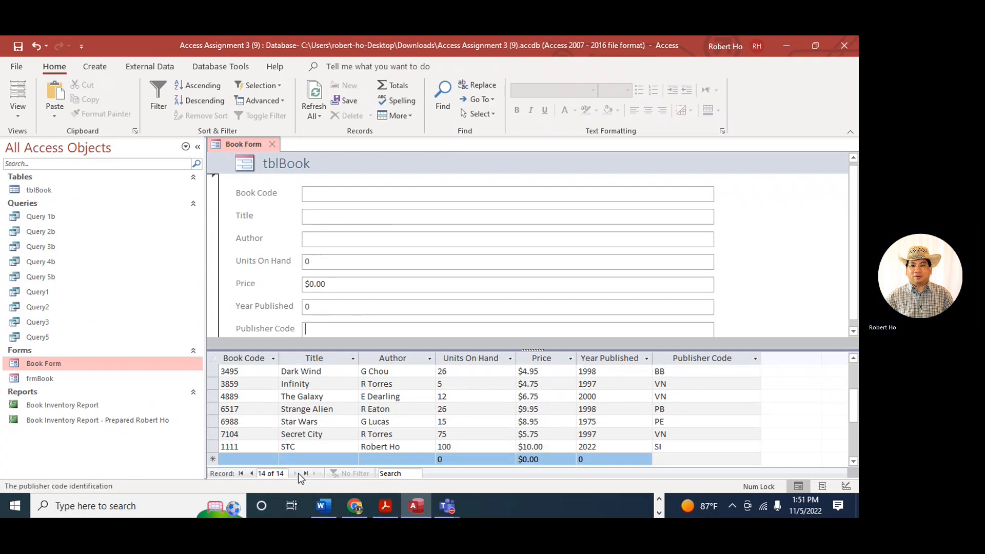
{"action": "left_click", "coordinate": [276, 146]}
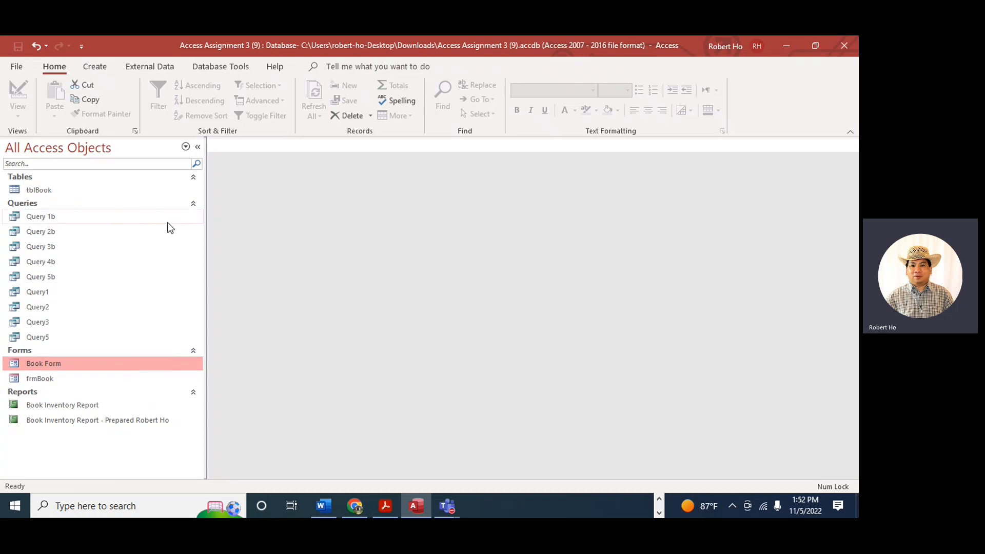
Step: Check tblBook, Query 1b, Book Form and Book Inventory Report for the added STC book, and close them all
{"action": "left_click", "coordinate": [48, 192]}
{"action": "double_click", "coordinate": [48, 190]}
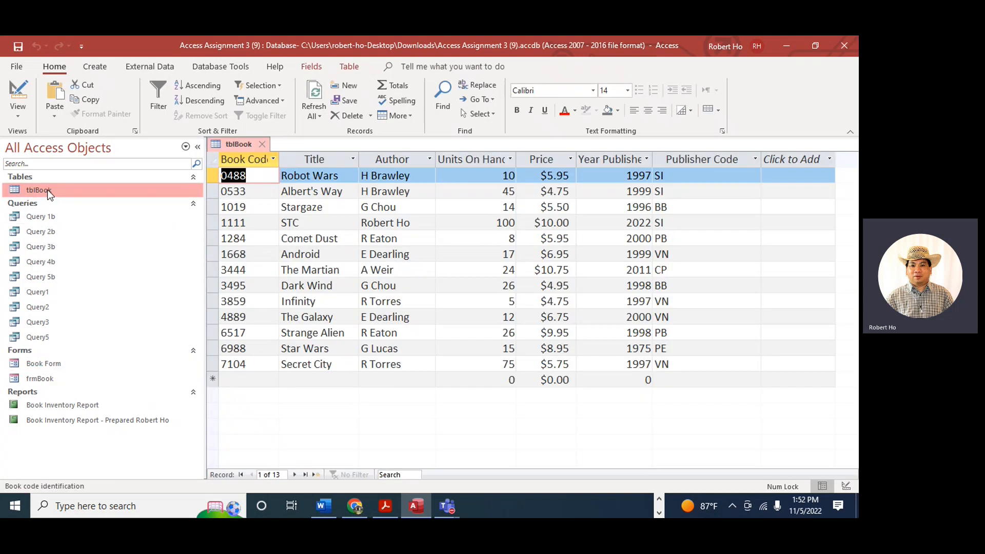
{"action": "double_click", "coordinate": [49, 218]}
{"action": "double_click", "coordinate": [52, 366]}
{"action": "double_click", "coordinate": [70, 406]}
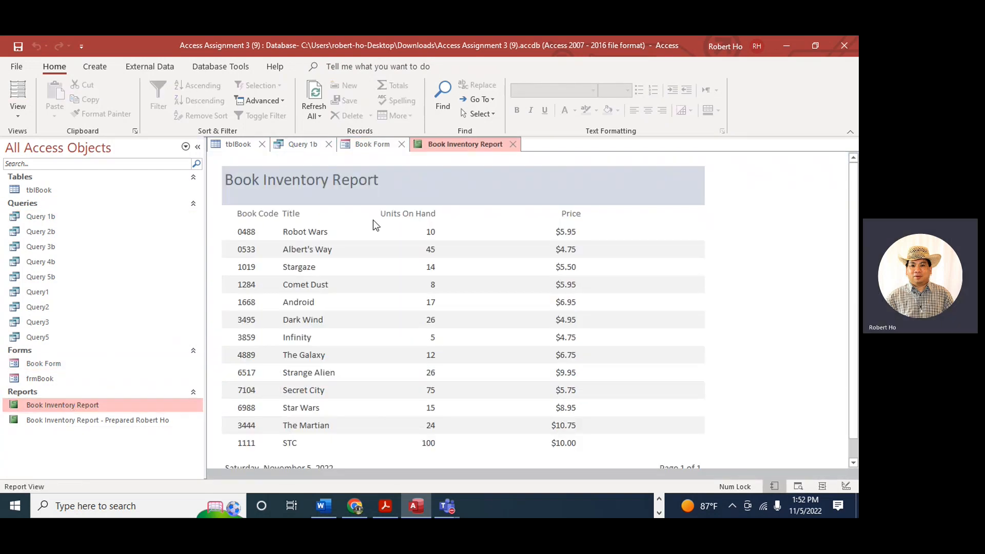
{"action": "left_click", "coordinate": [513, 144]}
{"action": "left_click", "coordinate": [402, 144]}
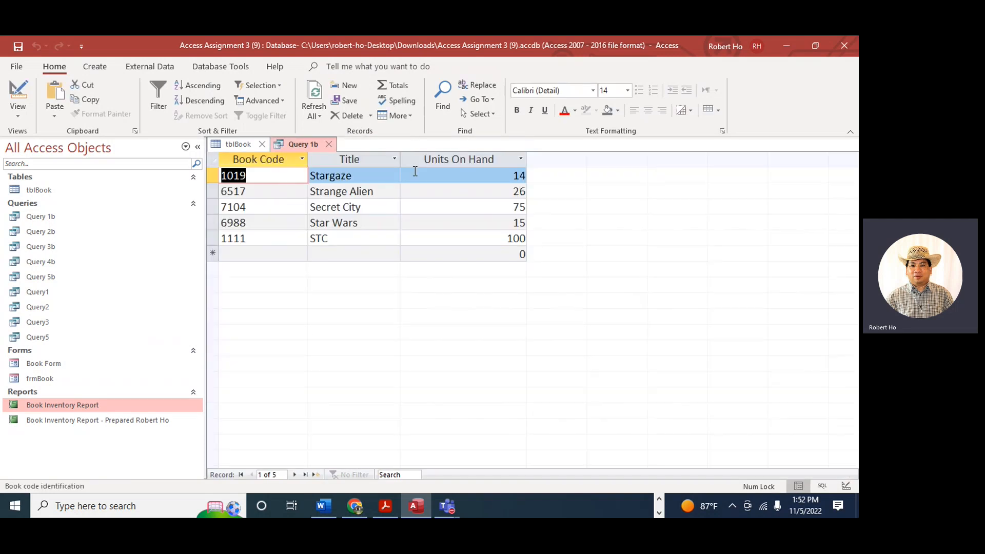
{"action": "left_click", "coordinate": [329, 144]}
{"action": "left_click", "coordinate": [261, 144]}
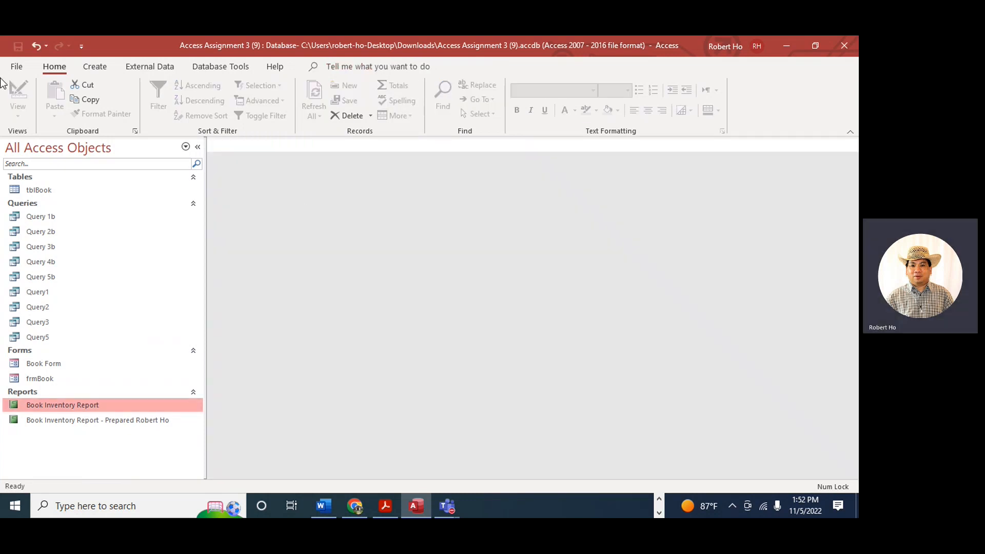
Step: Save the database in Documents as "Access Lab 3 - " followed by the student's full name, and enable its content
{"action": "left_click", "coordinate": [17, 69]}
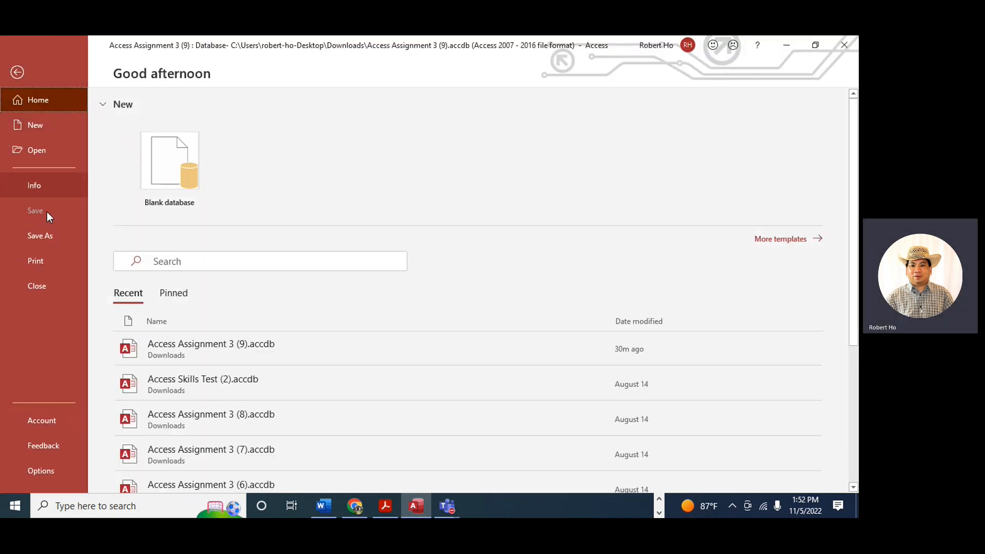
{"action": "left_click", "coordinate": [42, 237]}
{"action": "left_click", "coordinate": [401, 165]}
{"action": "left_click", "coordinate": [400, 165]}
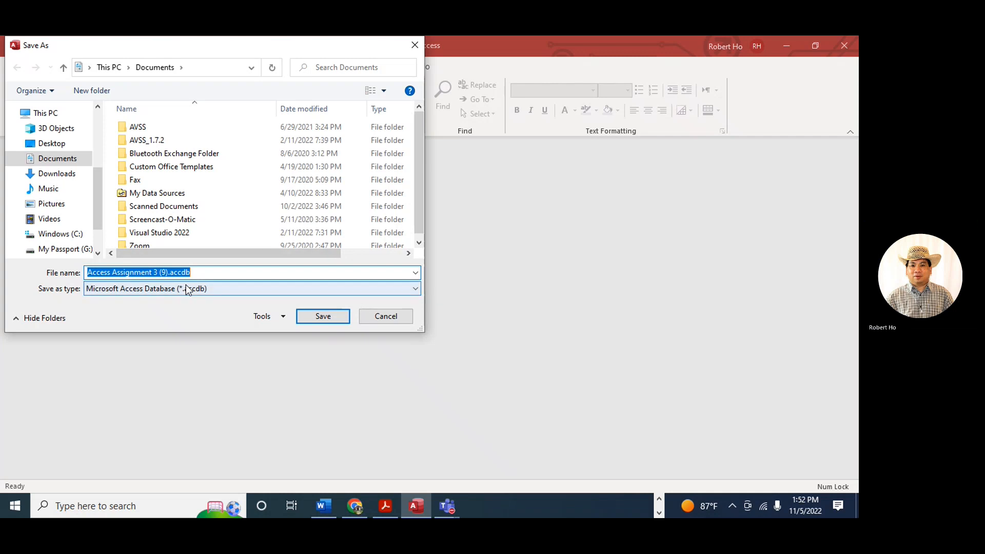
{"action": "type", "text": "Access"}
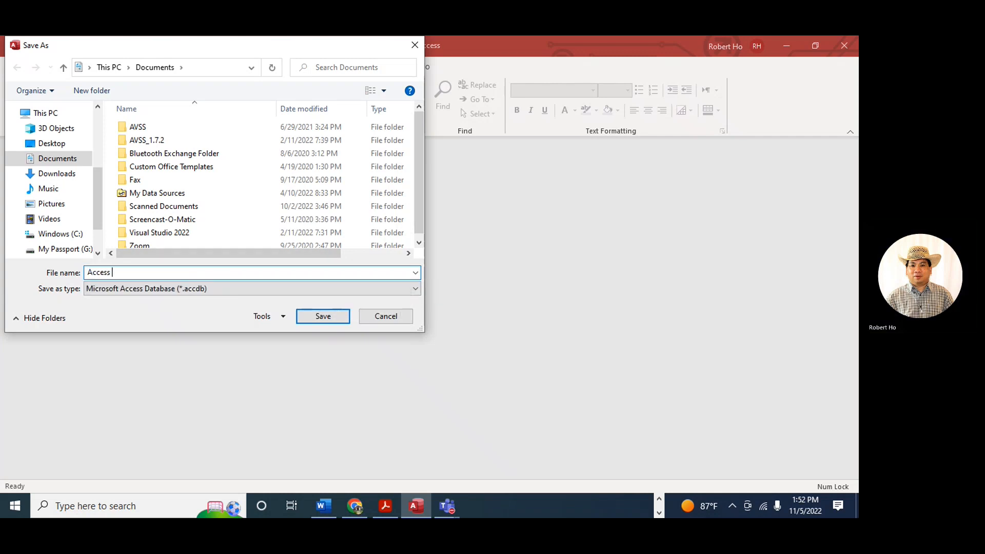
{"action": "type", "text": " Lab 3"}
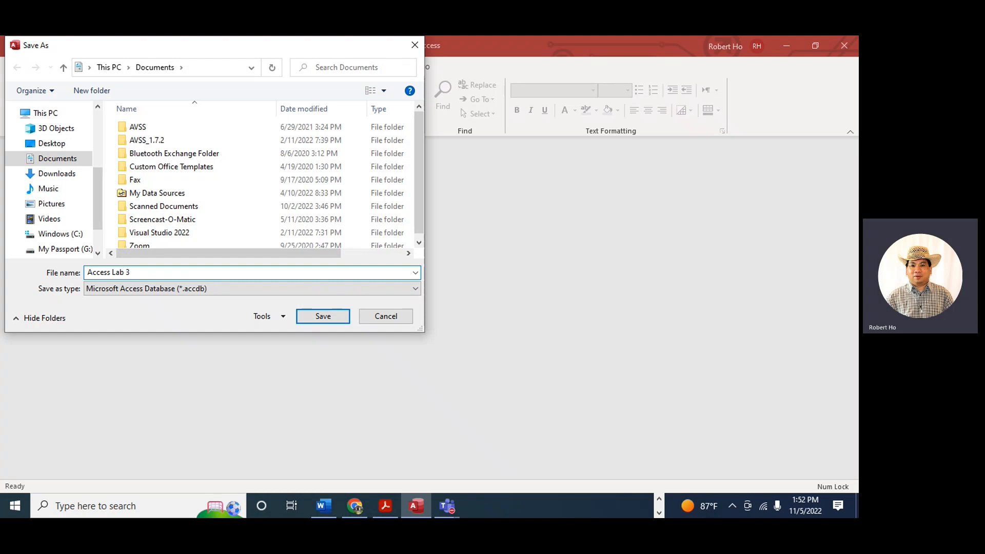
{"action": "type", "text": " - Robert Ho"}
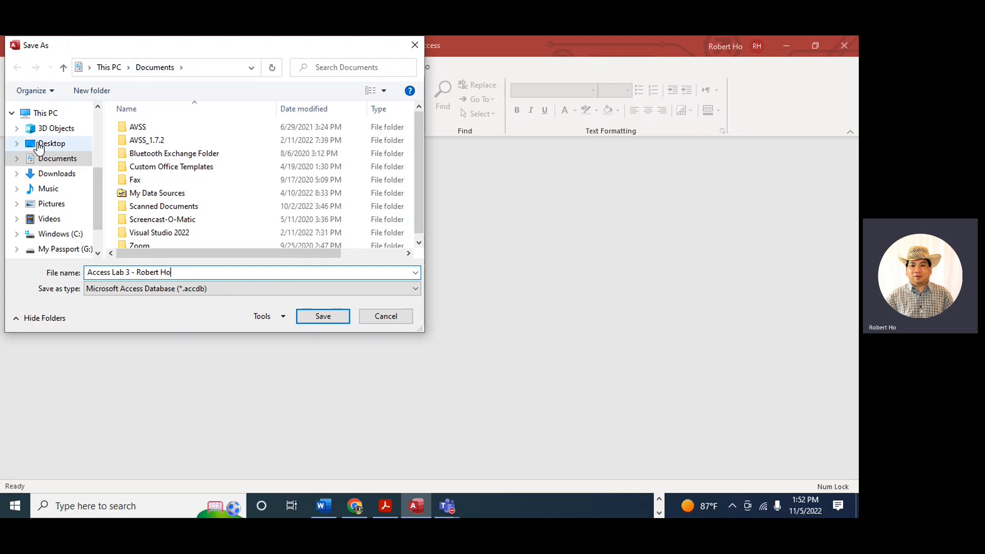
{"action": "left_click", "coordinate": [49, 143]}
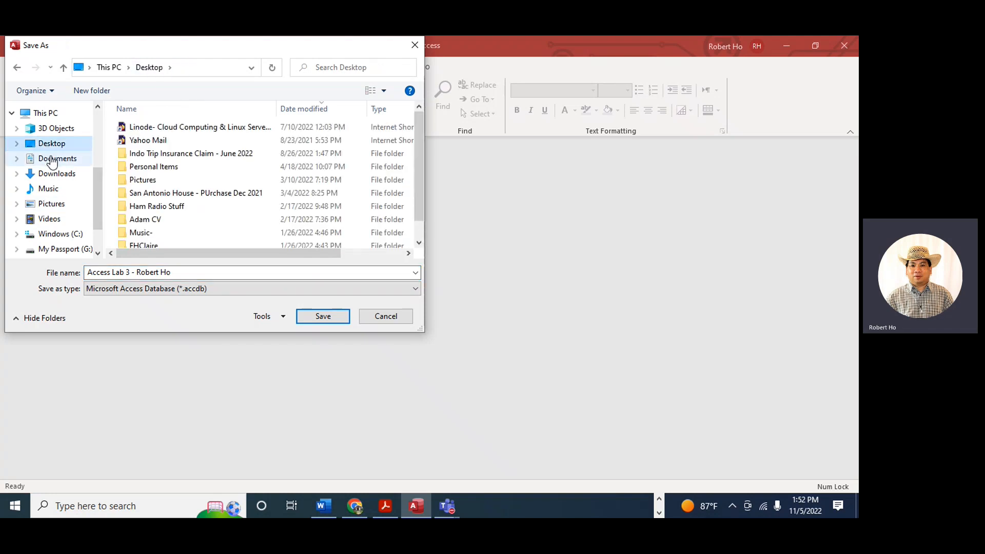
{"action": "left_click", "coordinate": [53, 160]}
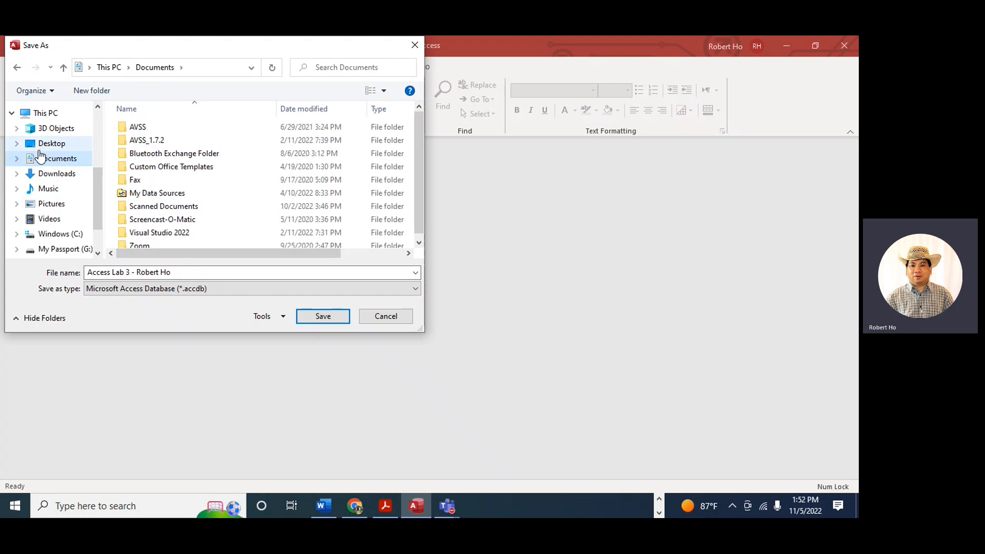
{"action": "left_click", "coordinate": [327, 317]}
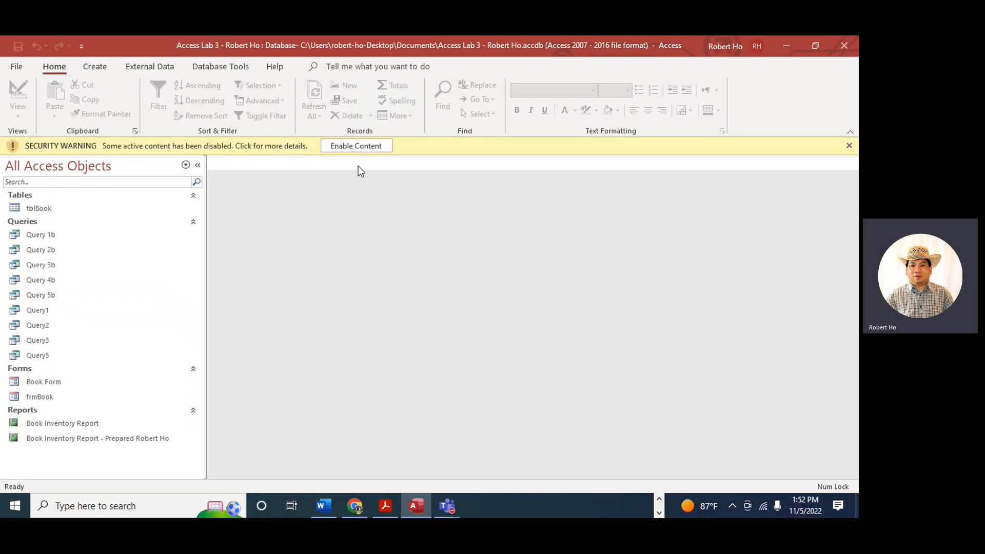
{"action": "left_click", "coordinate": [365, 148]}
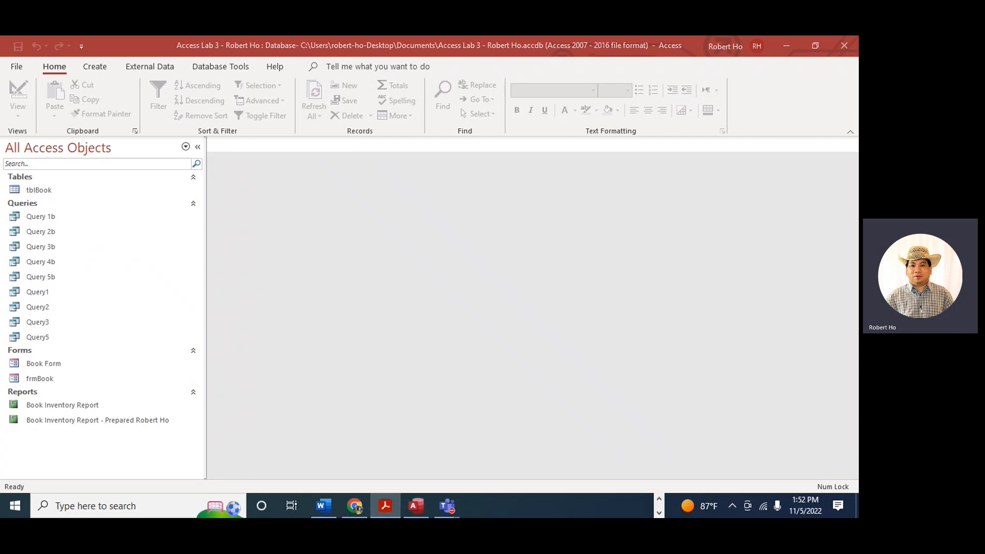
Step: Switch to Adobe Acrobat Reader to review the ACCESS Assignment #3 instructions, and return to the database
{"action": "left_click", "coordinate": [385, 506]}
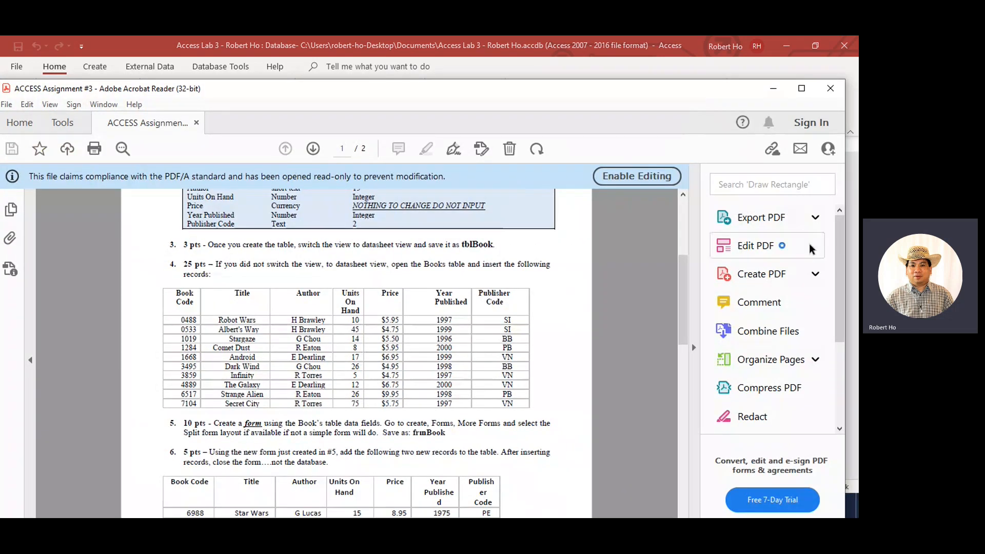
{"action": "scroll", "coordinate": [811, 249], "scroll_direction": "down", "scroll_amount": 3}
{"action": "left_click_drag", "start_coordinate": [680, 307], "coordinate": [669, 228]}
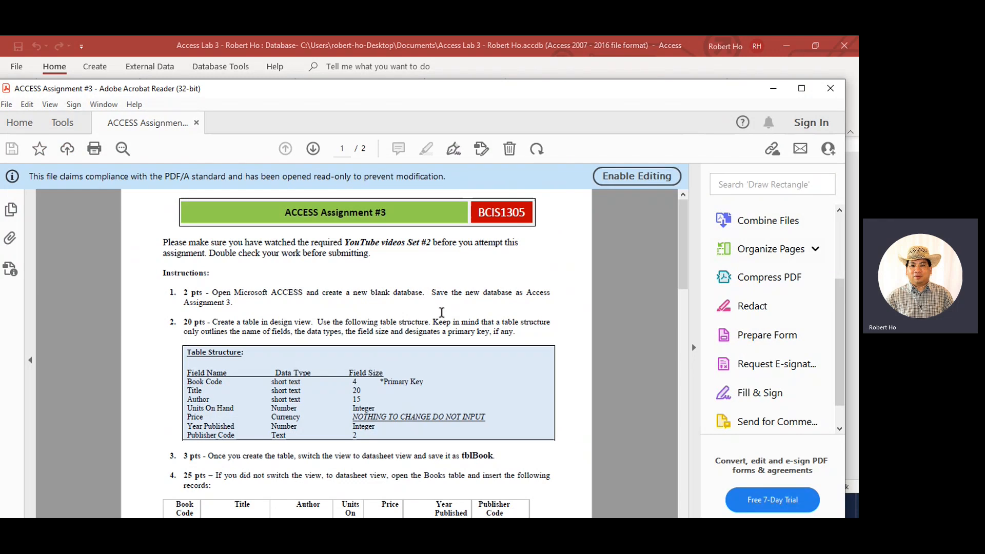
{"action": "scroll", "coordinate": [500, 296], "scroll_direction": "down", "scroll_amount": 4}
{"action": "scroll", "coordinate": [454, 321], "scroll_direction": "down", "scroll_amount": 2}
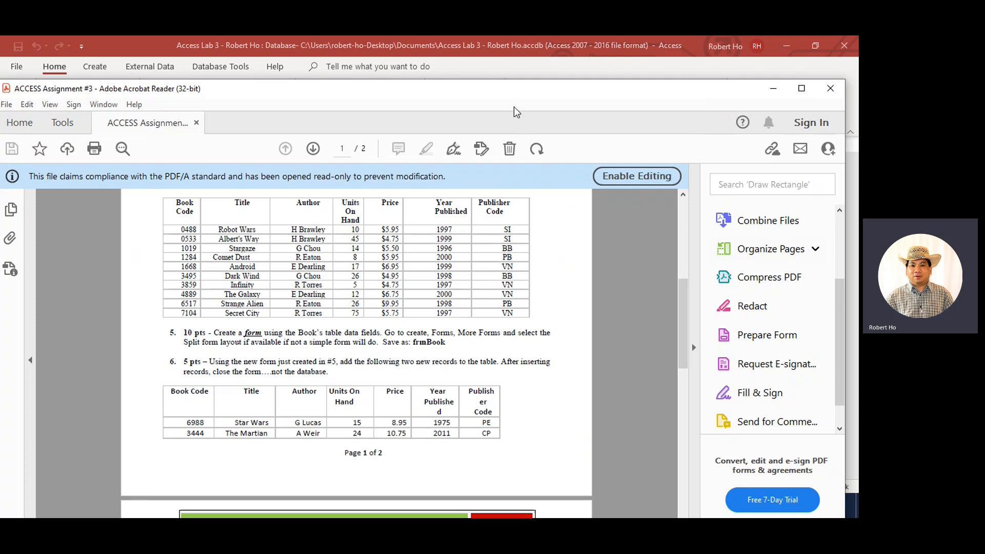
{"action": "left_click_drag", "start_coordinate": [683, 307], "coordinate": [984, 149]}
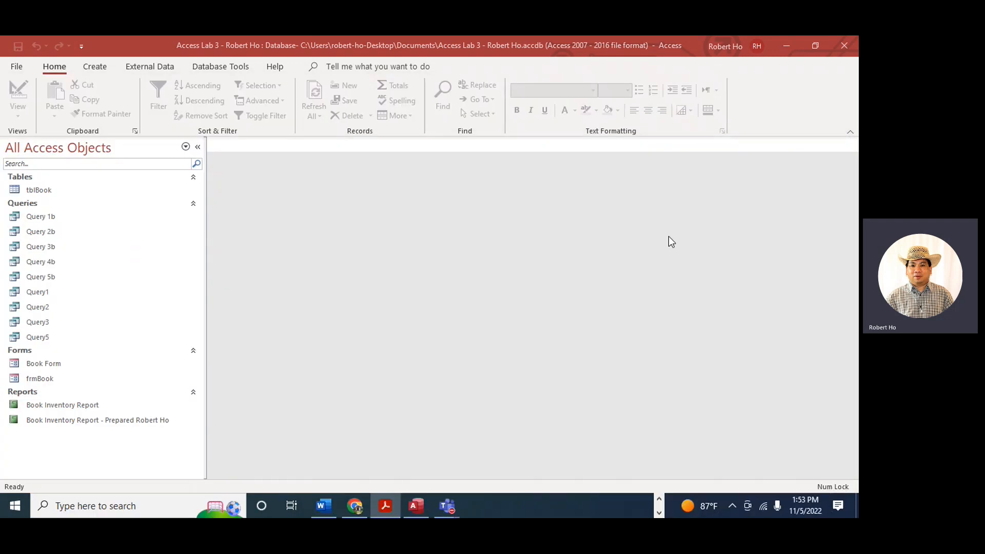